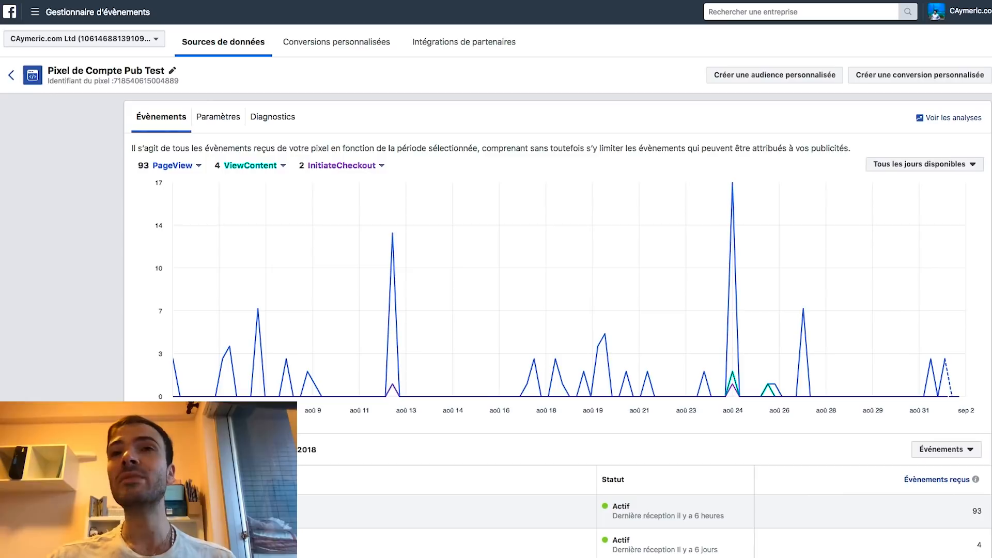
# Copy the Pixel de Compte Pub Test pixel ID from Events Manager's Pixels page
pyautogui.click(61, 15)
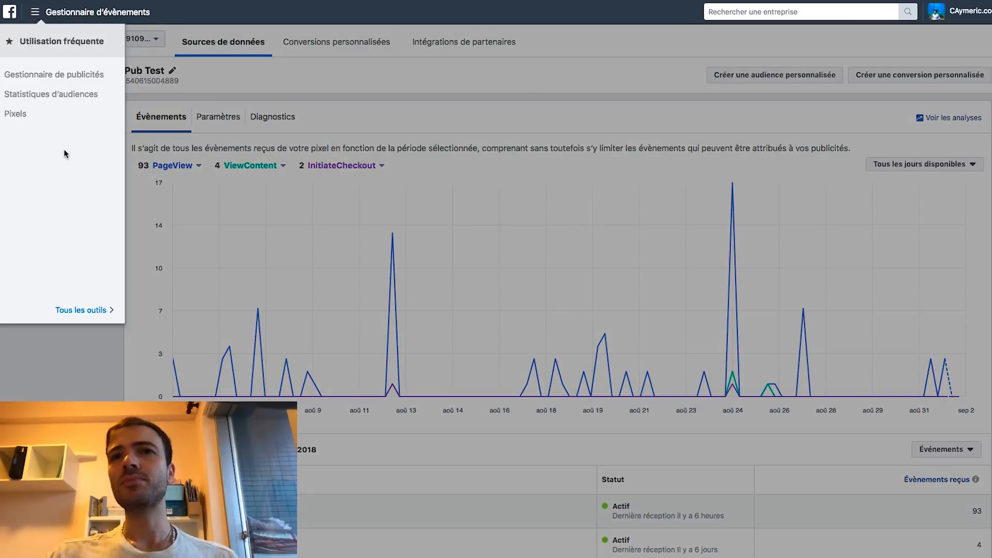
pyautogui.click(83, 309)
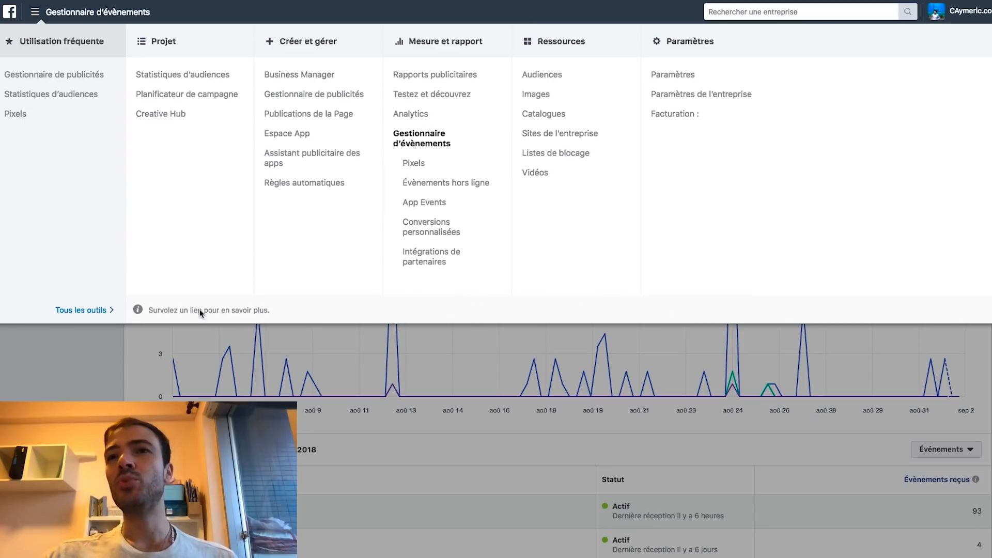
pyautogui.click(413, 165)
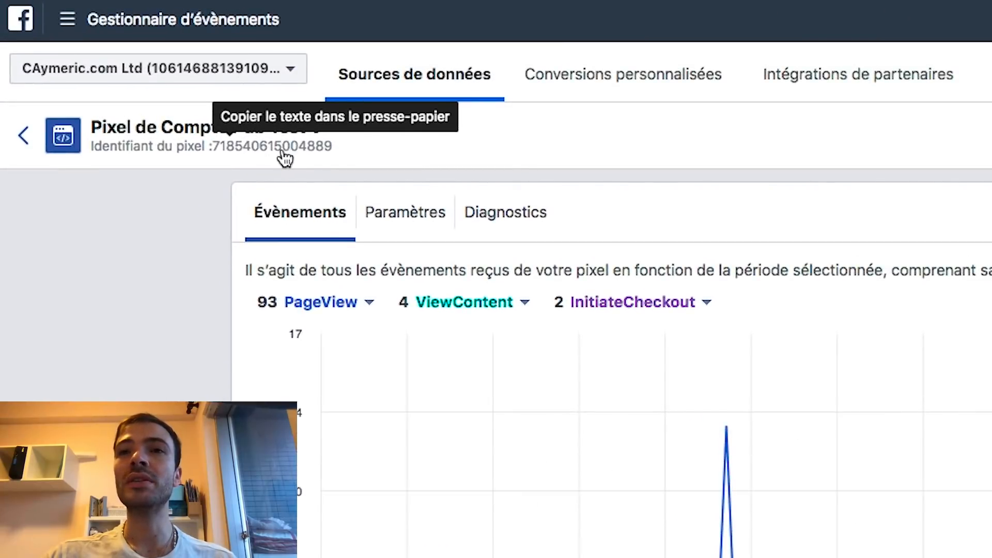
pyautogui.click(285, 150)
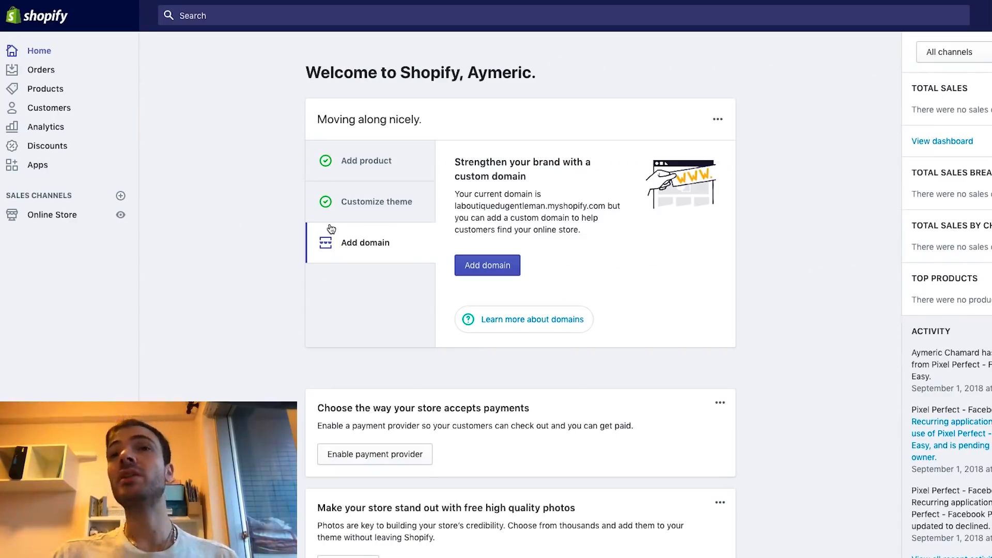
# Search the Shopify App Store for 'pixel perfect' and open the Pixel Perfect - Facebook Pixels Made Easy listing
pyautogui.click(40, 168)
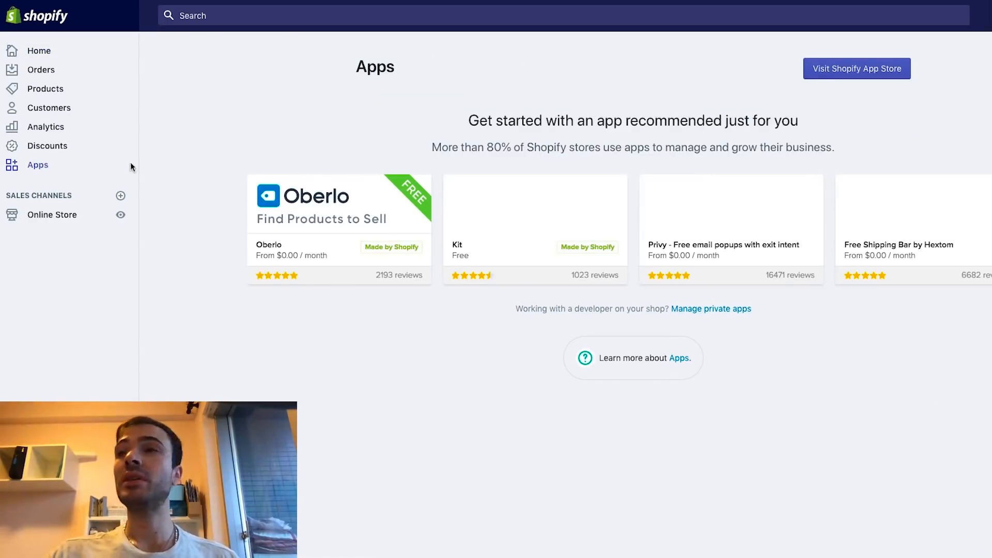
pyautogui.click(824, 77)
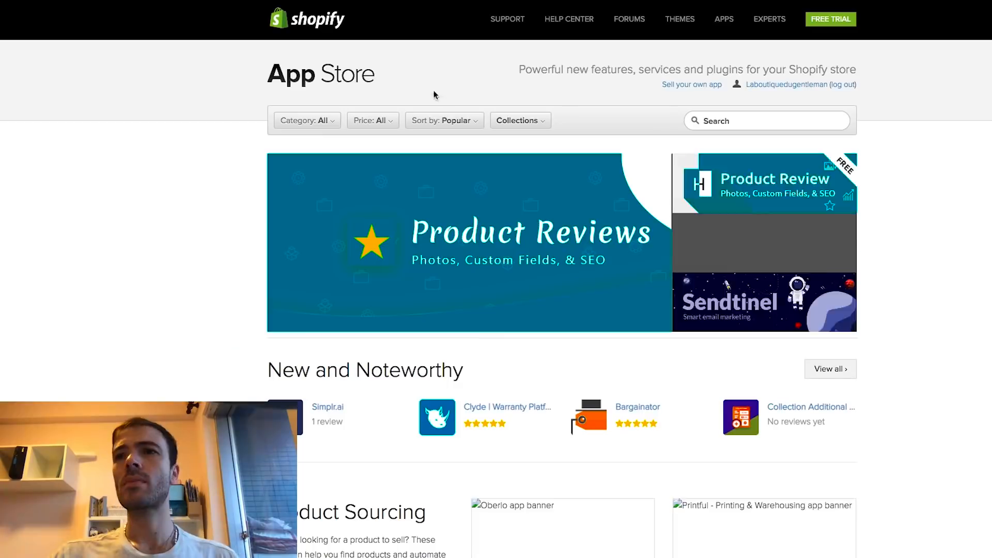
pyautogui.click(729, 120)
pyautogui.write('pi')
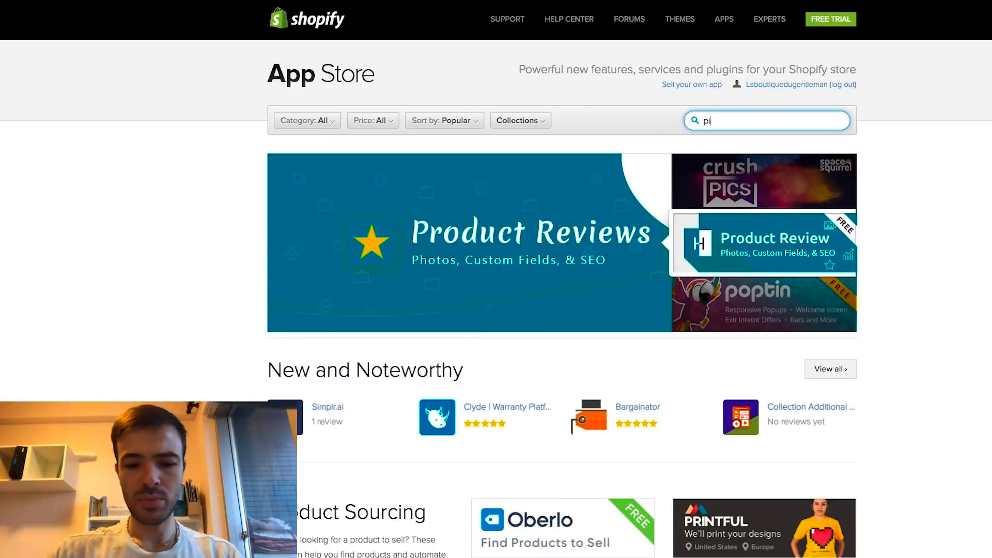
pyautogui.write('xelperfect')
pyautogui.press('Return')
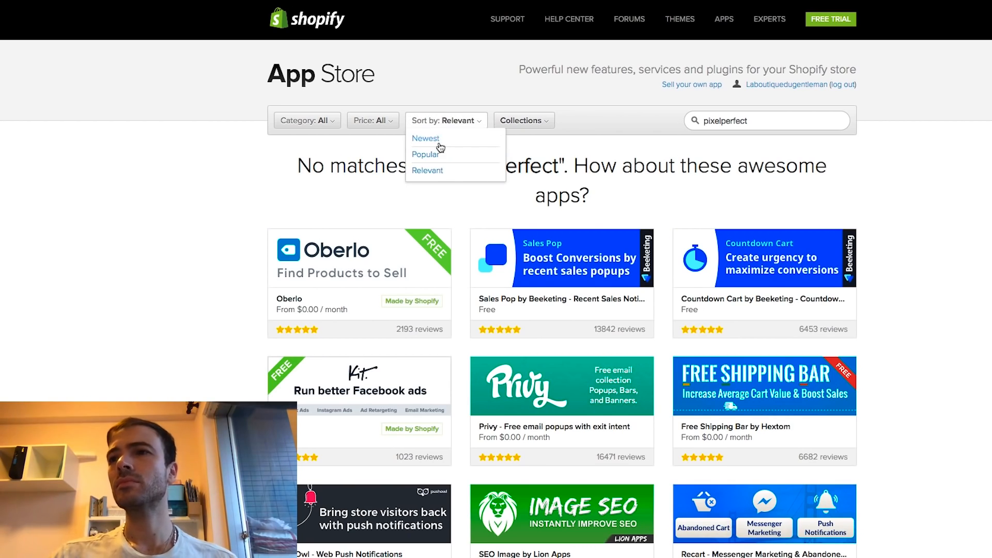
pyautogui.scroll(-4, 460, 195)
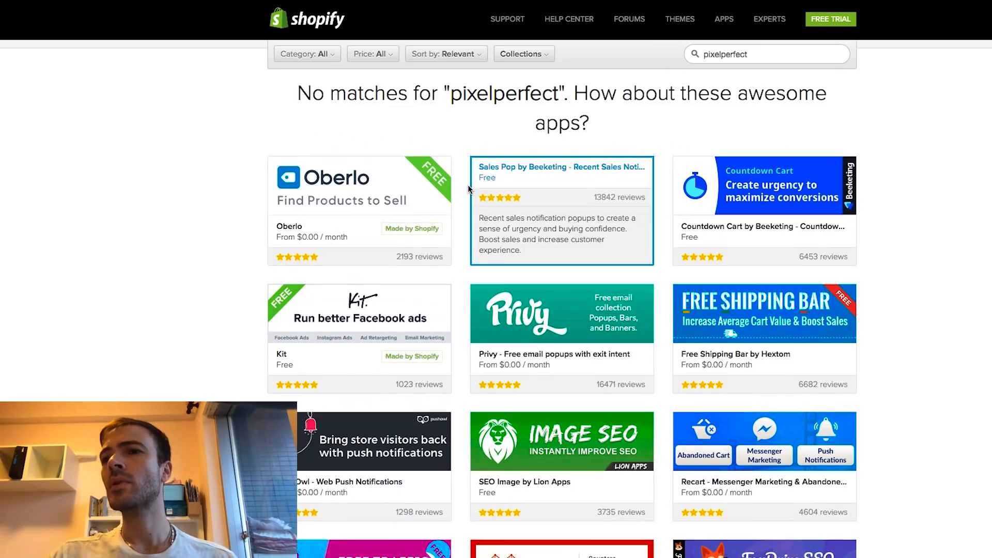
pyautogui.scroll(-12, 480, 185)
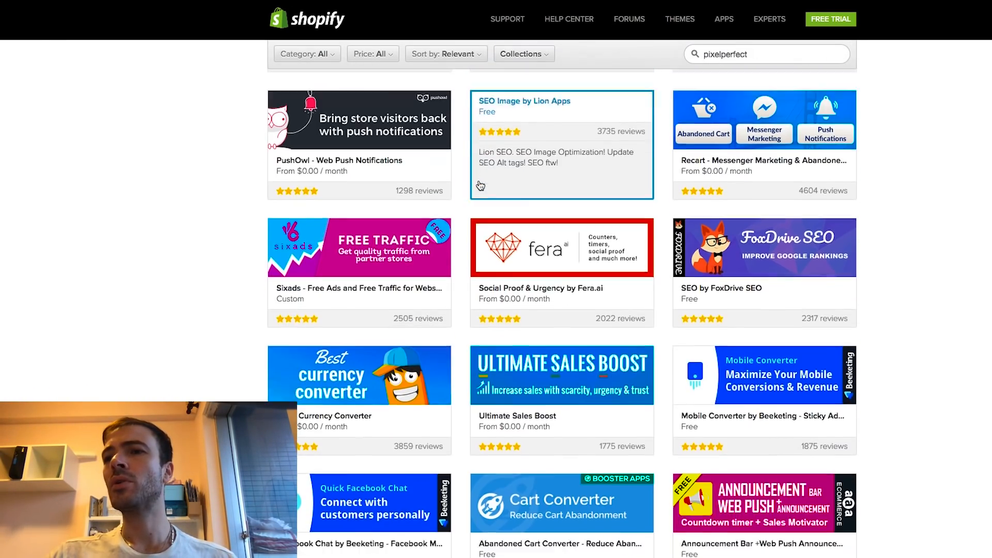
pyautogui.scroll(16, 655, 213)
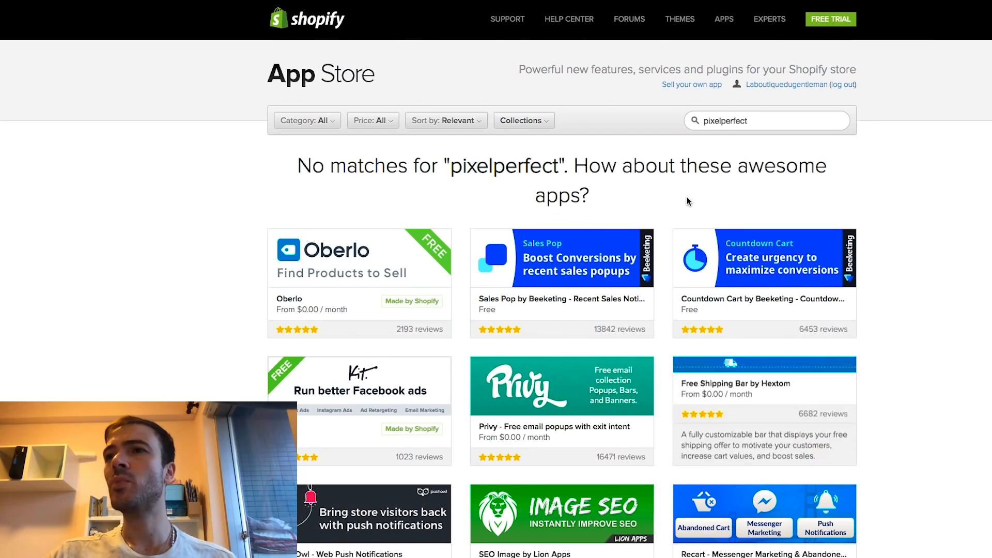
pyautogui.doubleClick(722, 119)
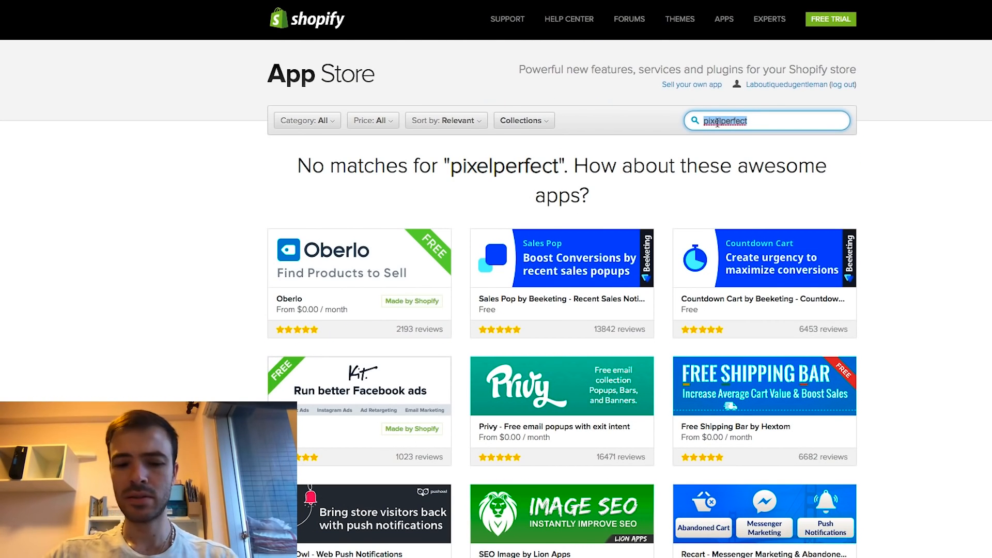
pyautogui.click(721, 120)
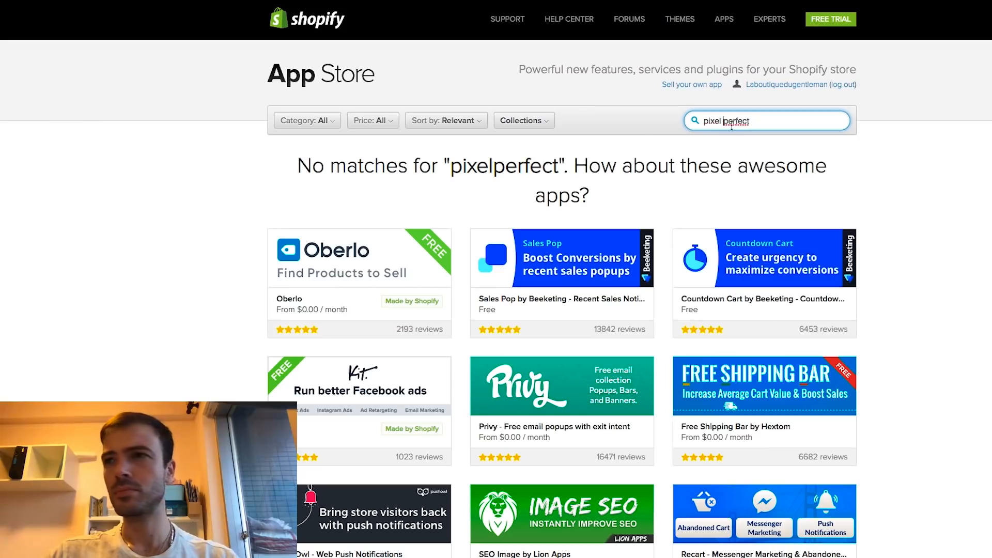
pyautogui.click(701, 150)
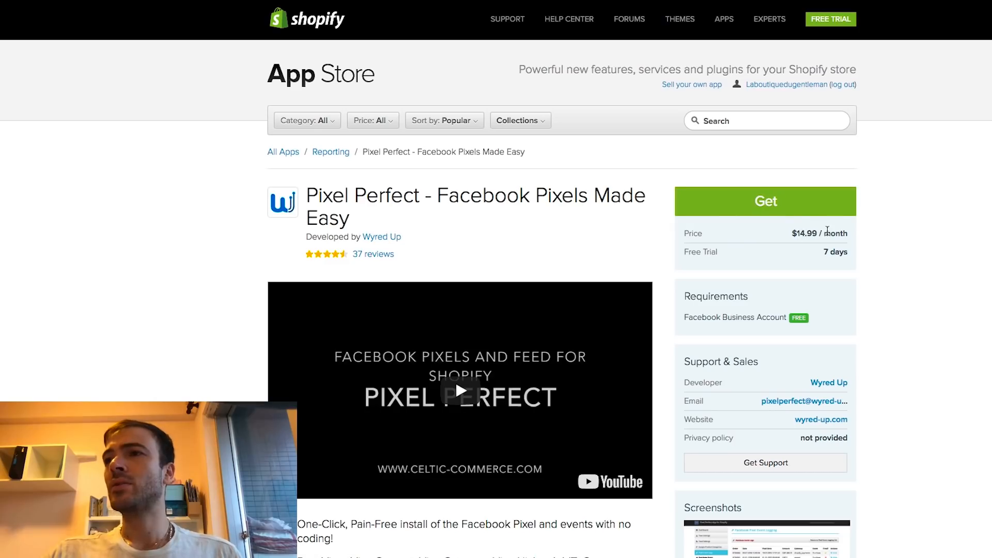
# Install Pixel Perfect and approve its $14.99/month Value Add Plan test charge
pyautogui.click(766, 211)
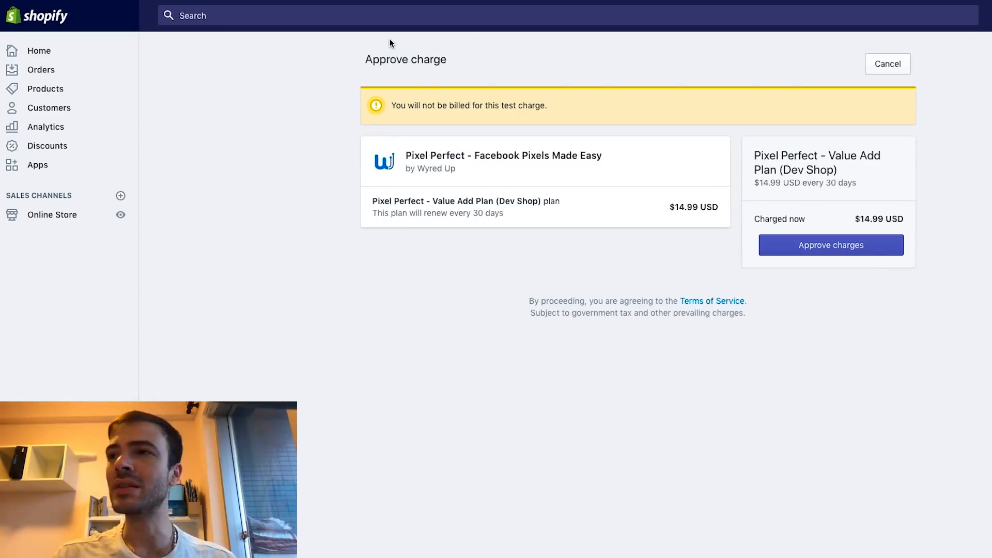
pyautogui.moveTo(389, 106); pyautogui.dragTo(539, 101)
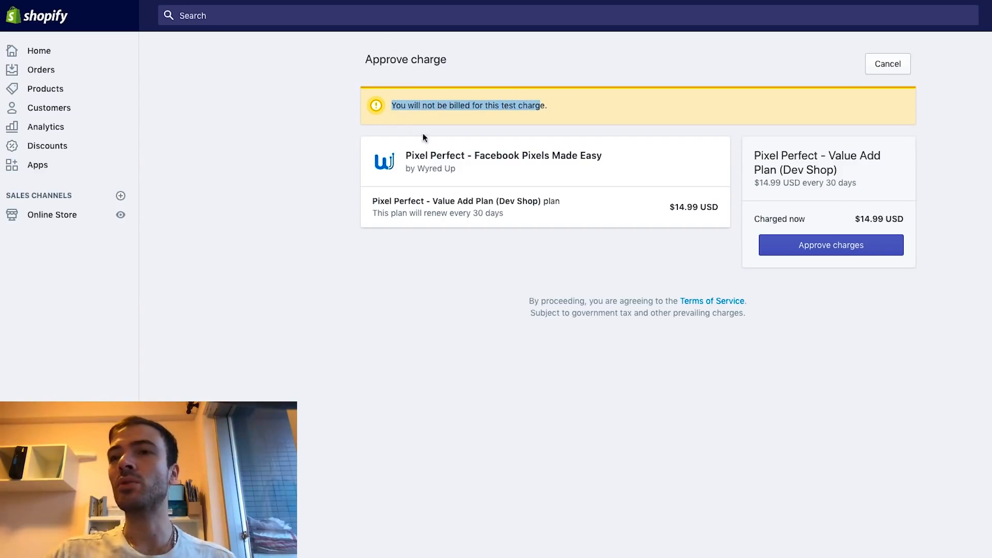
pyautogui.click(902, 253)
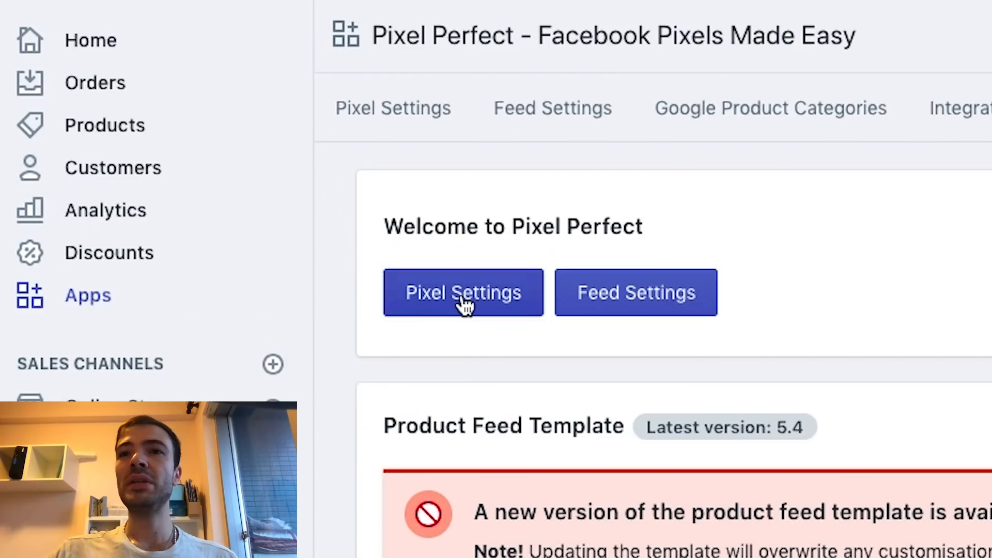
# In Pixel Settings, replace the Facebook Pixel ID field's contents with a single copy of the pixel ID
pyautogui.click(464, 304)
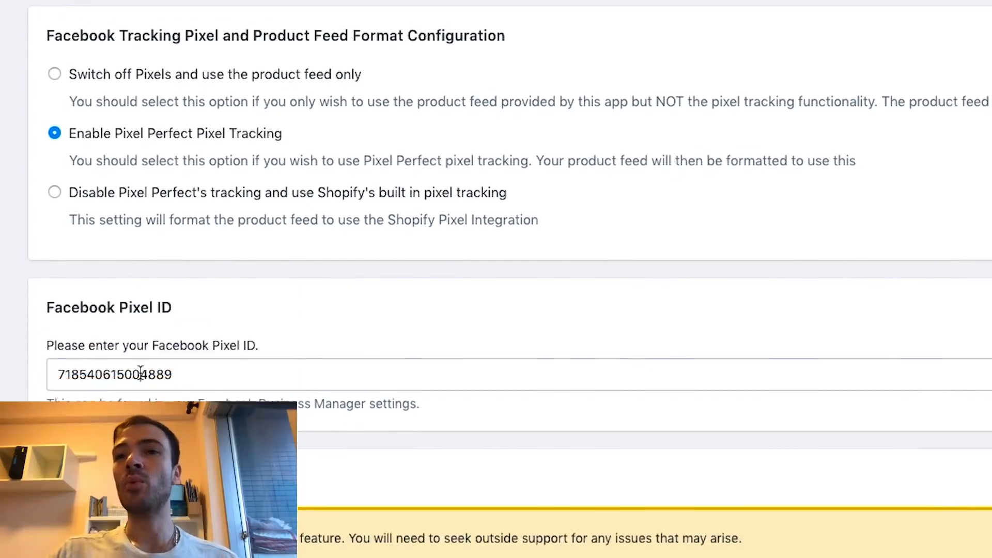
pyautogui.doubleClick(141, 374)
pyautogui.press('super+c')
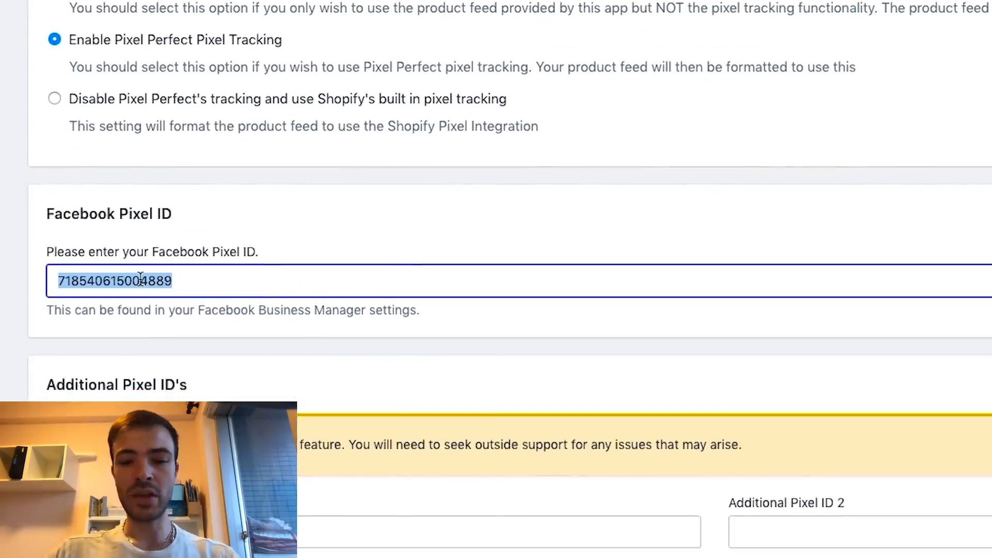
pyautogui.click(289, 376)
pyautogui.press('super+v')
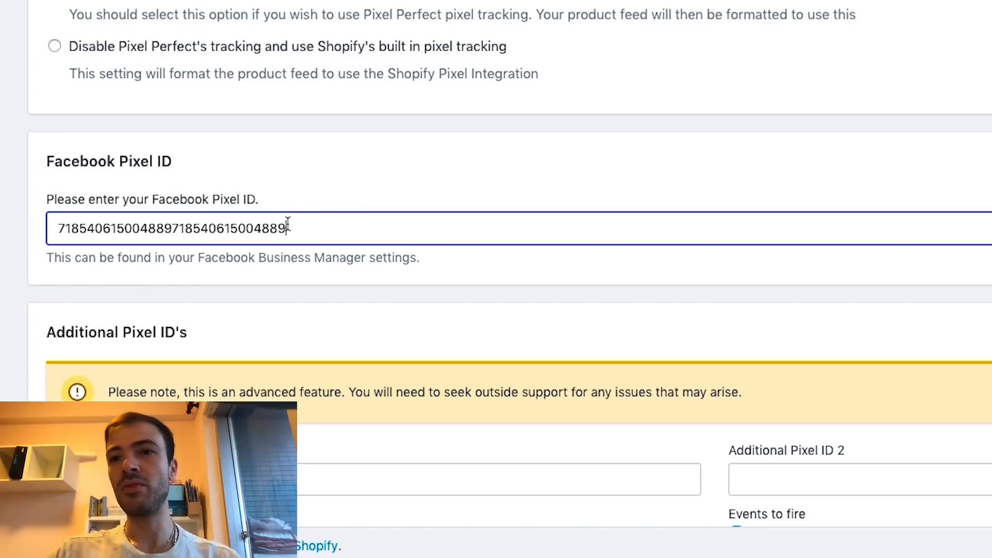
pyautogui.press('super+a')
pyautogui.press('super+v')
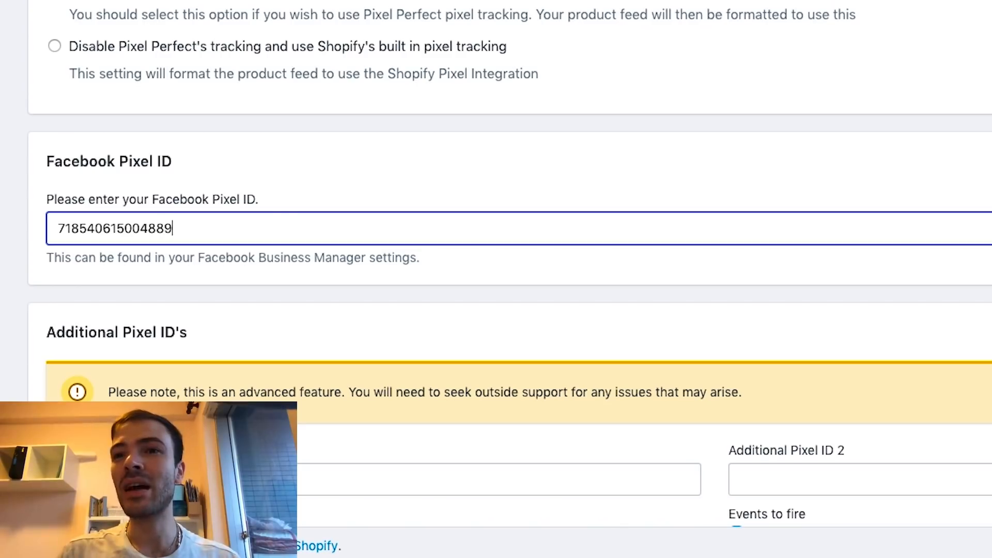
pyautogui.click(49, 228)
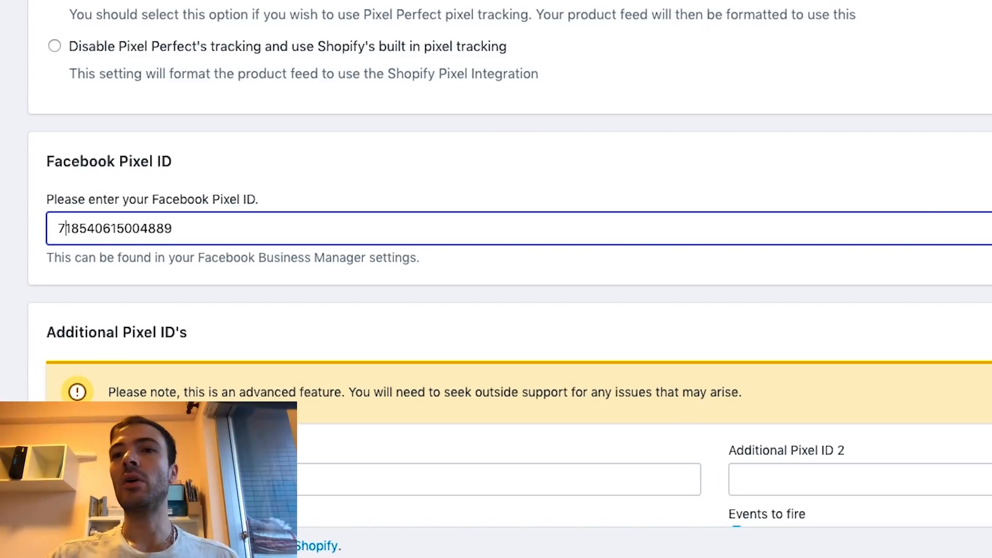
pyautogui.scroll(-5, 496, 279)
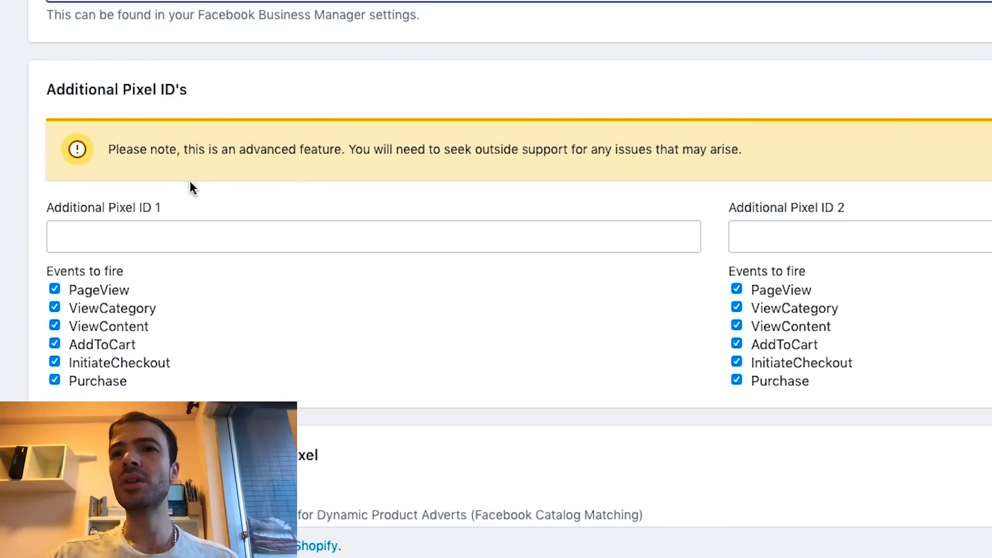
# Leave Additional Pixel ID 1 empty and set Transaction Order Value to Pass Order Total including shipping
pyautogui.click(83, 231)
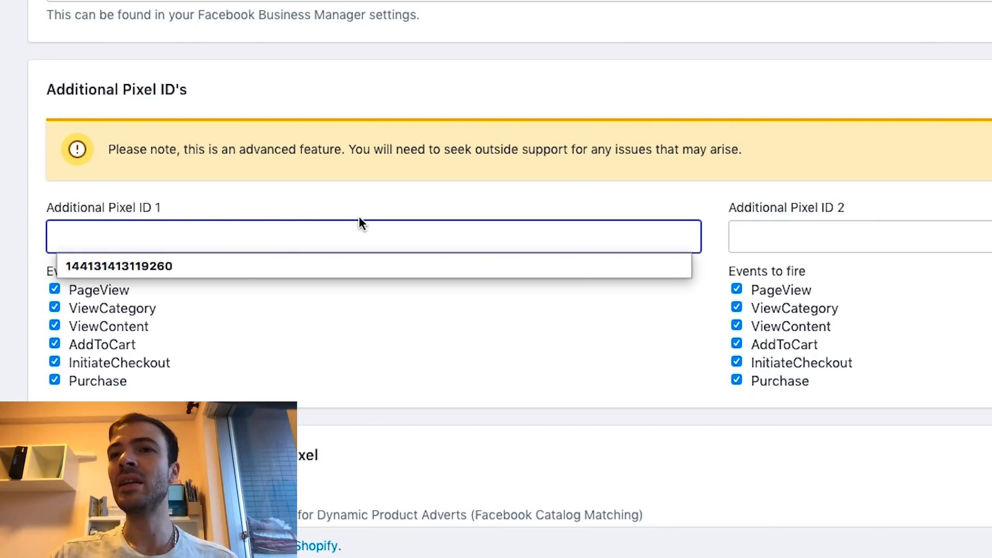
pyautogui.click(810, 186)
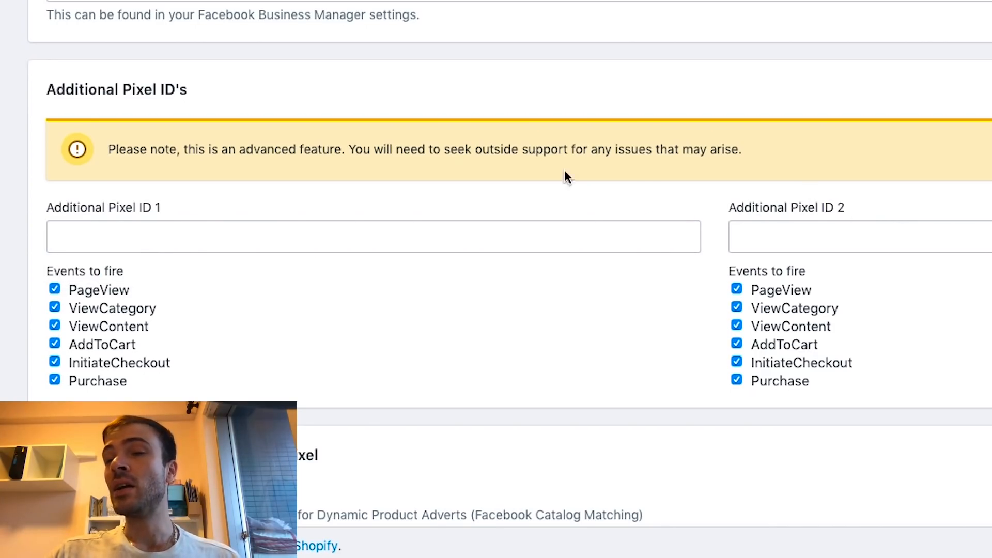
pyautogui.scroll(-1, 538, 283)
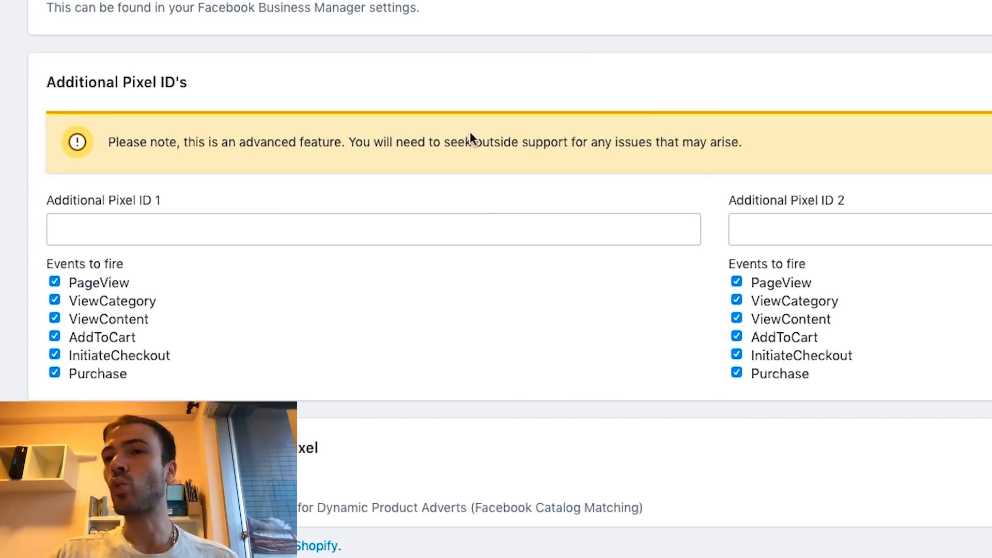
pyautogui.scroll(-6, 254, 301)
pyautogui.scroll(-4, 254, 301)
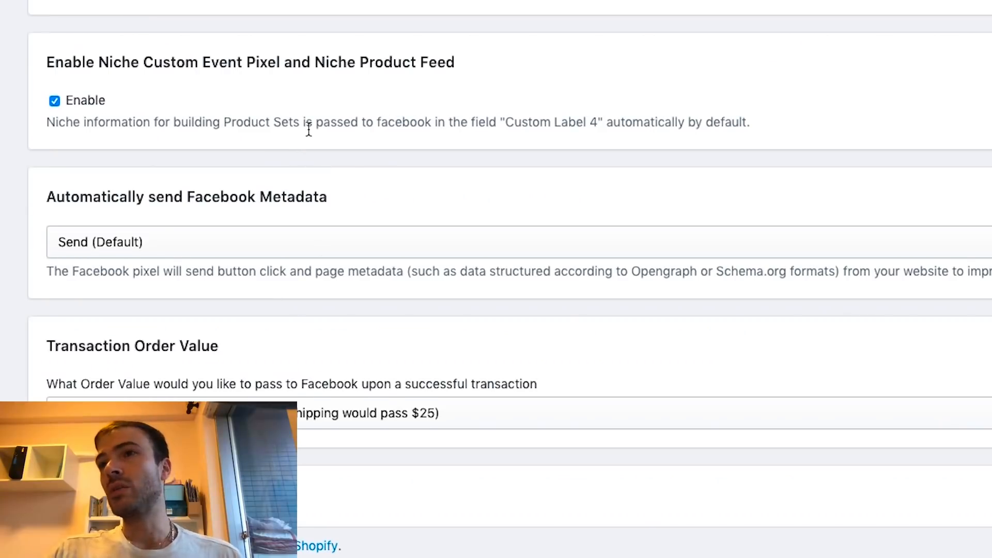
pyautogui.scroll(1, 299, 122)
pyautogui.scroll(5, 274, 61)
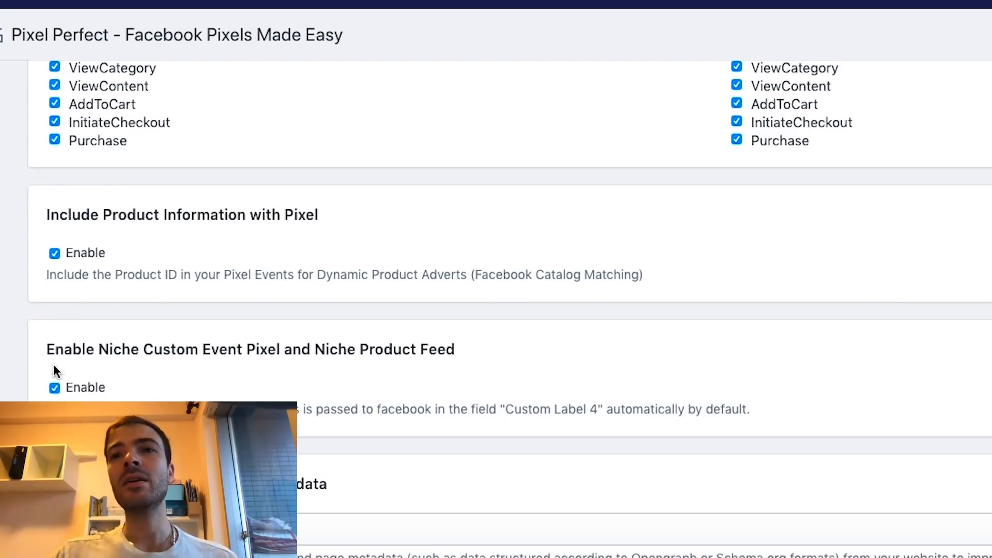
pyautogui.scroll(-2, 76, 361)
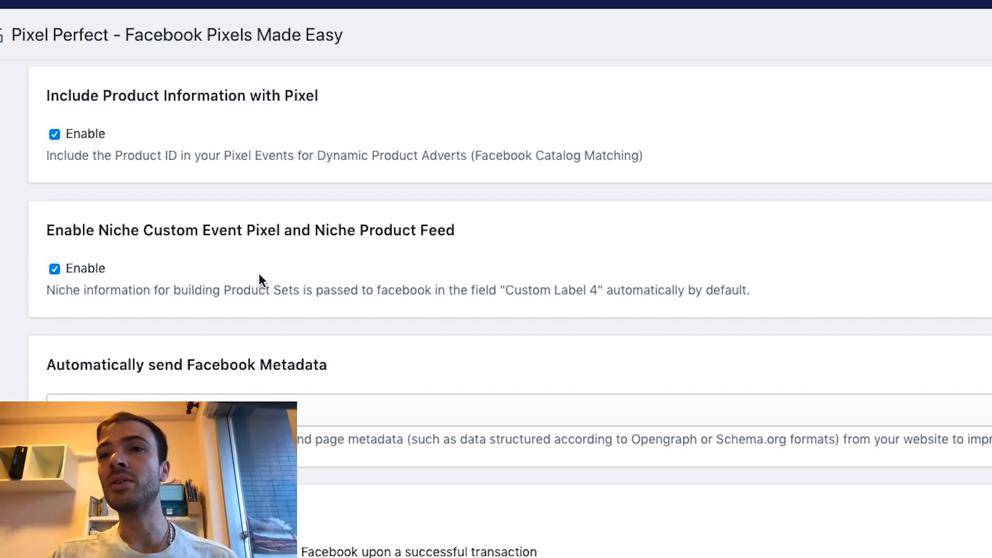
pyautogui.scroll(-5, 259, 278)
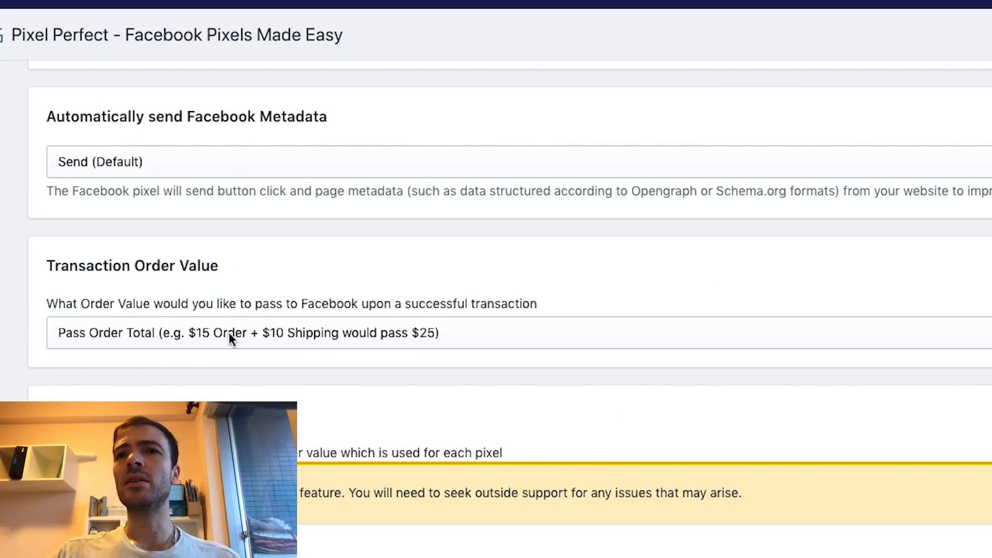
pyautogui.click(287, 333)
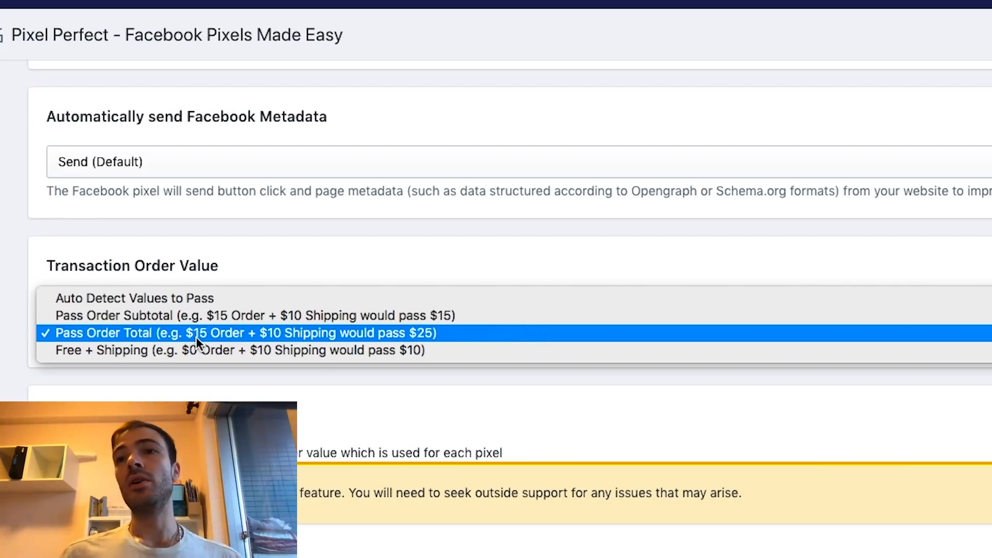
pyautogui.click(196, 337)
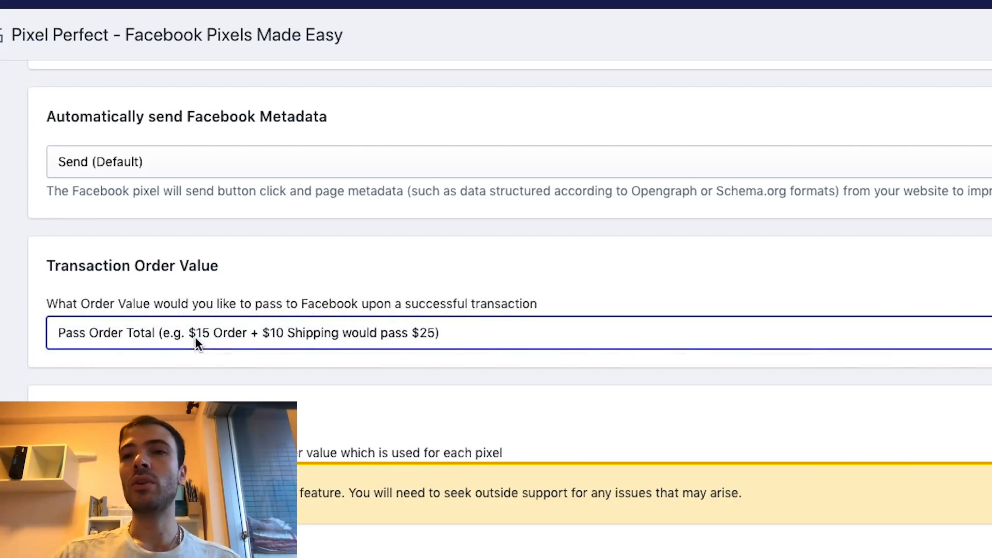
# Keep Transaction Order Percentage at Main Pixel 100% and save Pixel Perfect's settings
pyautogui.scroll(-4, 302, 340)
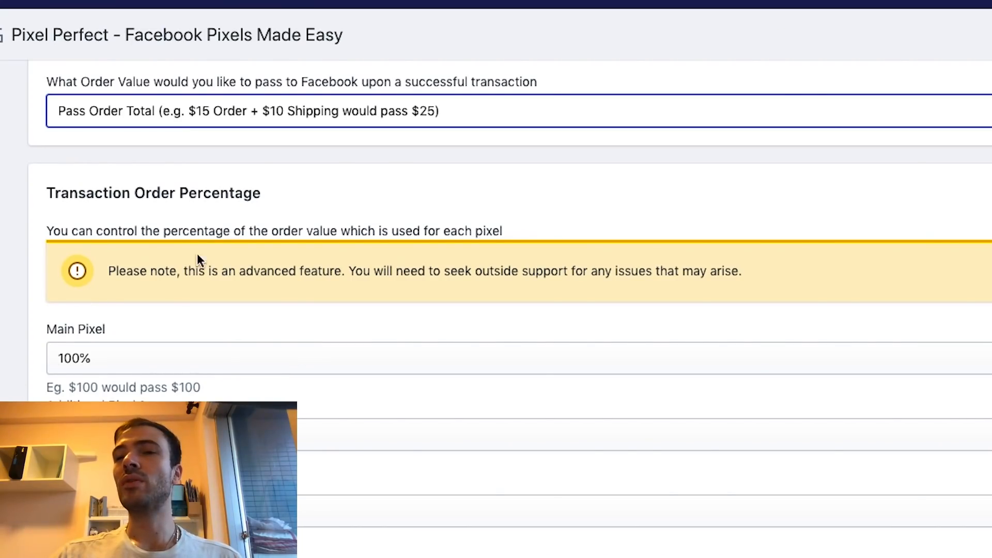
pyautogui.scroll(2, 144, 250)
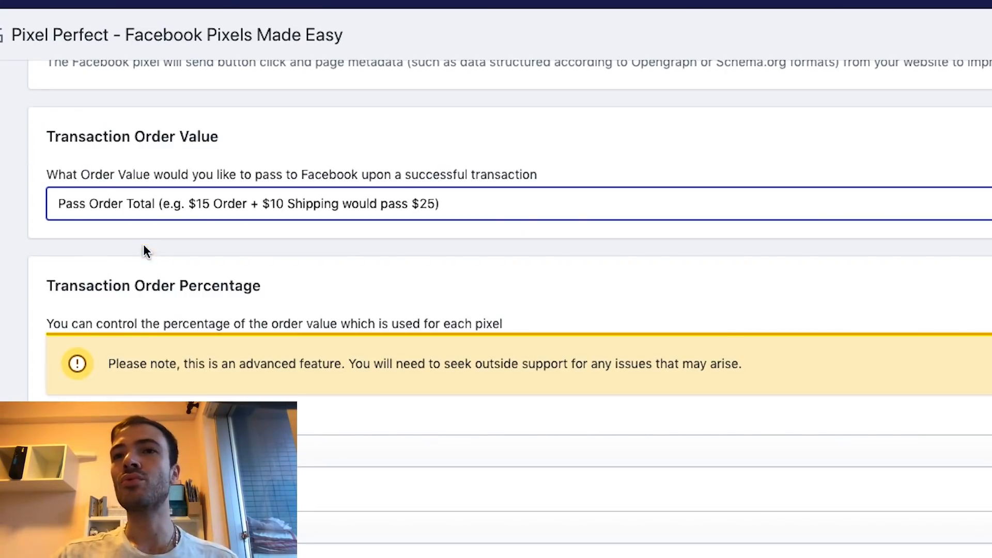
pyautogui.scroll(-2, 43, 330)
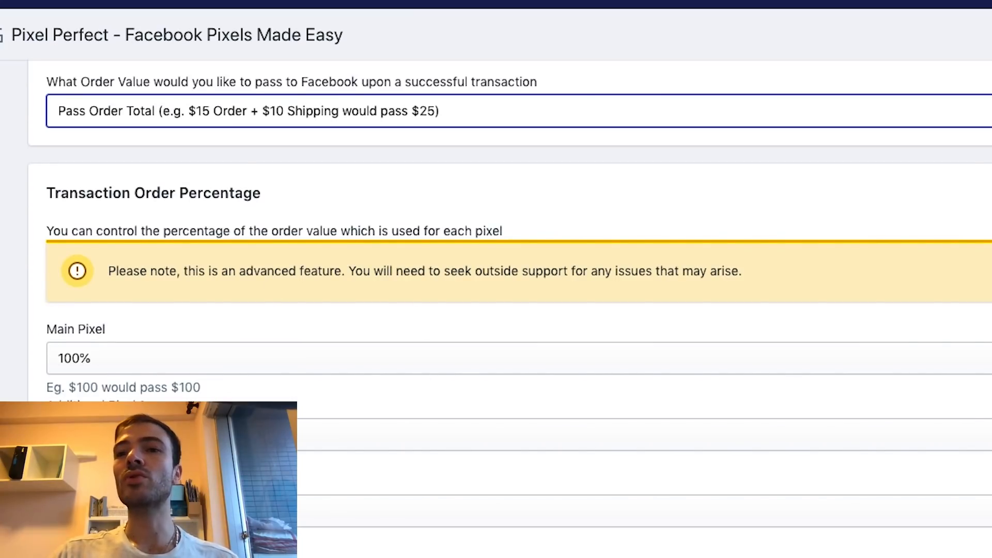
pyautogui.scroll(-8, 591, 209)
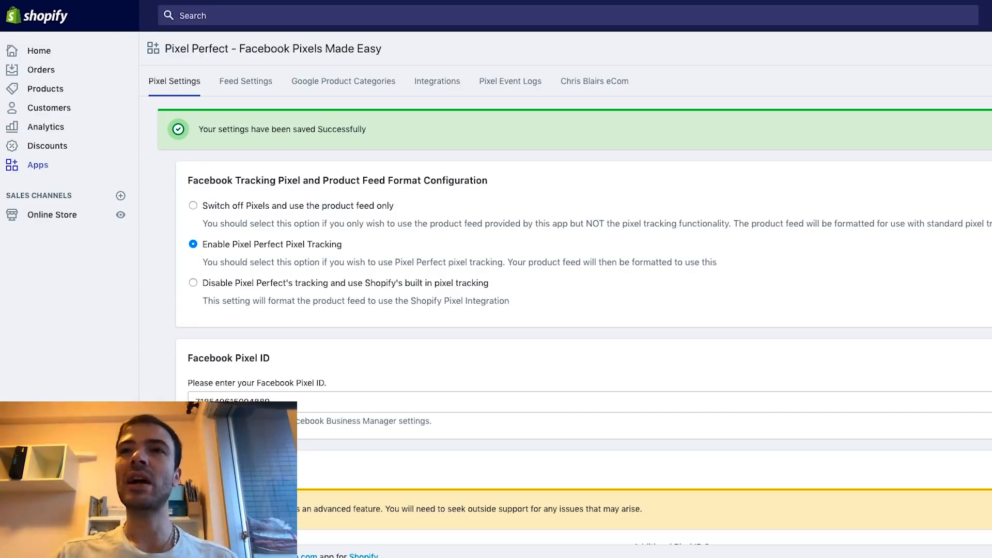
pyautogui.click(309, 1)
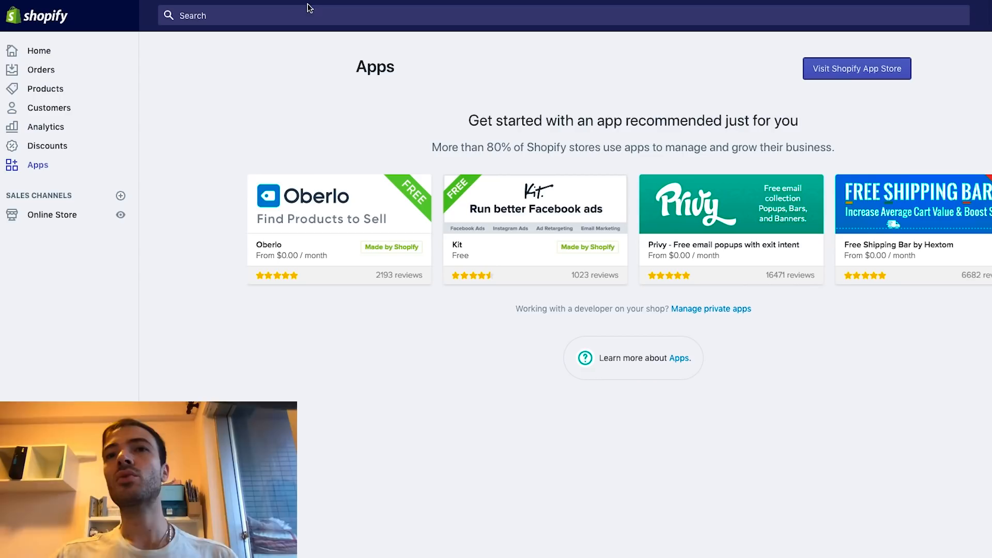
# Delete the built-in Facebook Pixel ID in Online Store Preferences and save the empty field
pyautogui.click(61, 217)
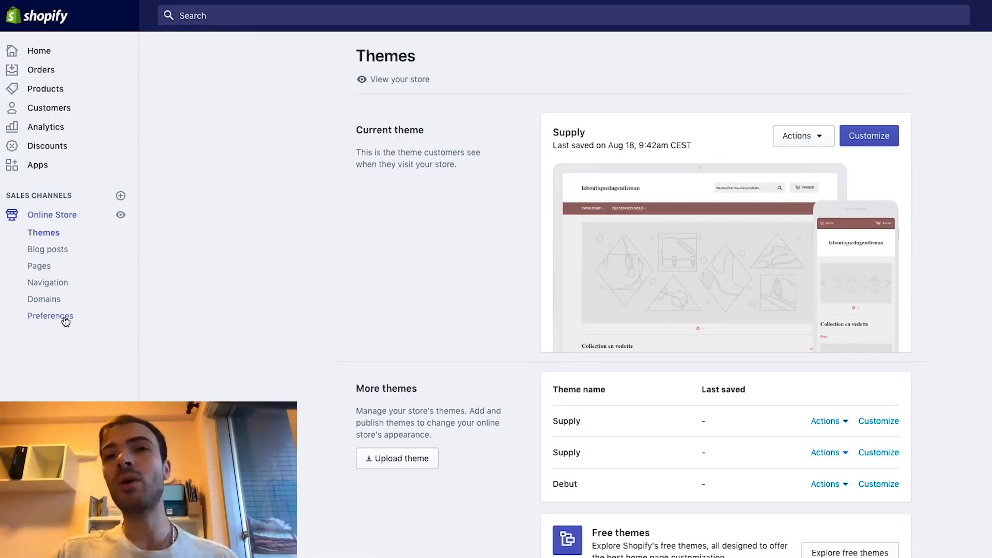
pyautogui.click(63, 319)
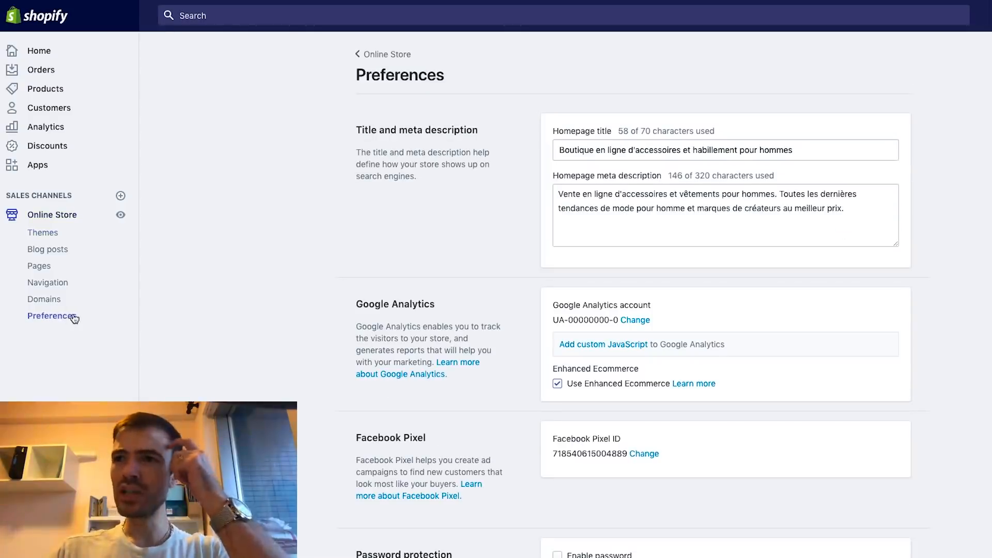
pyautogui.scroll(-2, 501, 277)
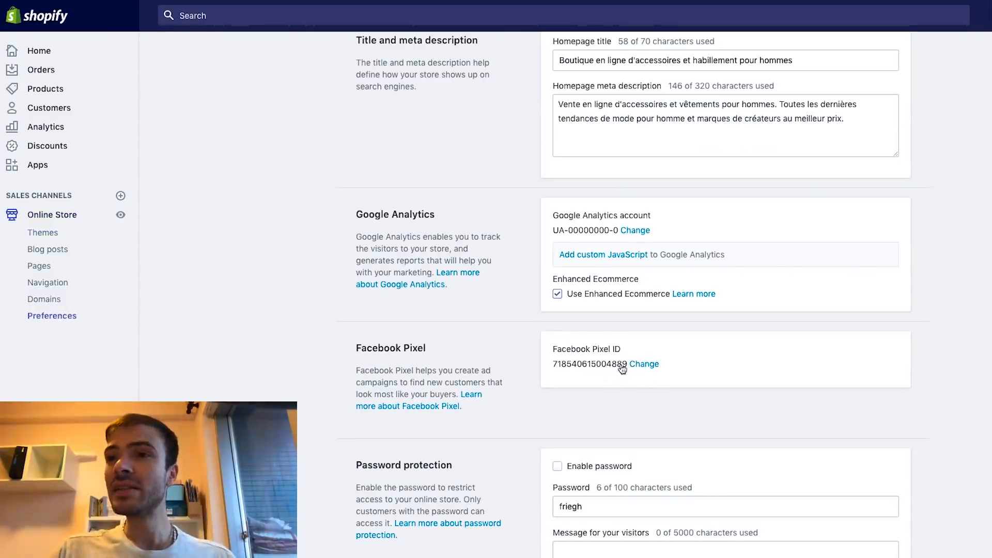
pyautogui.click(644, 364)
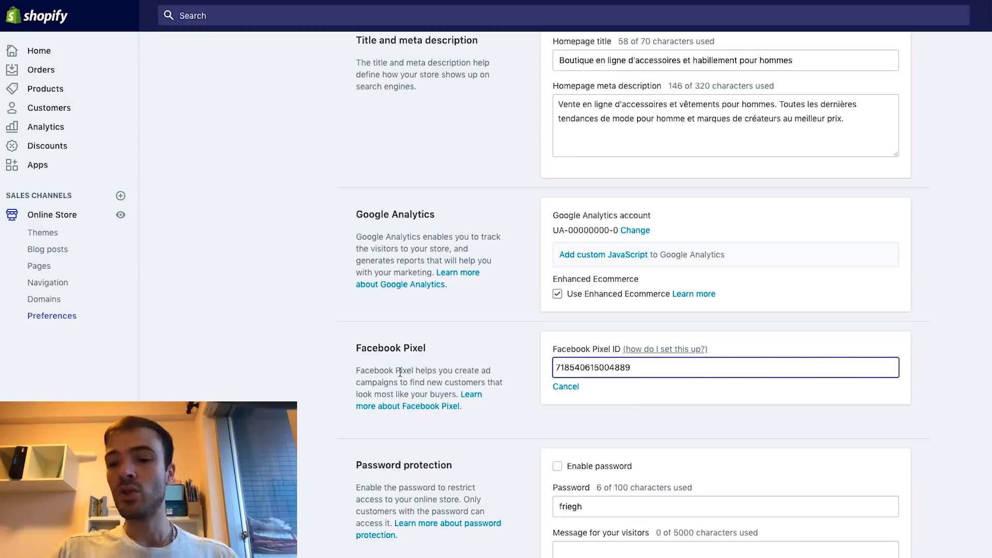
pyautogui.hotkey('ctrl', 'a')
pyautogui.press('BackSpace')
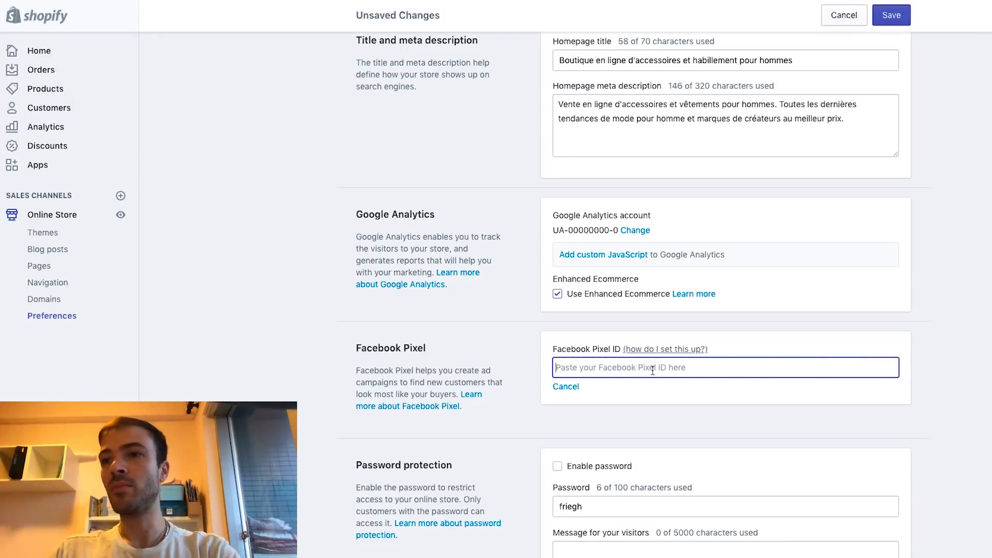
pyautogui.click(559, 434)
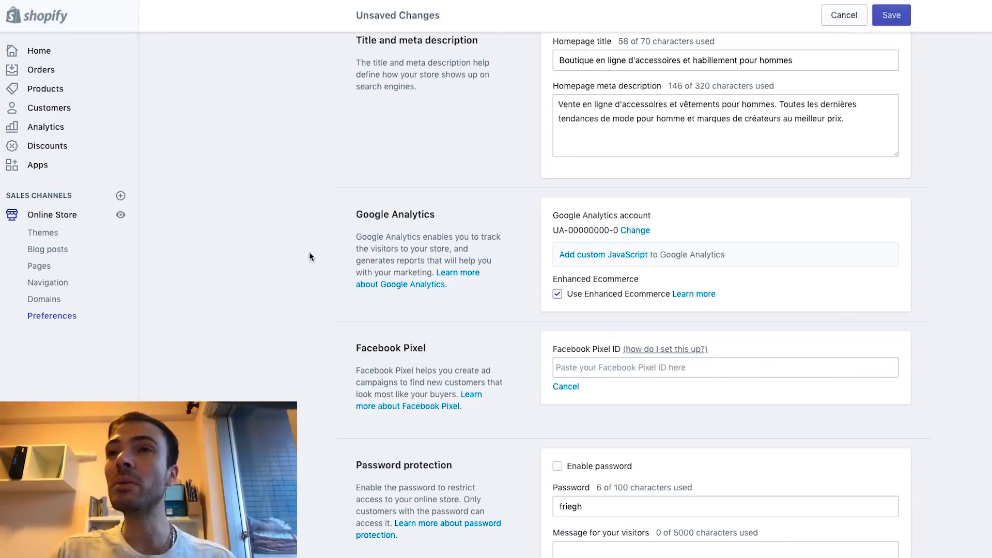
pyautogui.click(893, 23)
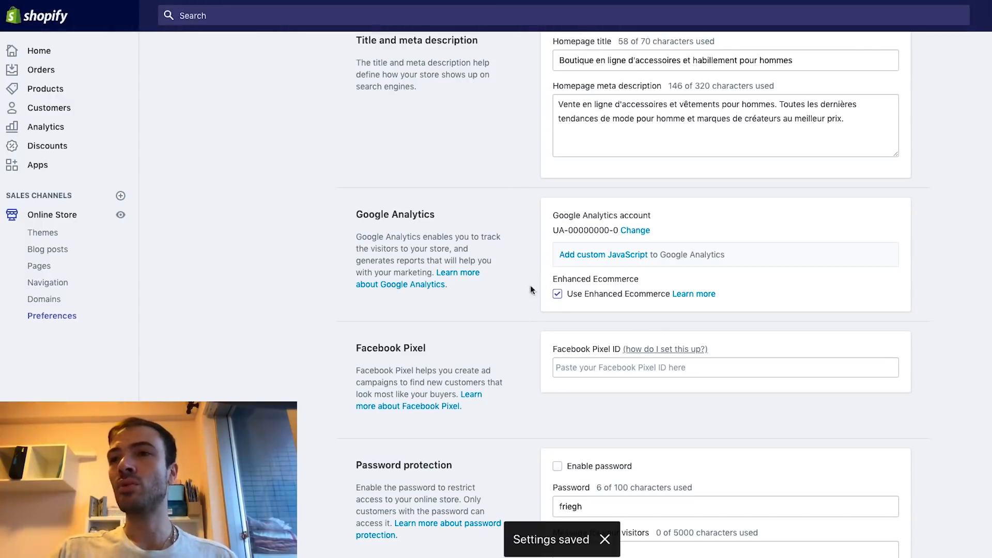
pyautogui.scroll(-4, 482, 176)
pyautogui.scroll(6, 522, 190)
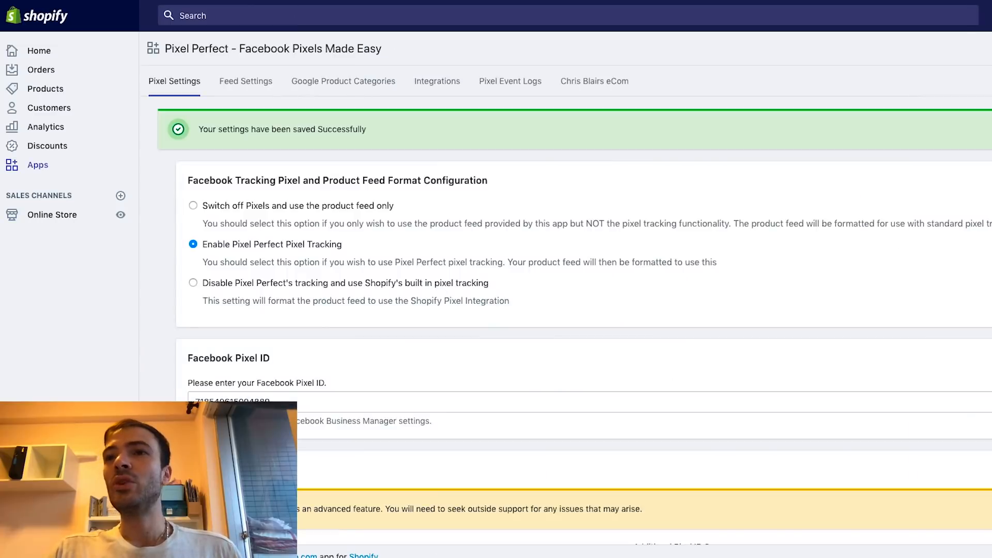
# View the live storefront via the eye icon beside Online Store on the Apps page
pyautogui.scroll(-2, 336, 205)
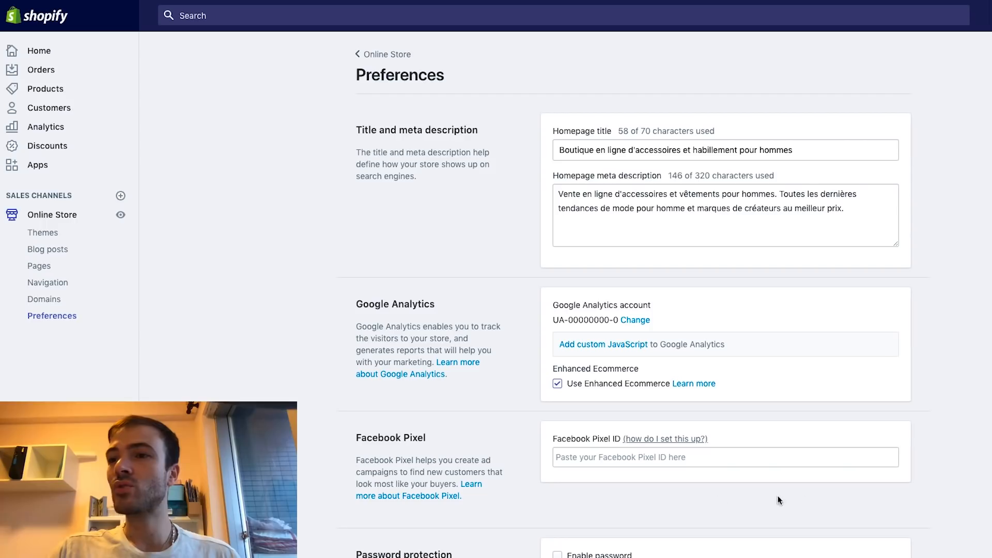
pyautogui.click(38, 166)
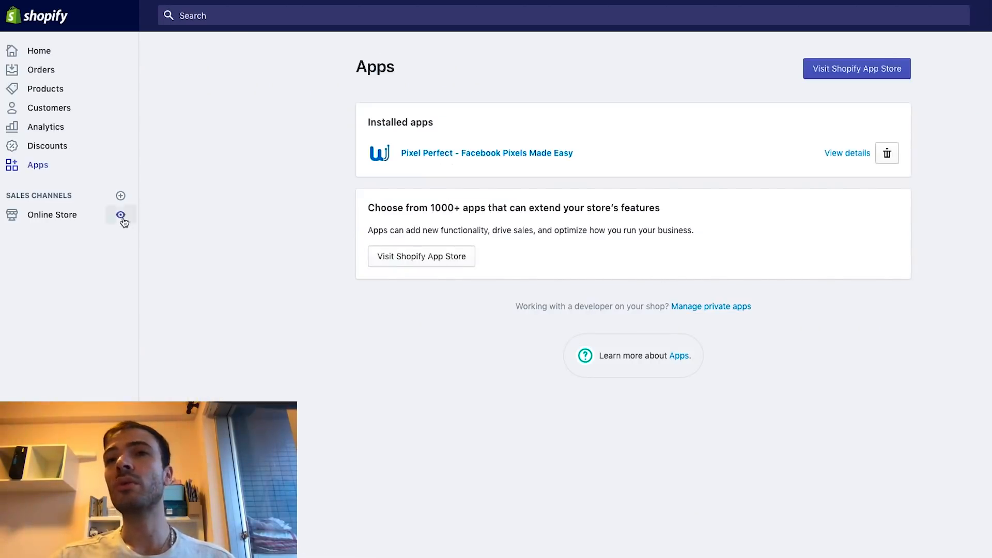
pyautogui.click(120, 214)
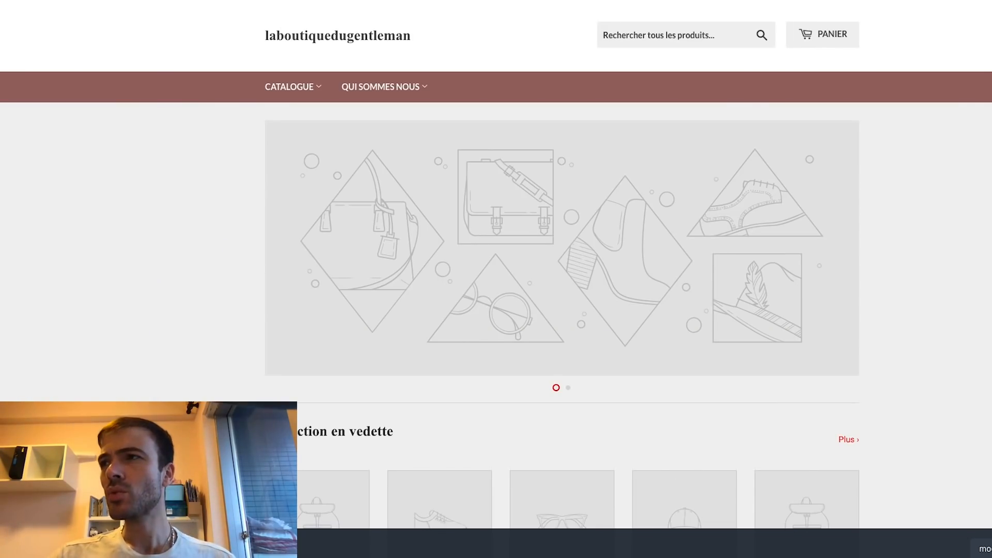
# Check in Facebook Pixel Helper that the home page has one pixel firing PageView successfully
pyautogui.click(987, 3)
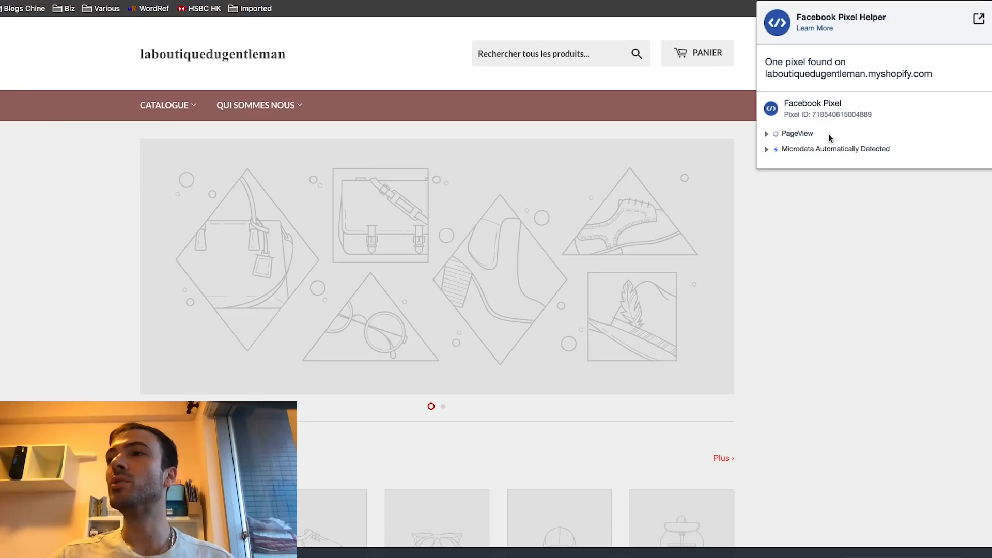
pyautogui.scroll(-5, 844, 212)
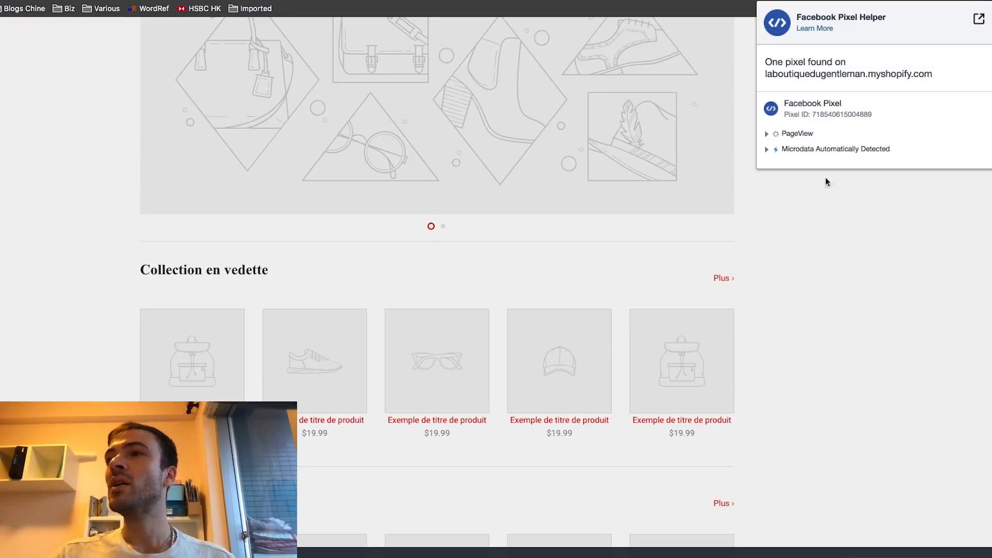
pyautogui.scroll(-4, 839, 306)
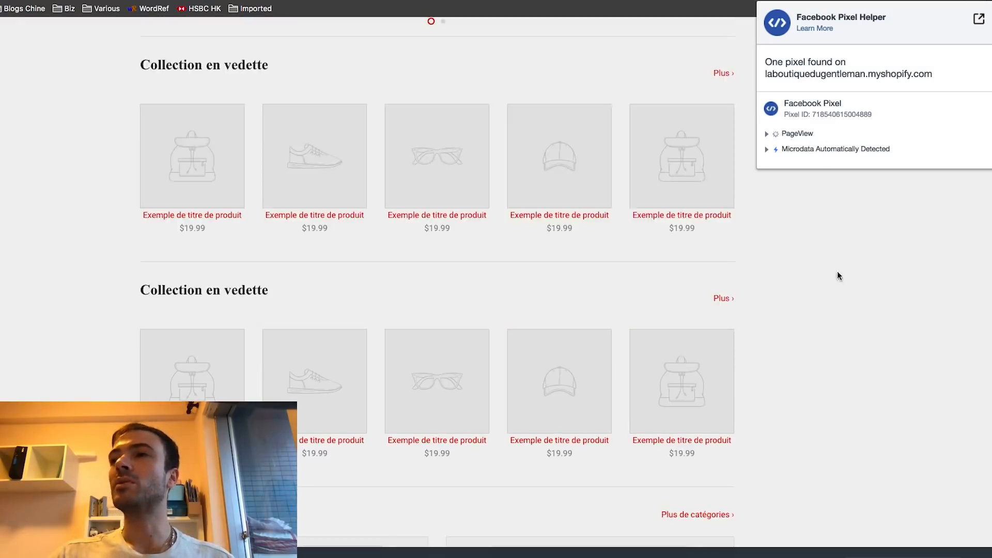
pyautogui.scroll(-4, 838, 291)
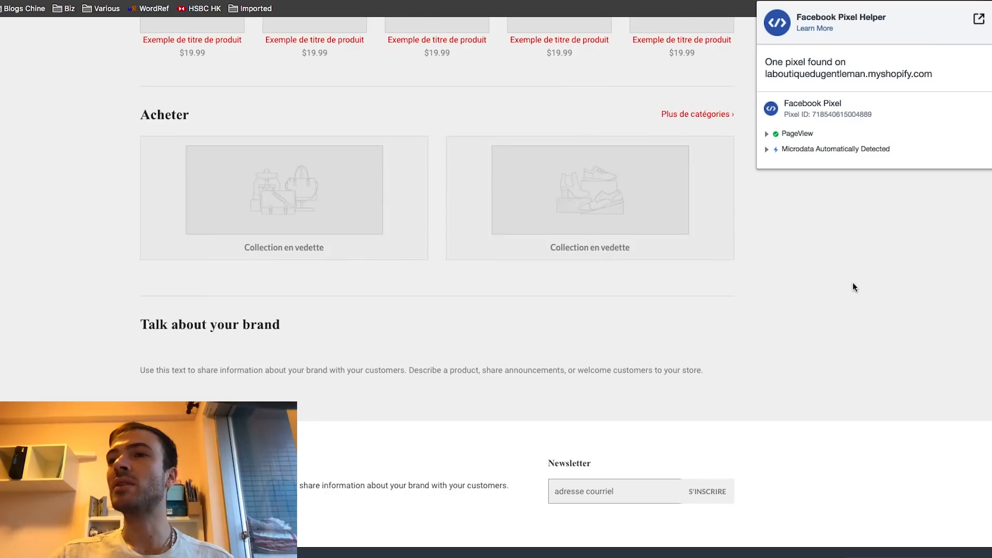
pyautogui.scroll(12, 852, 284)
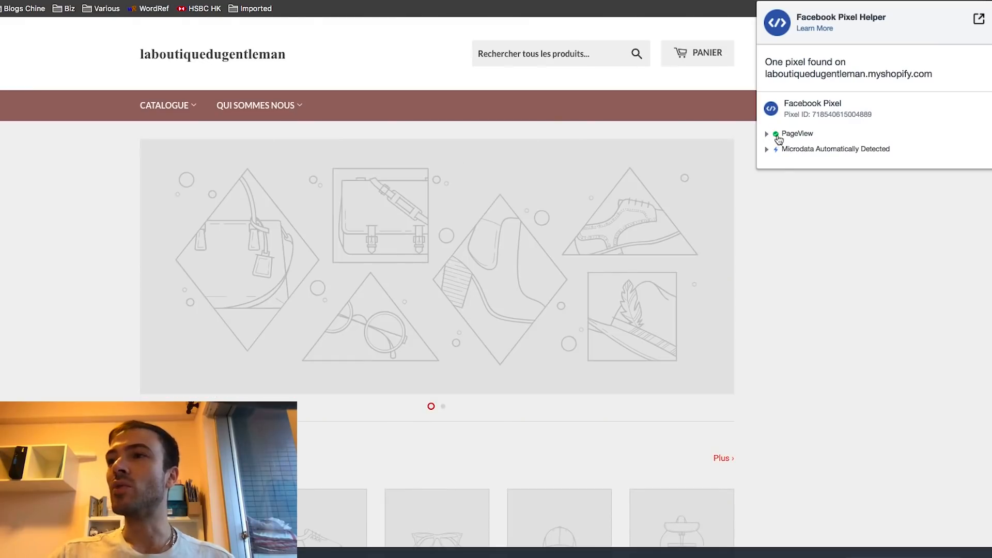
pyautogui.click(769, 135)
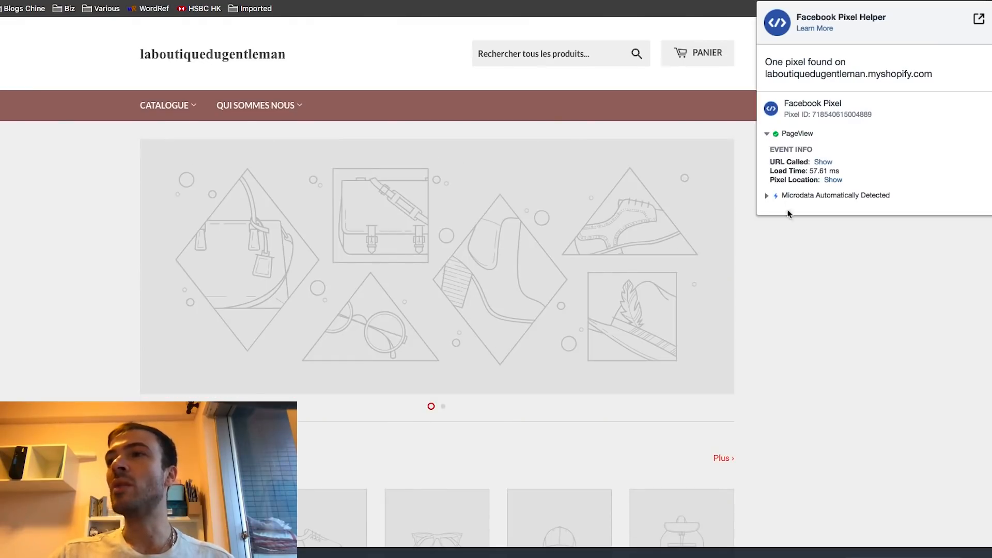
pyautogui.click(769, 136)
pyautogui.click(131, 248)
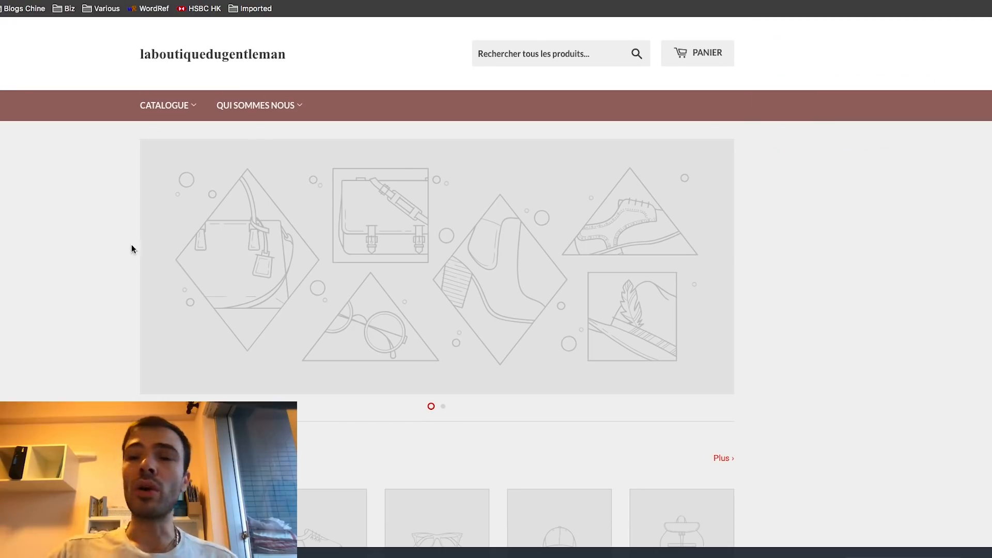
pyautogui.scroll(-4, 322, 253)
pyautogui.scroll(5, 131, 274)
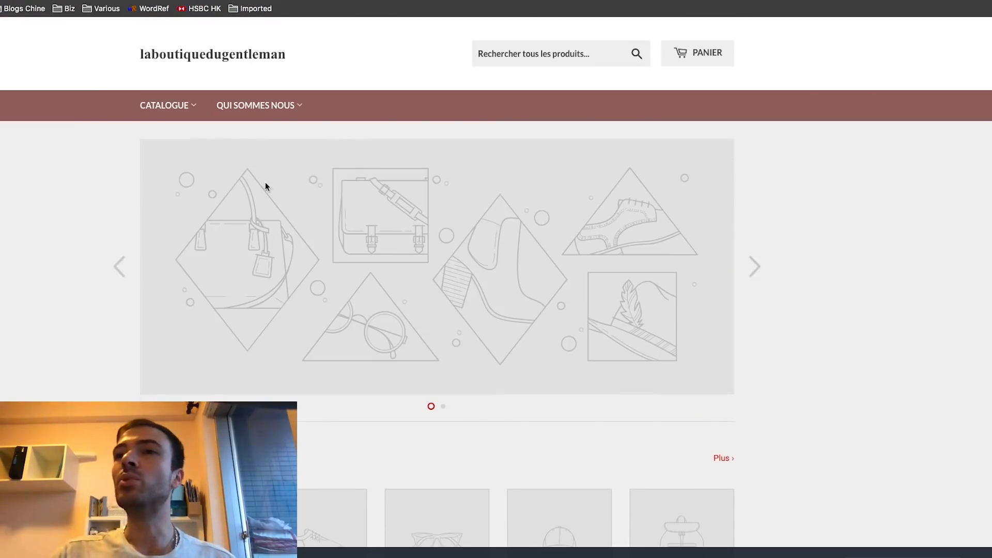
pyautogui.moveTo(174, 111)
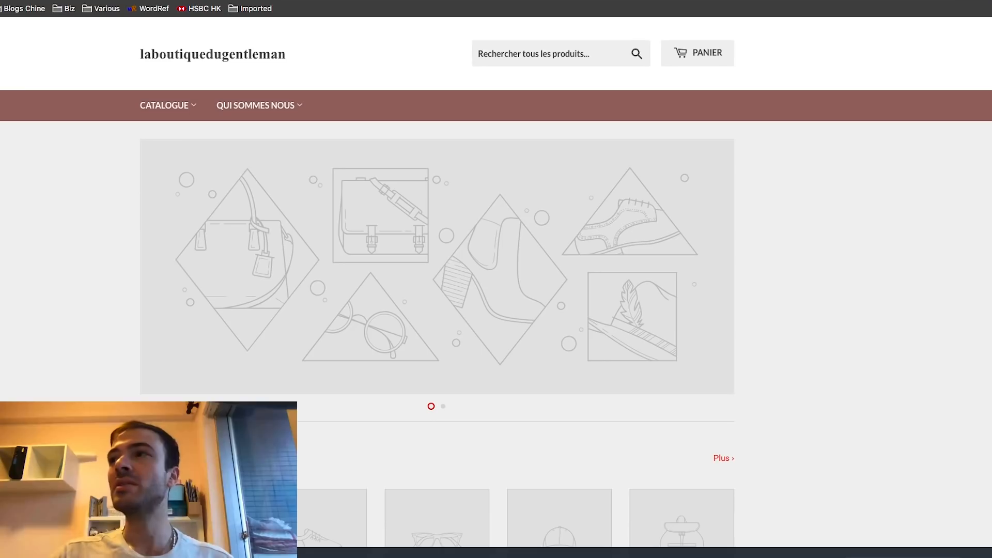
pyautogui.click(948, 0)
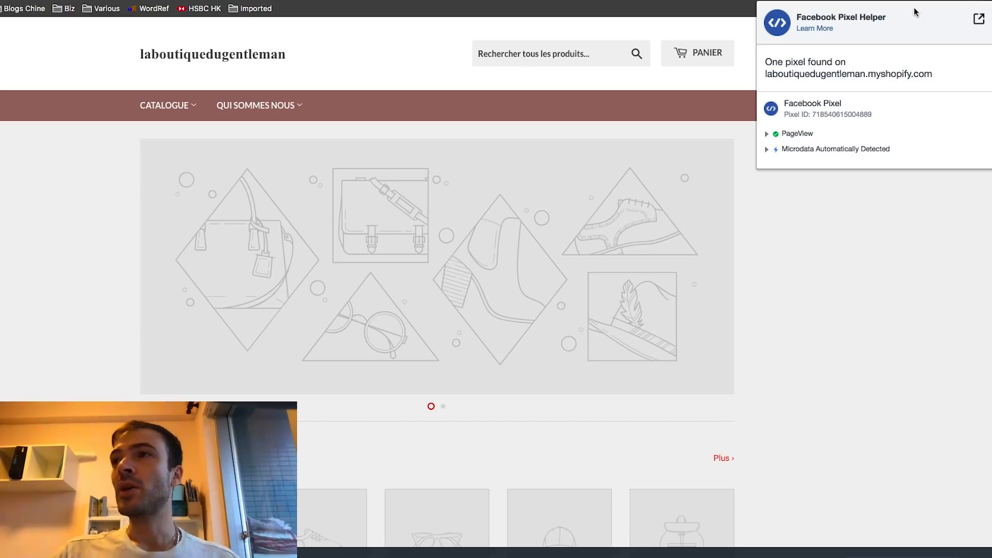
# Re-check the PageView event details in Pixel Helper, then close the panel
pyautogui.click(839, 255)
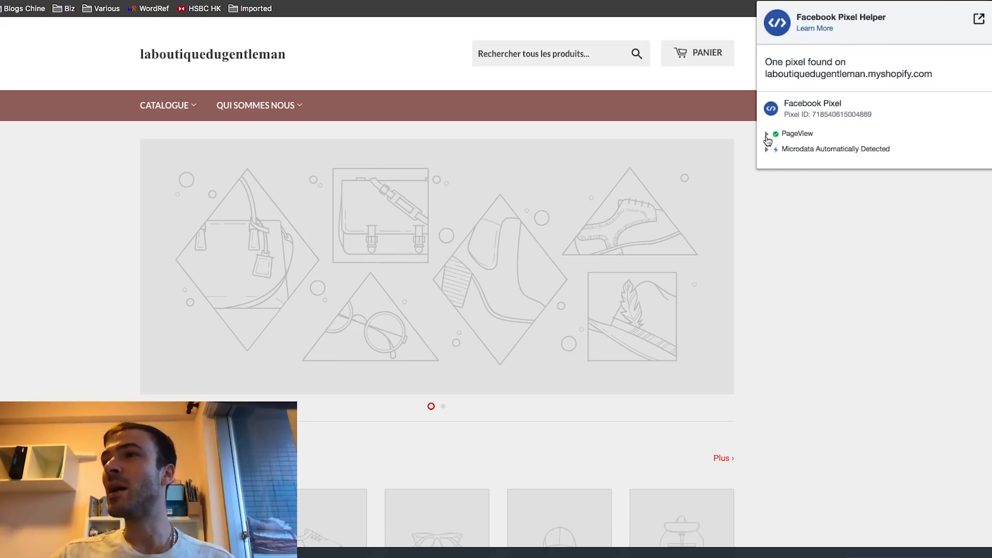
pyautogui.click(772, 135)
pyautogui.click(767, 136)
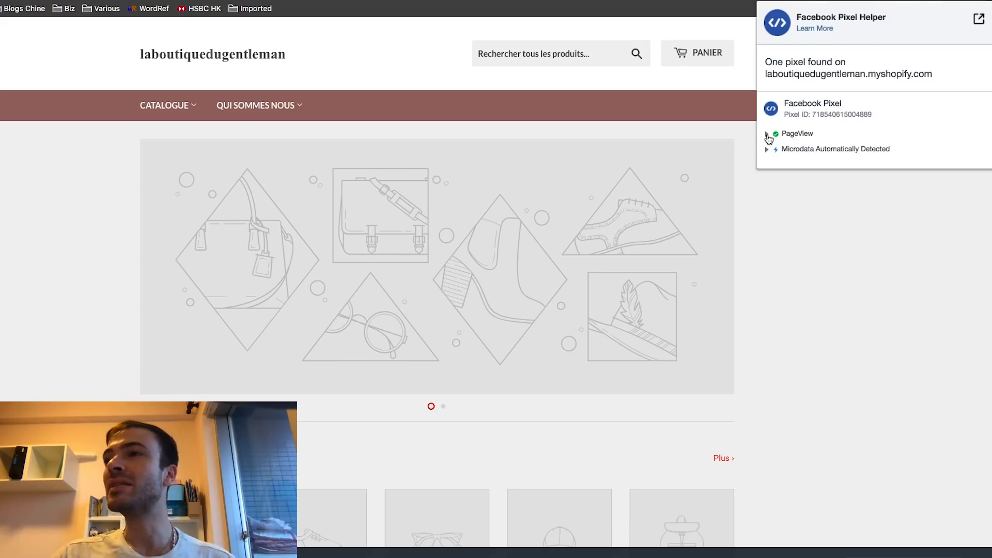
pyautogui.click(804, 220)
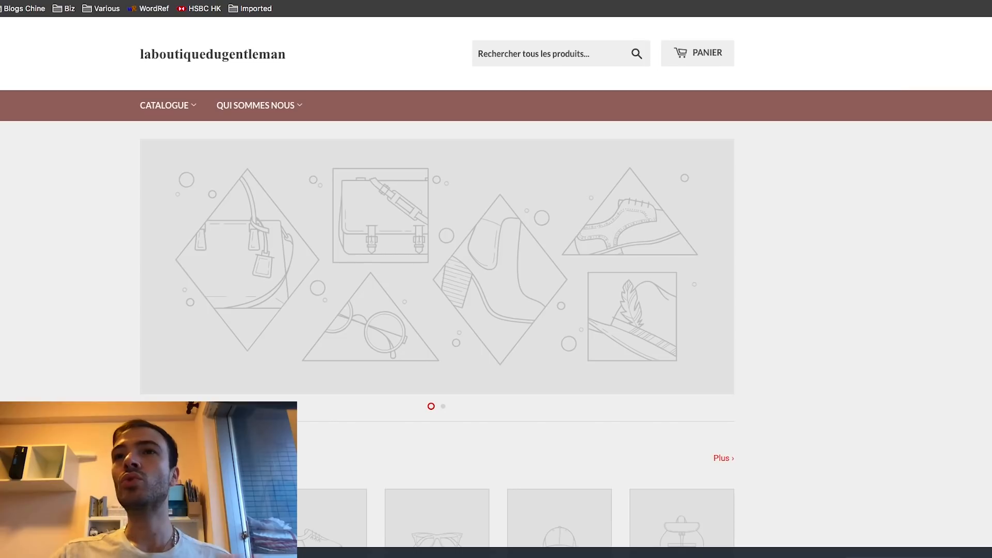
# Open the Chemise manches longues rouge bordeaux product page from the Catalogue's Chemises collection
pyautogui.scroll(-5, 256, 98)
pyautogui.scroll(5, 226, 258)
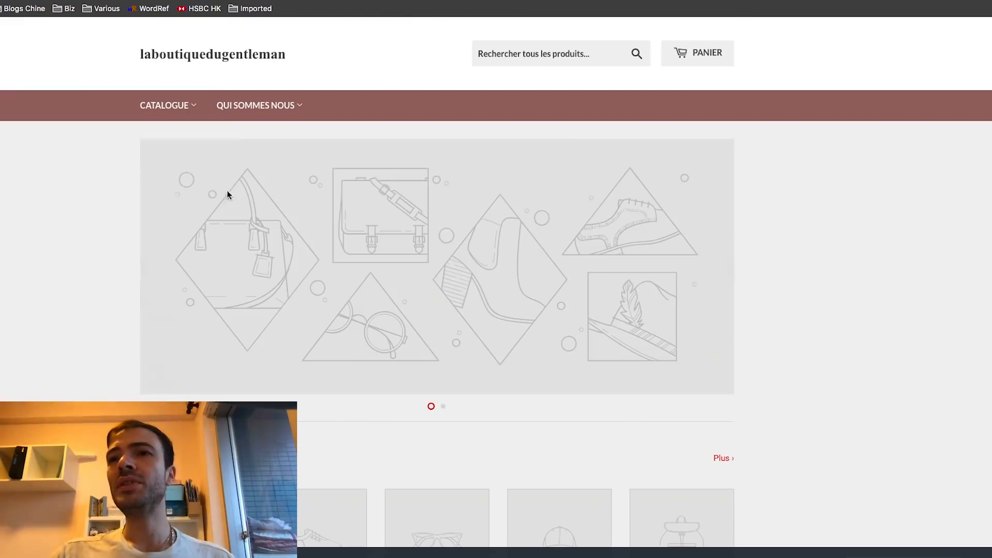
pyautogui.moveTo(179, 109)
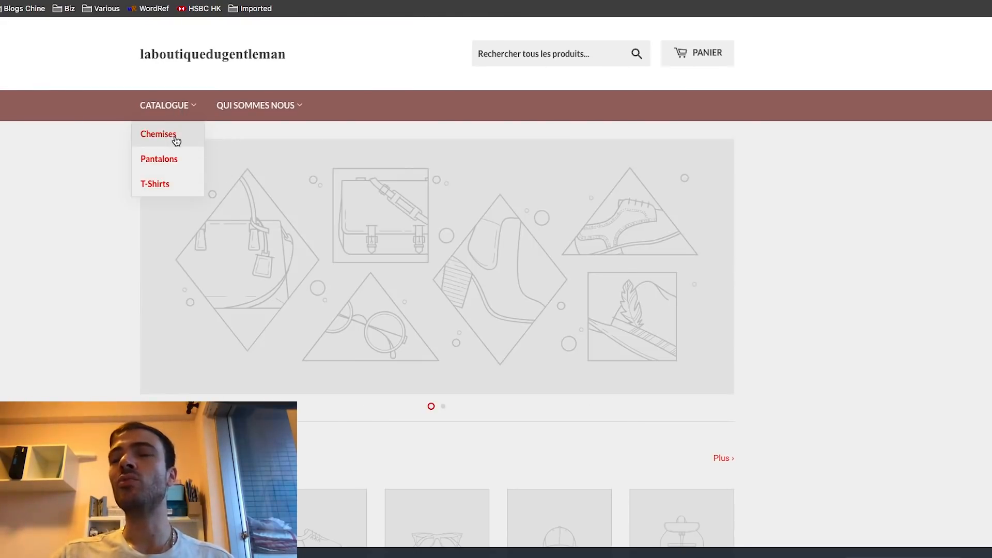
pyautogui.click(174, 136)
pyautogui.click(439, 319)
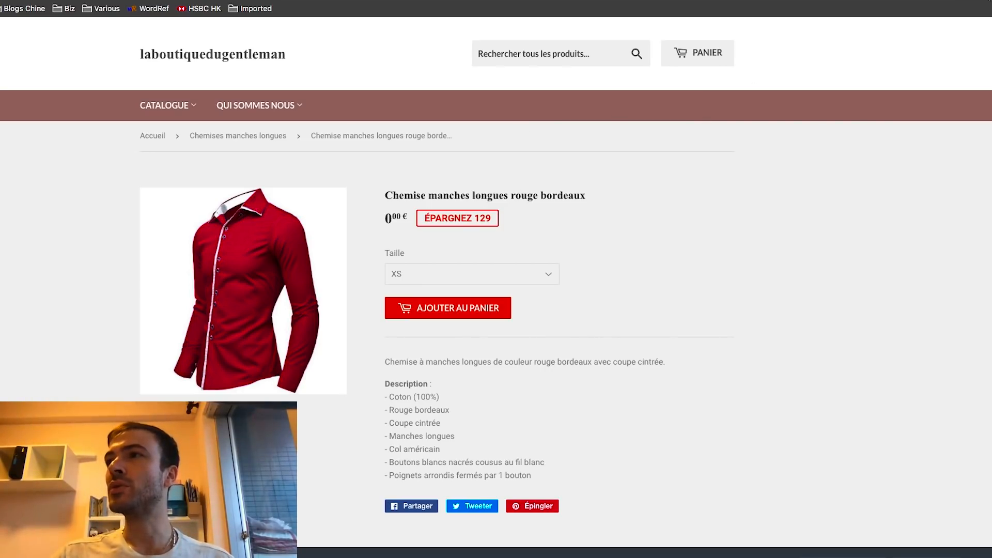
pyautogui.click(989, 0)
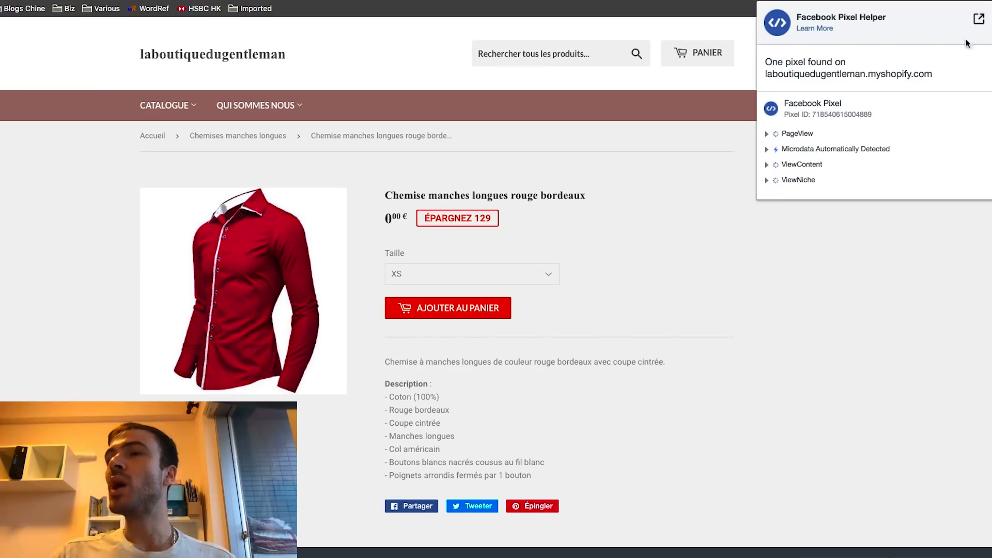
# After checking the pixel events, add the rouge bordeaux long-sleeve shirt in XS to the cart
pyautogui.scroll(-2, 668, 178)
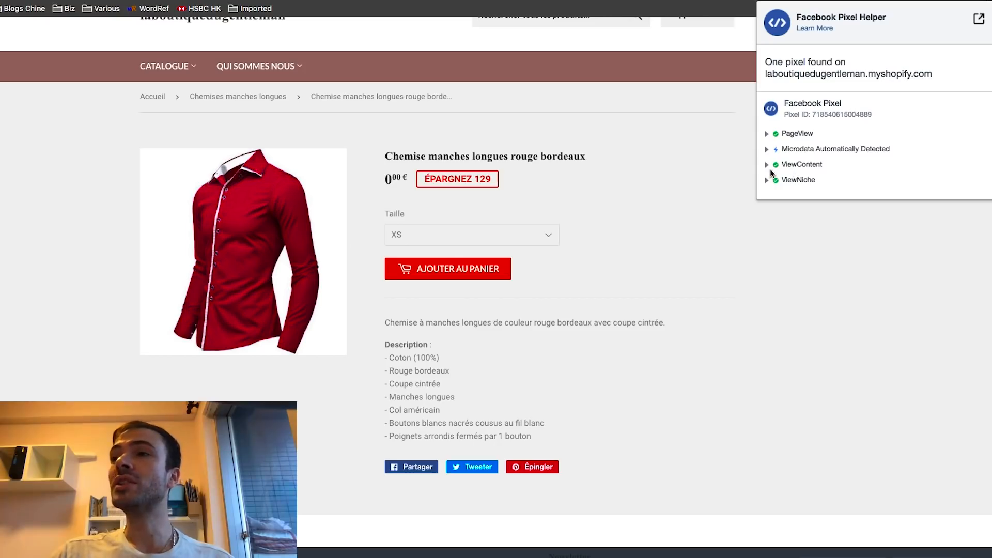
pyautogui.click(464, 269)
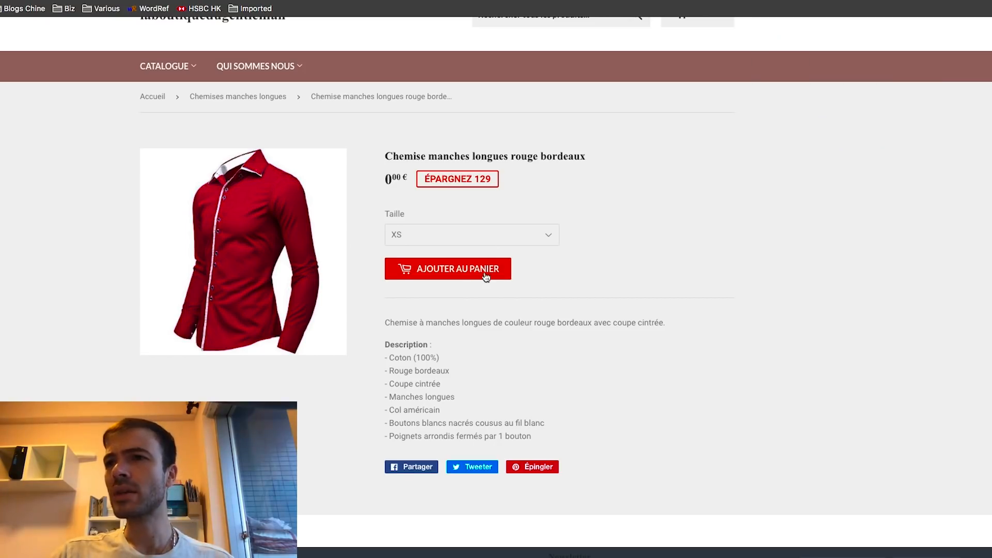
pyautogui.click(462, 269)
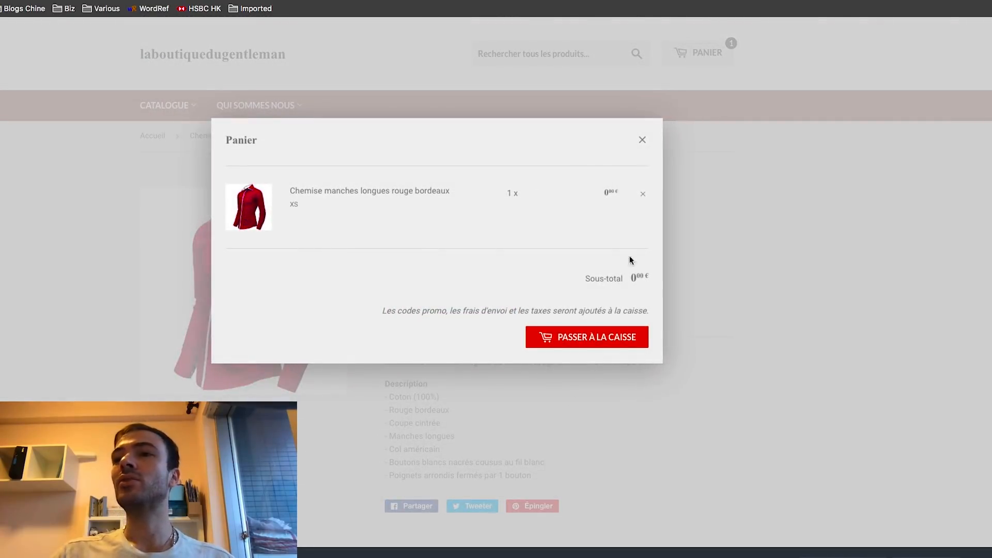
# Check that ViewContent reports product_type Chemises and AddToCart fired, then close the cart popup
pyautogui.click(892, 1)
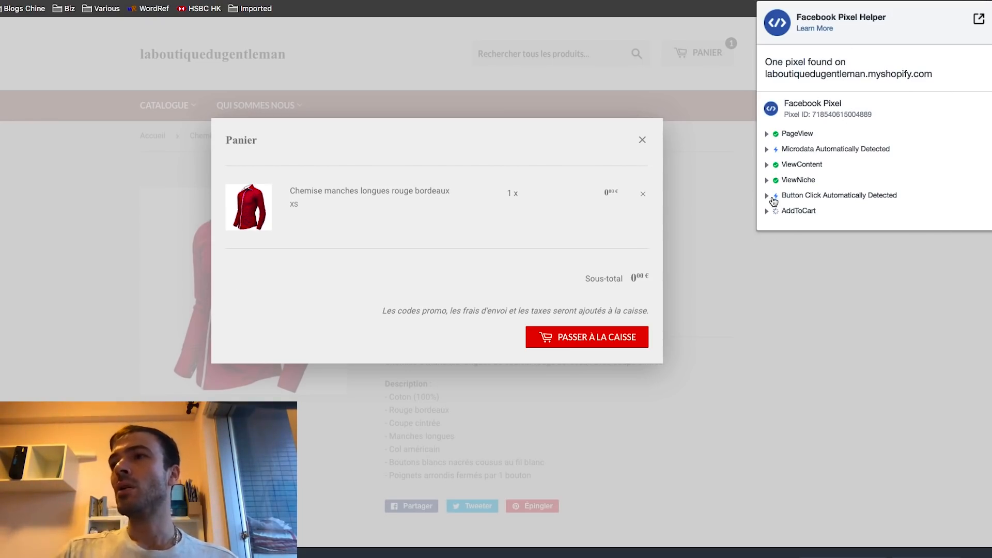
pyautogui.click(766, 165)
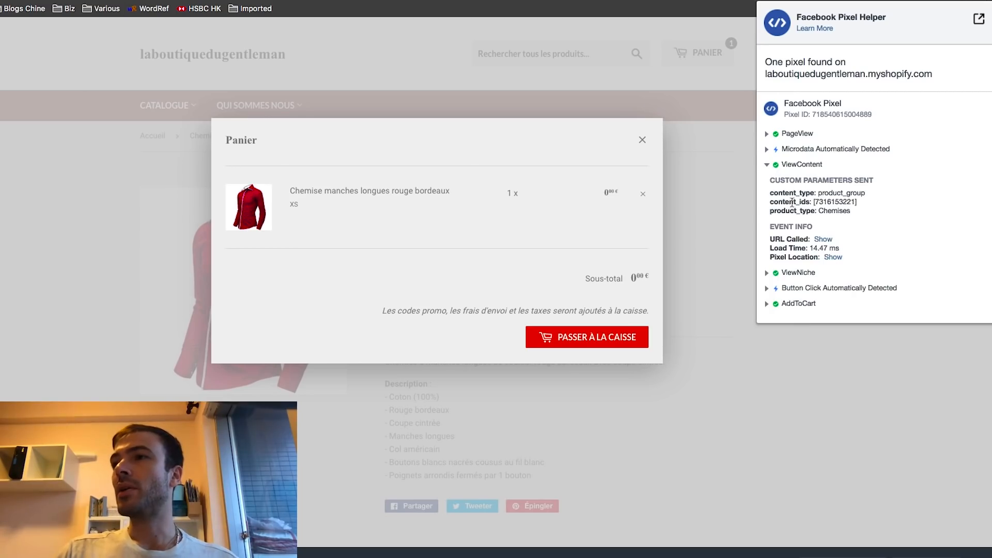
pyautogui.moveTo(855, 200); pyautogui.dragTo(848, 200)
pyautogui.rightClick(848, 201)
pyautogui.click(818, 201)
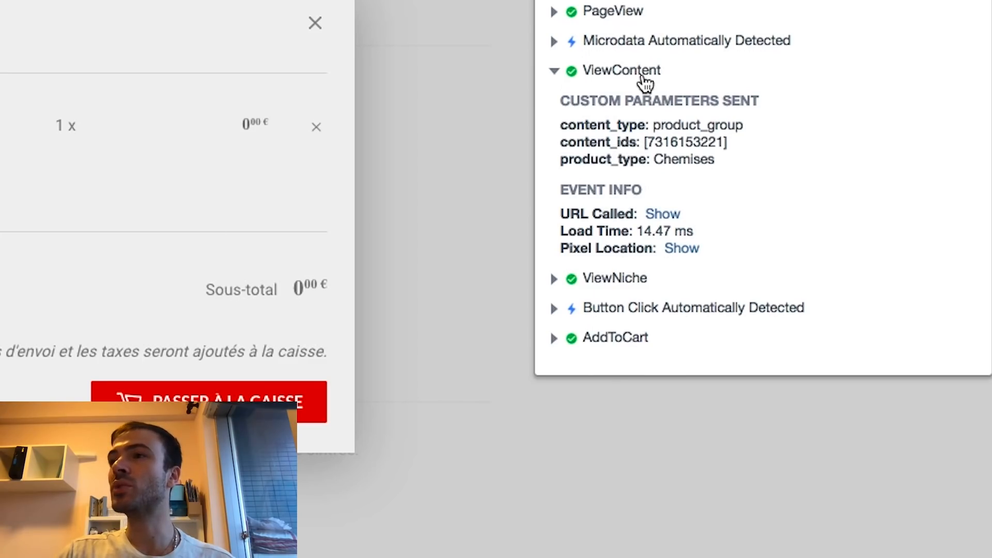
pyautogui.click(315, 24)
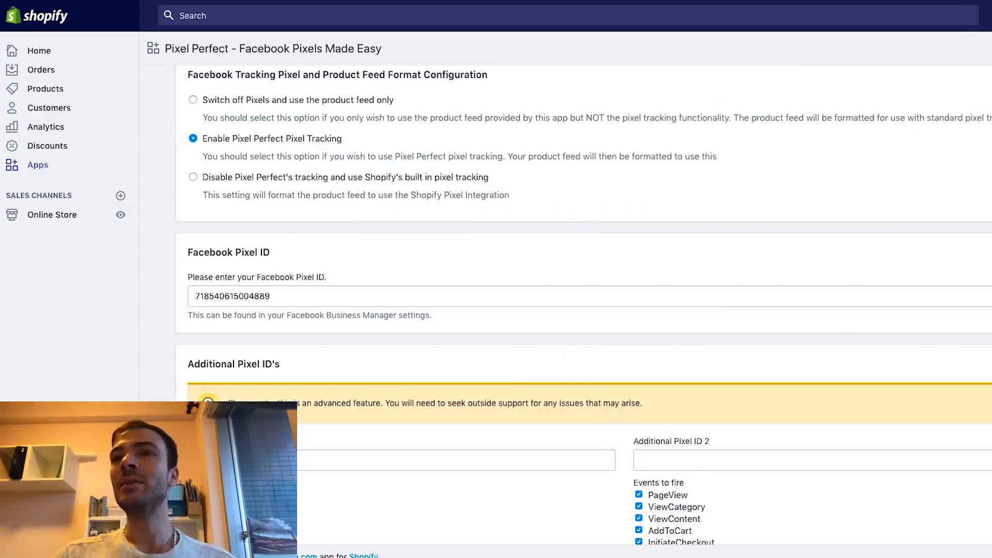
# Install the latest product feed template, version 5.4, from the Feed Settings notice
pyautogui.scroll(-5, 413, 163)
pyautogui.scroll(8, 442, 176)
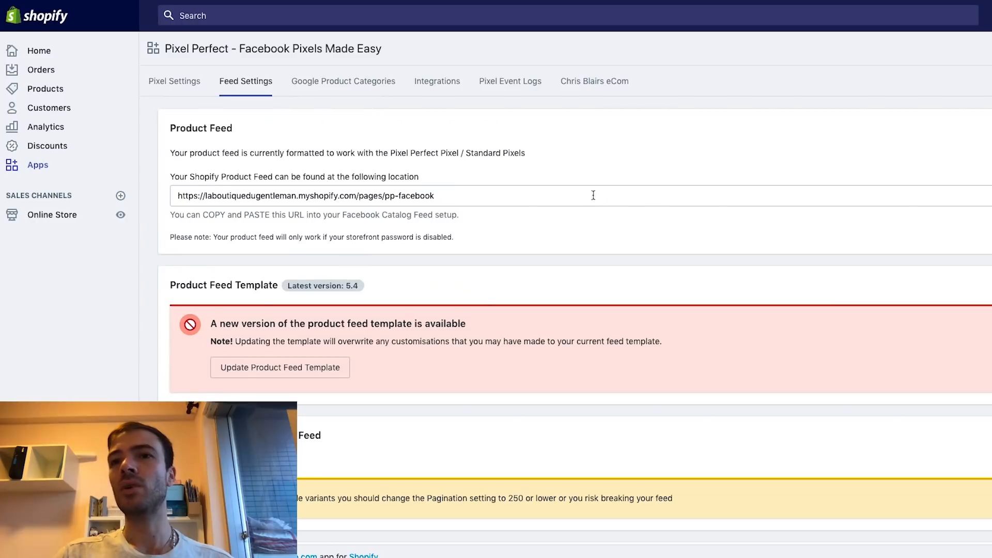
pyautogui.moveTo(210, 324); pyautogui.dragTo(636, 348)
pyautogui.click(636, 349)
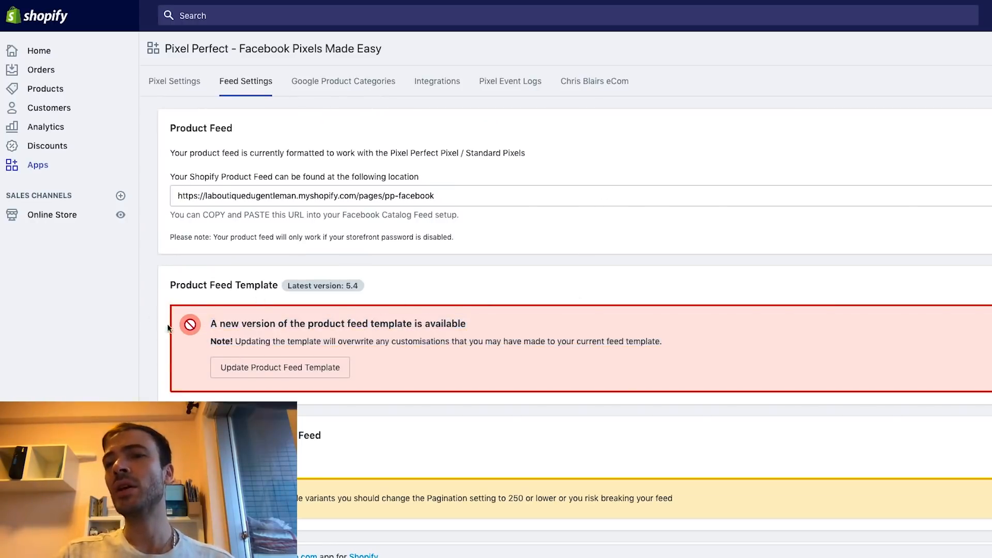
pyautogui.click(284, 368)
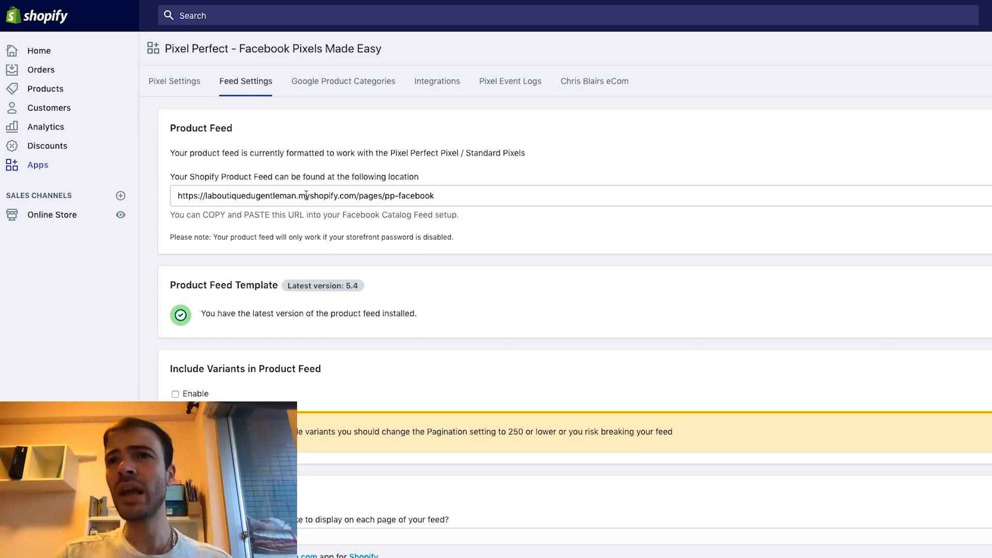
pyautogui.scroll(-3, 265, 230)
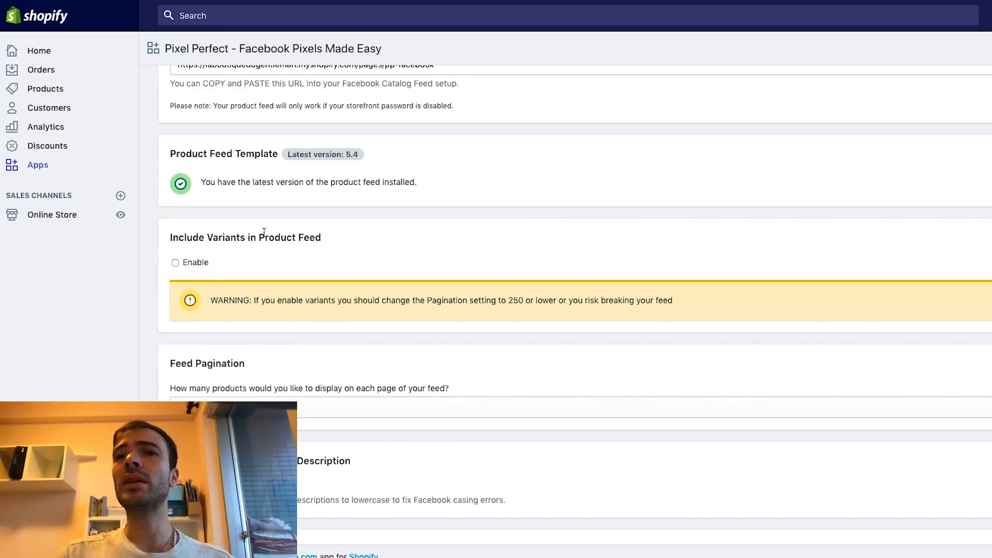
pyautogui.click(175, 264)
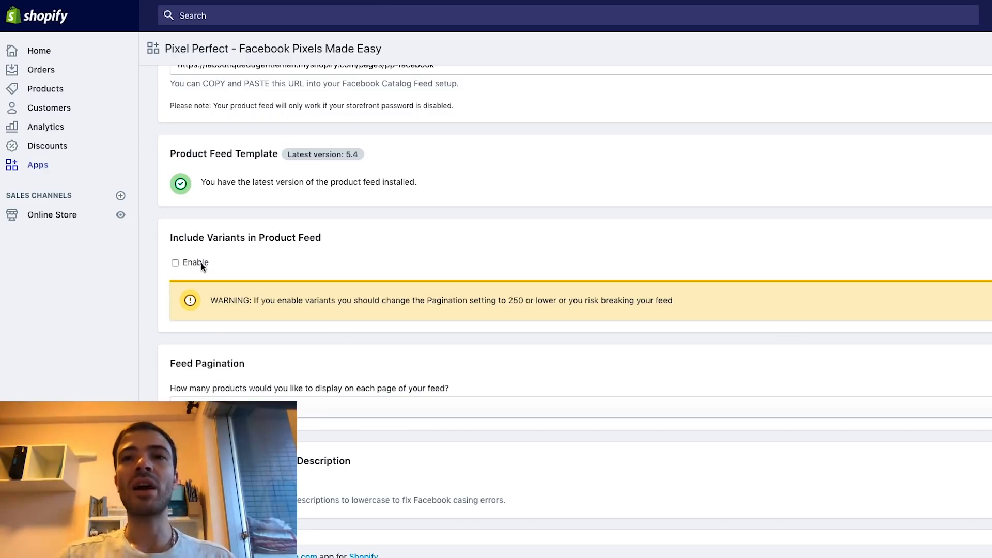
pyautogui.click(175, 262)
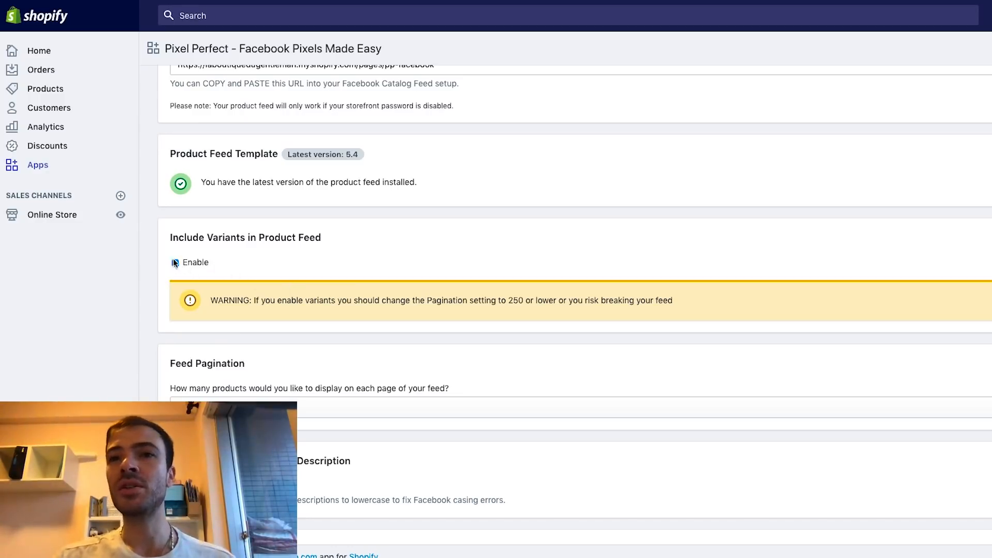
pyautogui.scroll(-2, 307, 263)
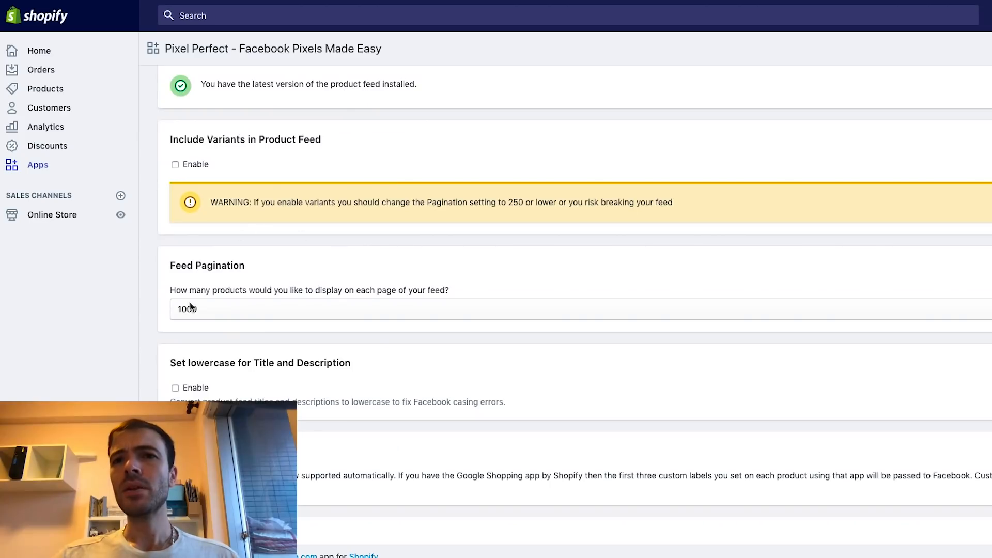
pyautogui.scroll(-1, 197, 271)
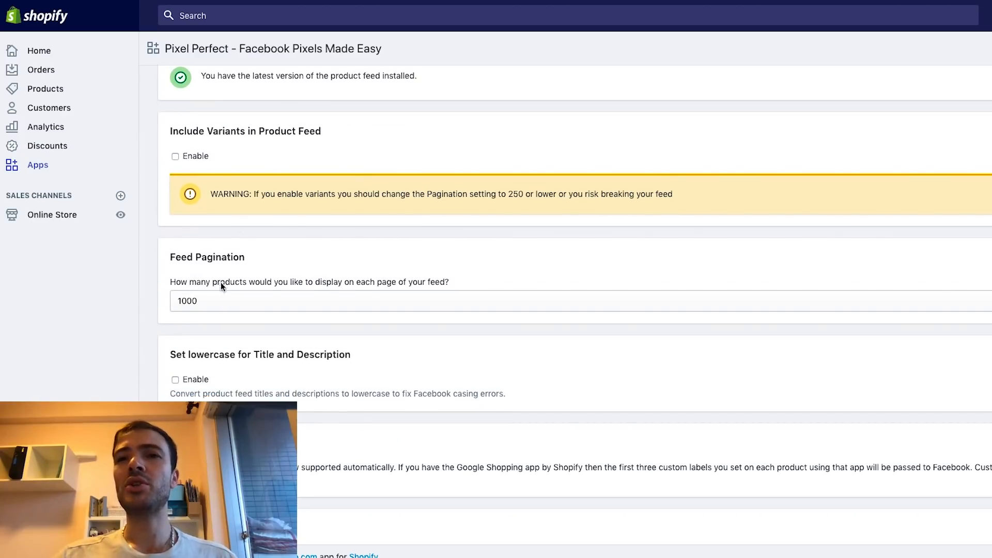
pyautogui.scroll(-2, 221, 282)
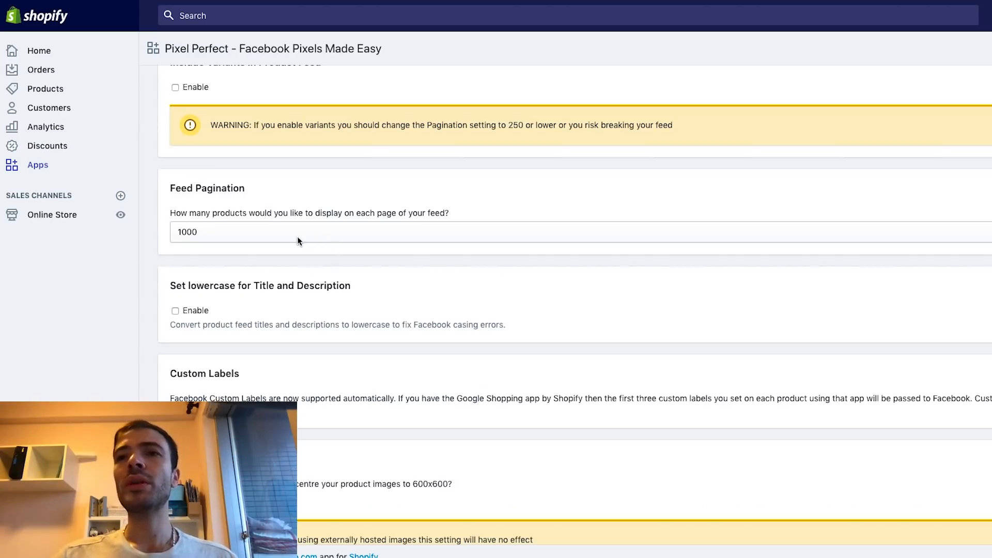
pyautogui.click(349, 236)
pyautogui.click(348, 235)
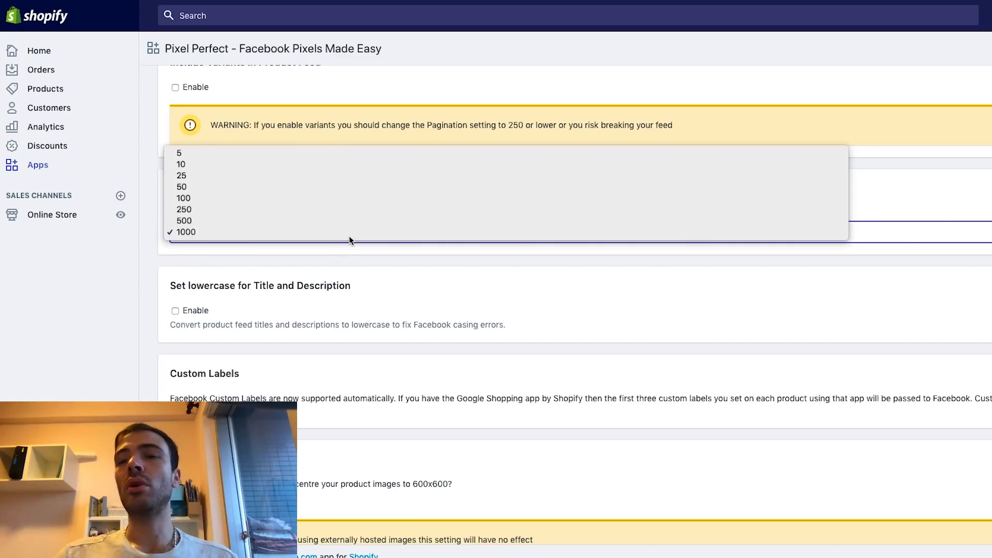
pyautogui.scroll(-1, 349, 235)
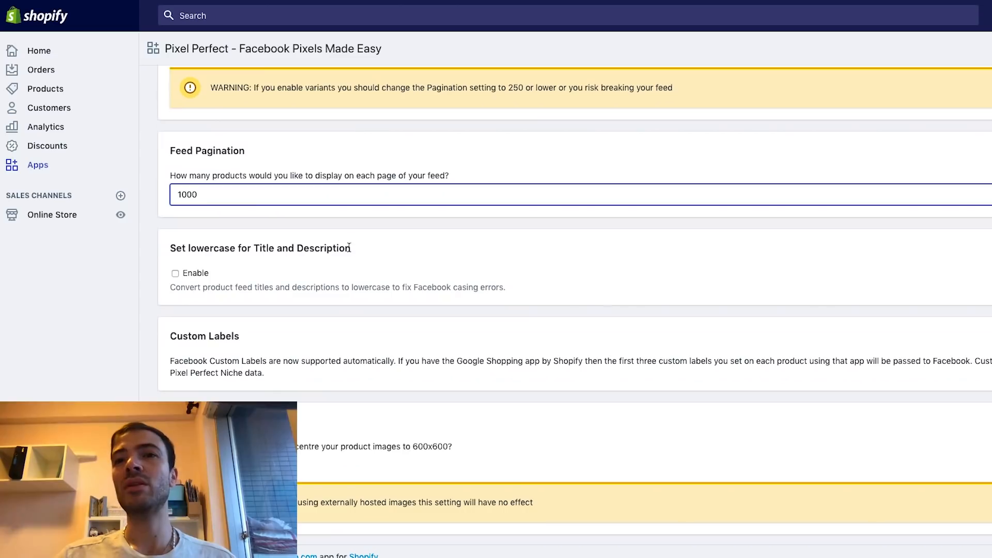
pyautogui.moveTo(178, 250); pyautogui.dragTo(351, 250)
pyautogui.click(351, 250)
pyautogui.scroll(-2, 351, 251)
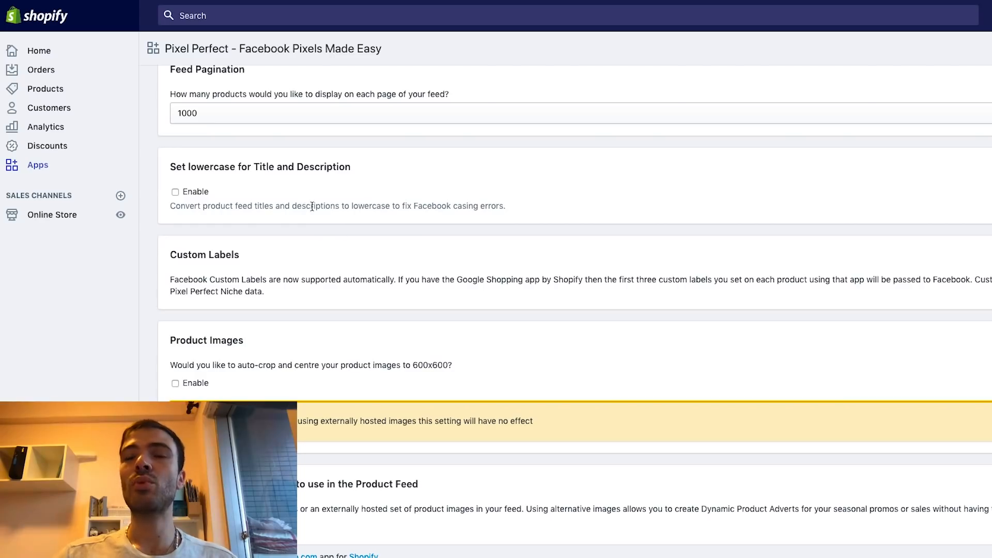
pyautogui.moveTo(186, 161); pyautogui.dragTo(233, 162)
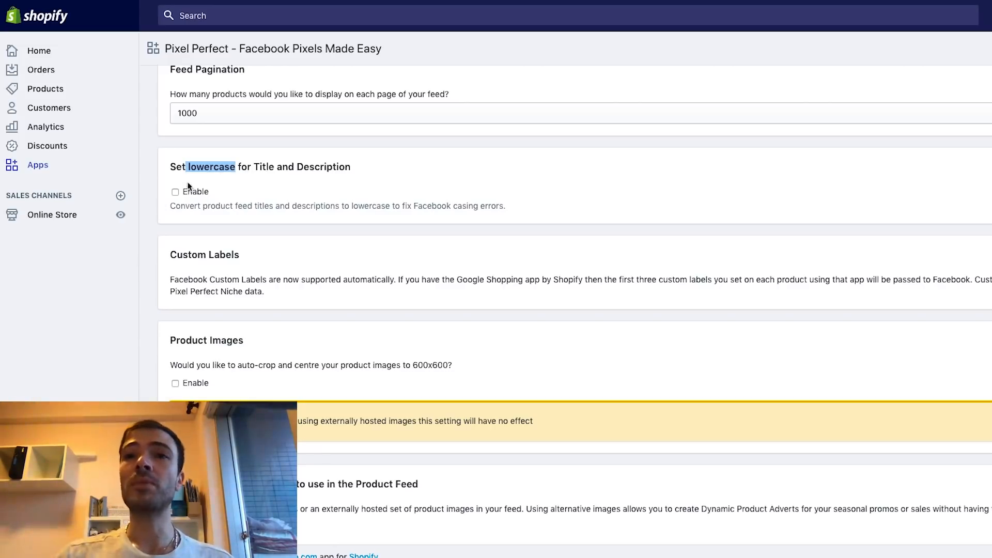
pyautogui.click(180, 193)
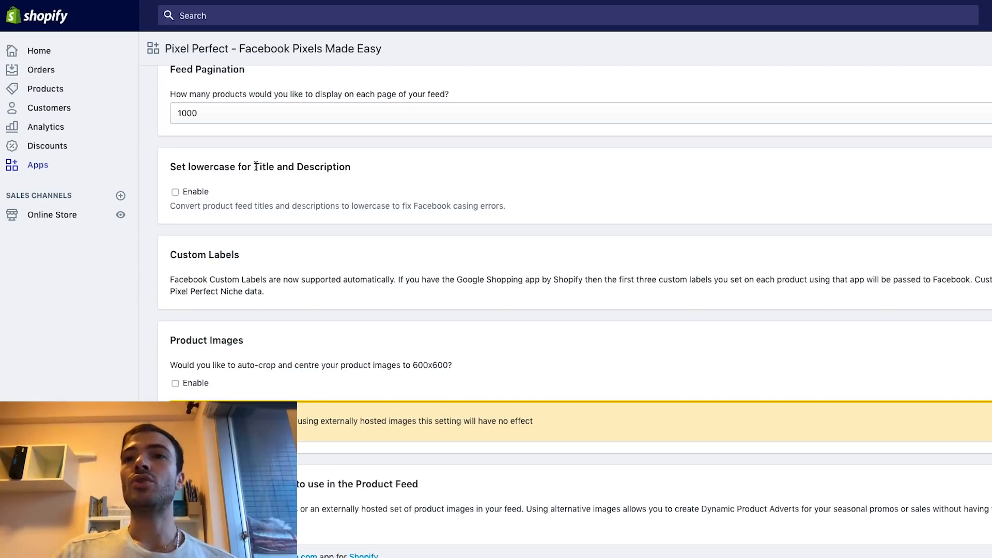
pyautogui.moveTo(254, 167); pyautogui.dragTo(261, 168)
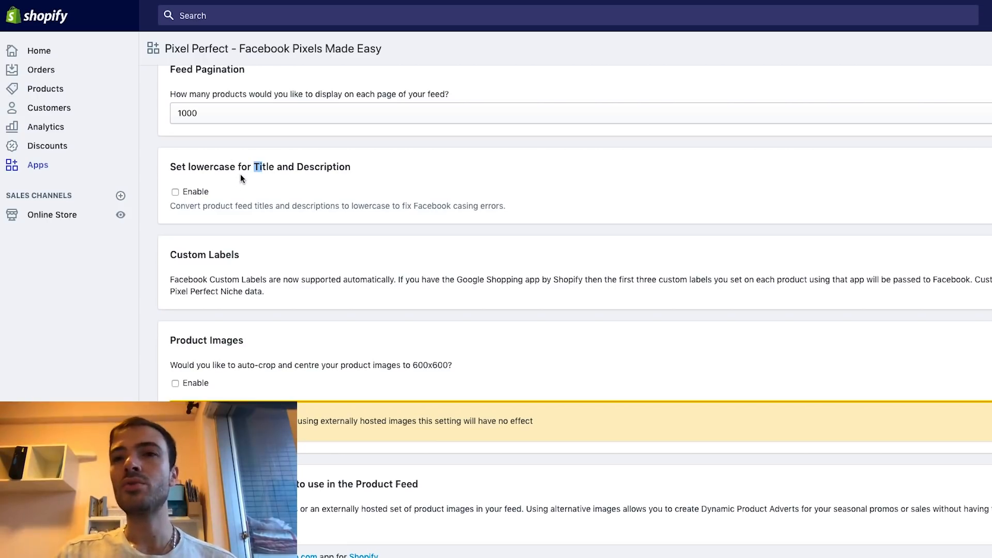
# Scroll Feed Settings down to the Product Images and Product Feed Collection sections
pyautogui.scroll(-3, 244, 191)
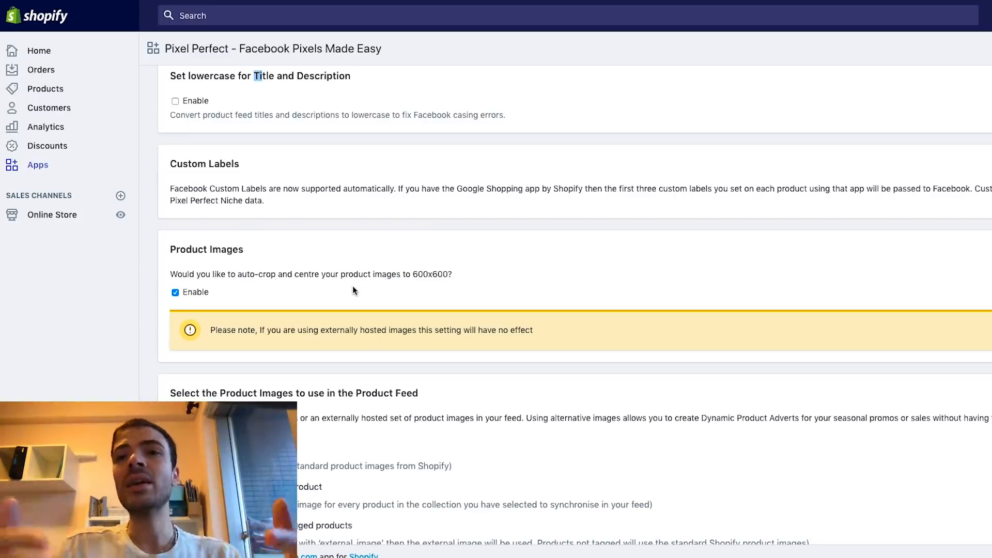
pyautogui.scroll(-5, 353, 290)
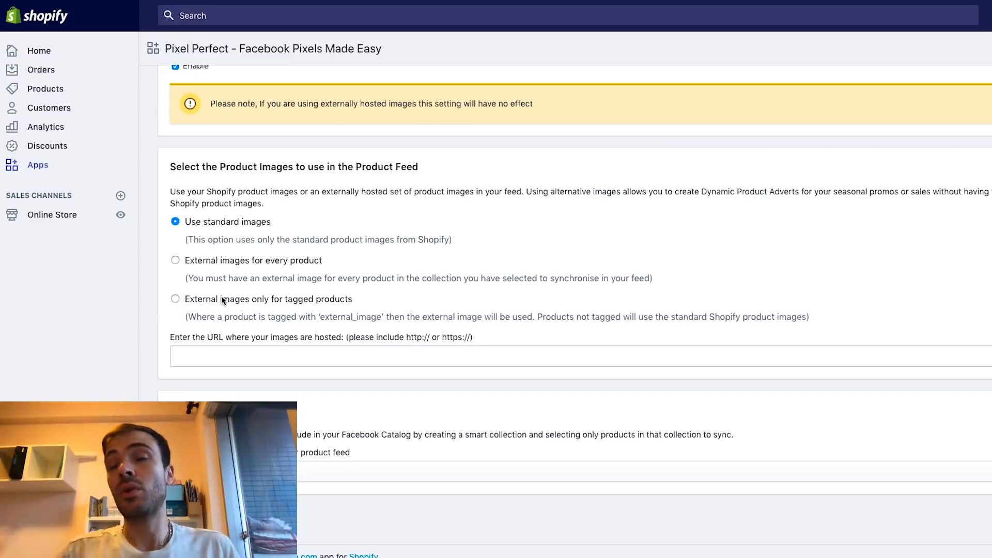
pyautogui.scroll(-2, 212, 174)
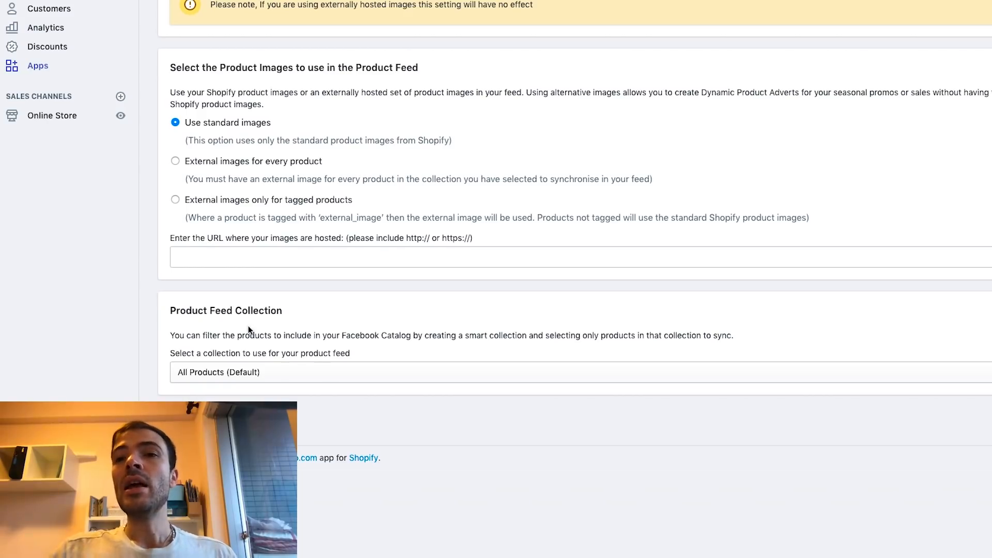
# Leave the feed collection on All Products (Default) and save the feed settings successfully
pyautogui.click(531, 370)
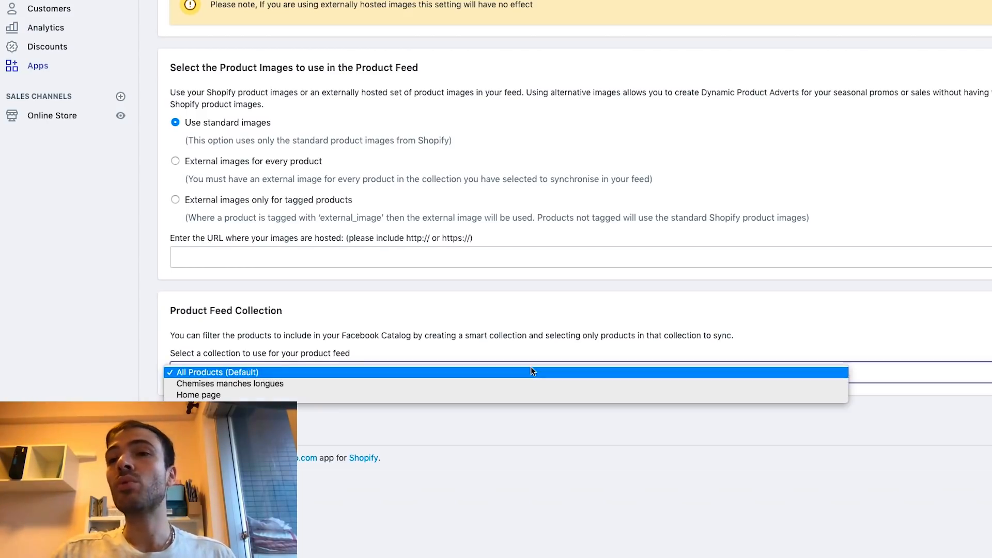
pyautogui.click(485, 370)
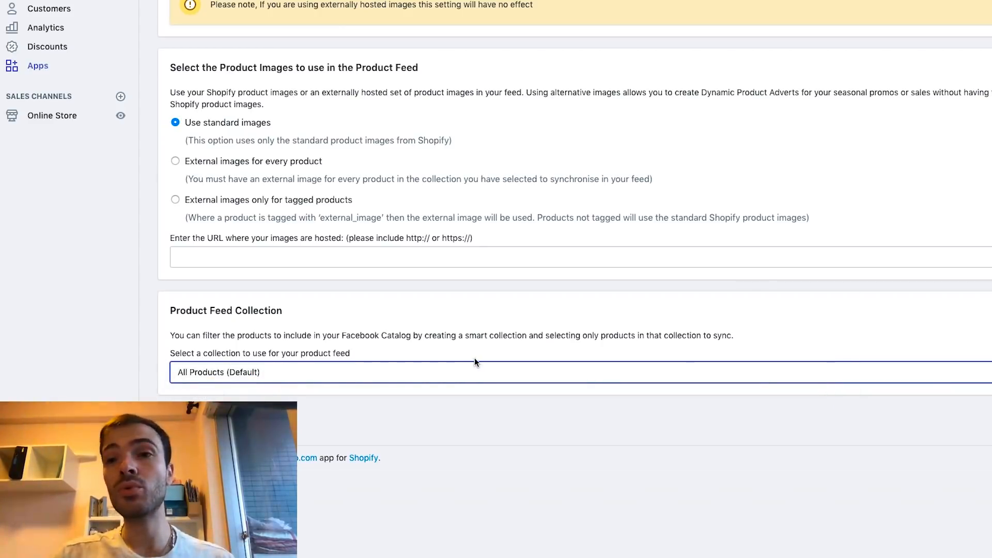
pyautogui.click(466, 371)
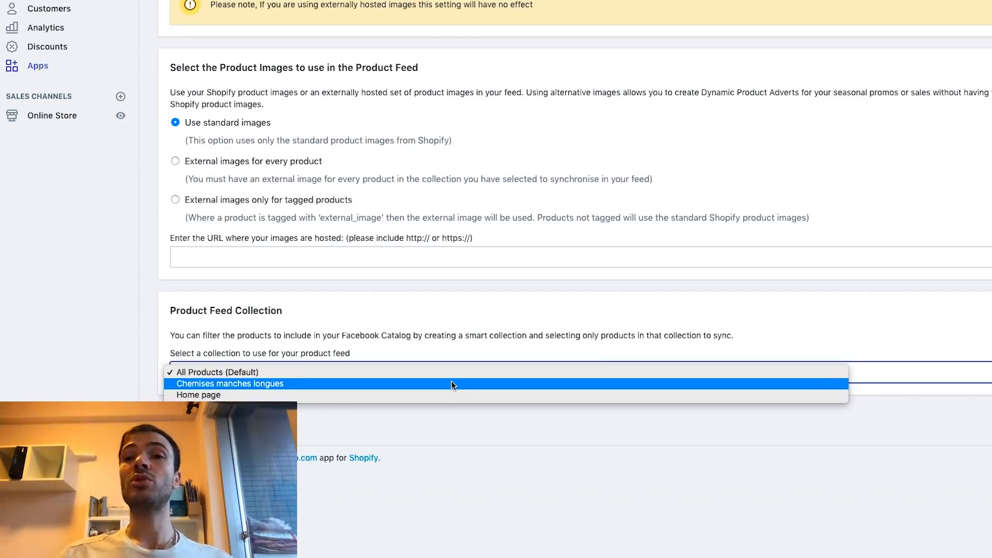
pyautogui.click(485, 324)
pyautogui.scroll(8, 444, 227)
pyautogui.scroll(-8, 444, 227)
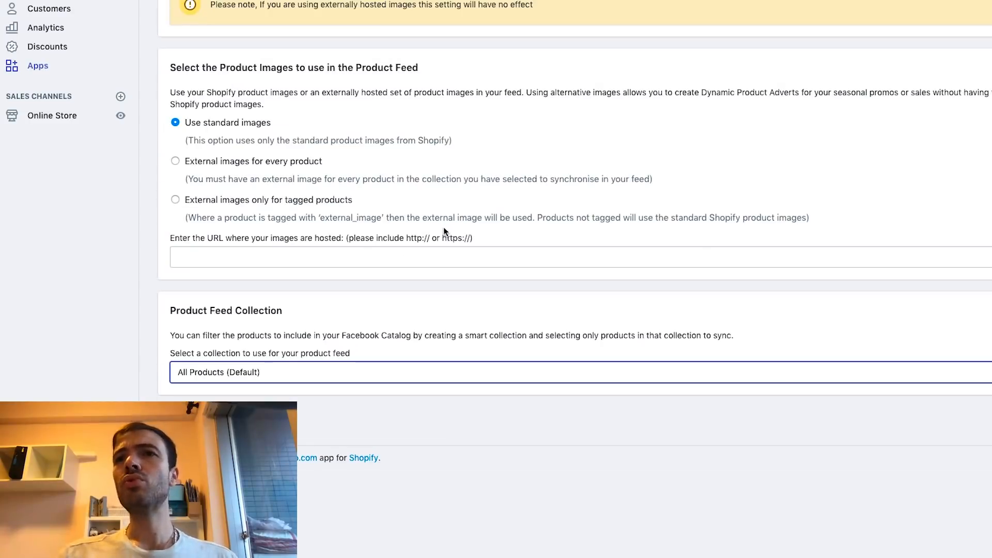
pyautogui.click(387, 293)
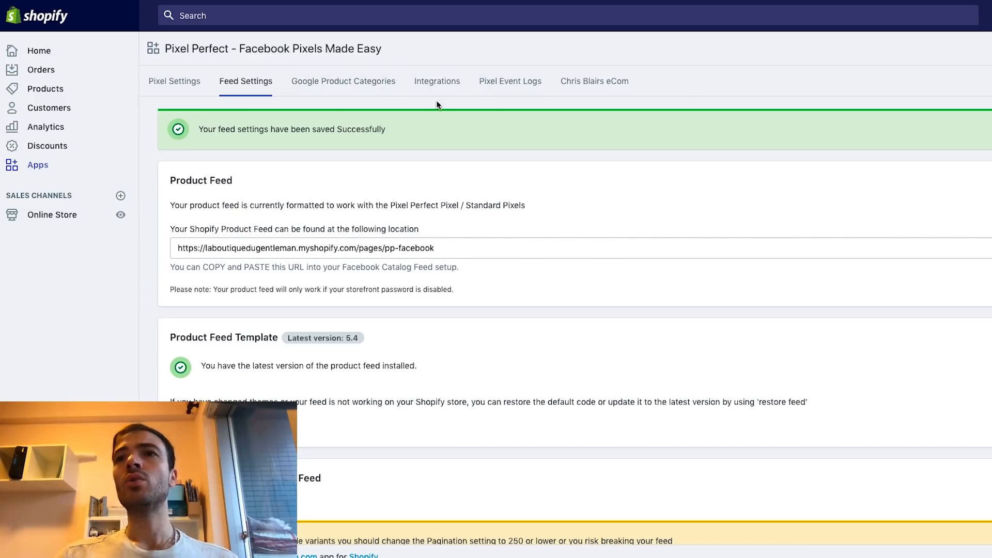
# Go to Google Product Categories and open the category picker for Chemises manches longues
pyautogui.click(350, 80)
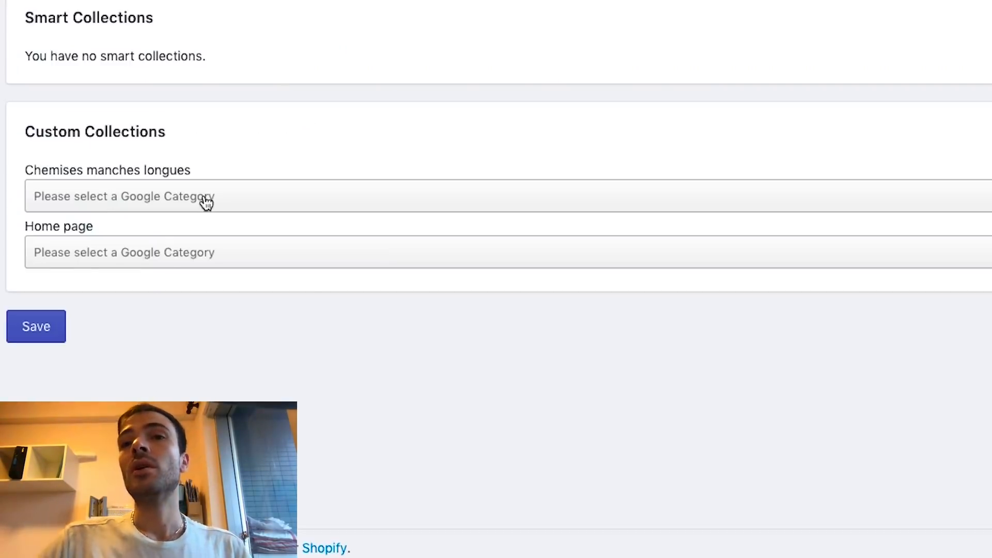
pyautogui.click(206, 201)
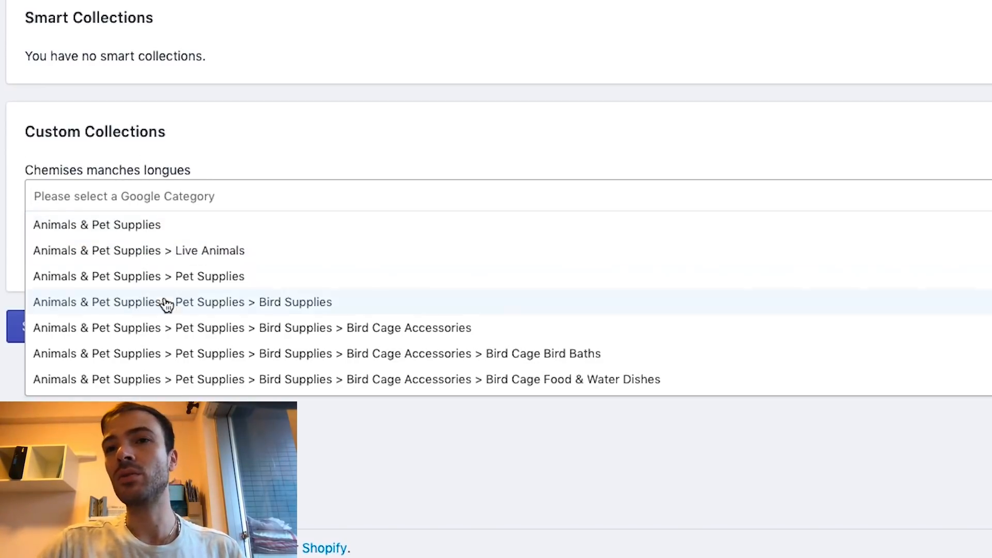
# Search 'shirt' and assign Shirts & Tops to the Chemises manches longues collection
pyautogui.scroll(-3, 271, 294)
pyautogui.scroll(-20, 270, 293)
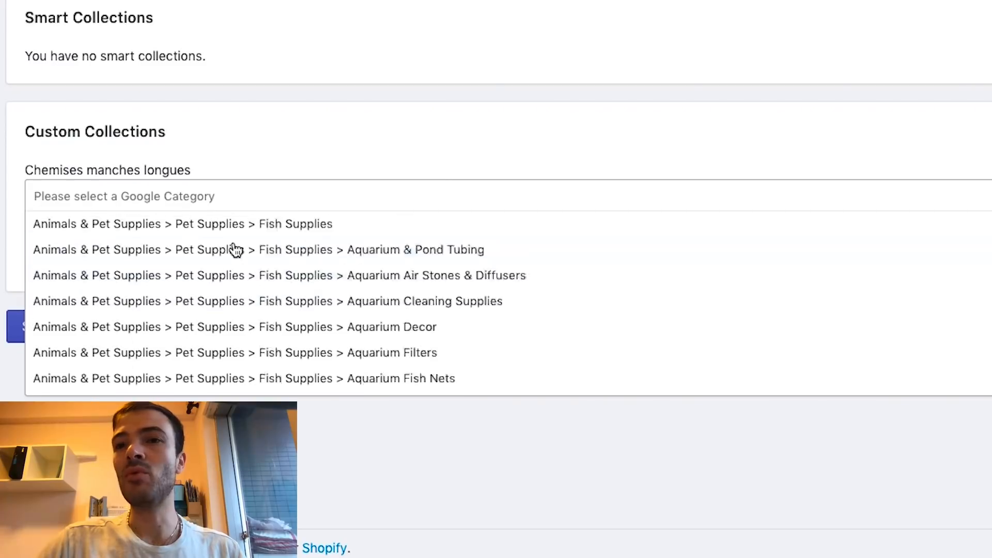
pyautogui.scroll(-5, 309, 271)
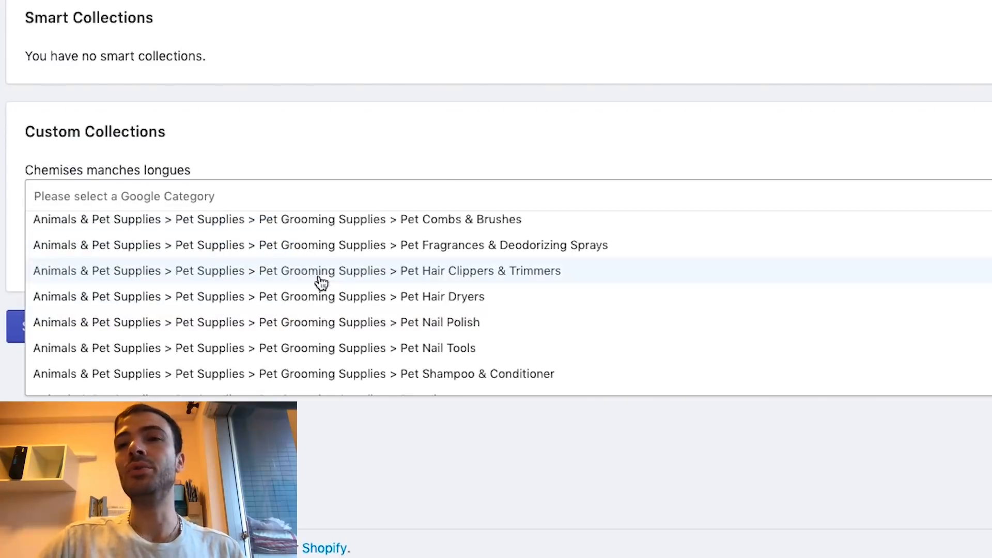
pyautogui.scroll(-4, 620, 305)
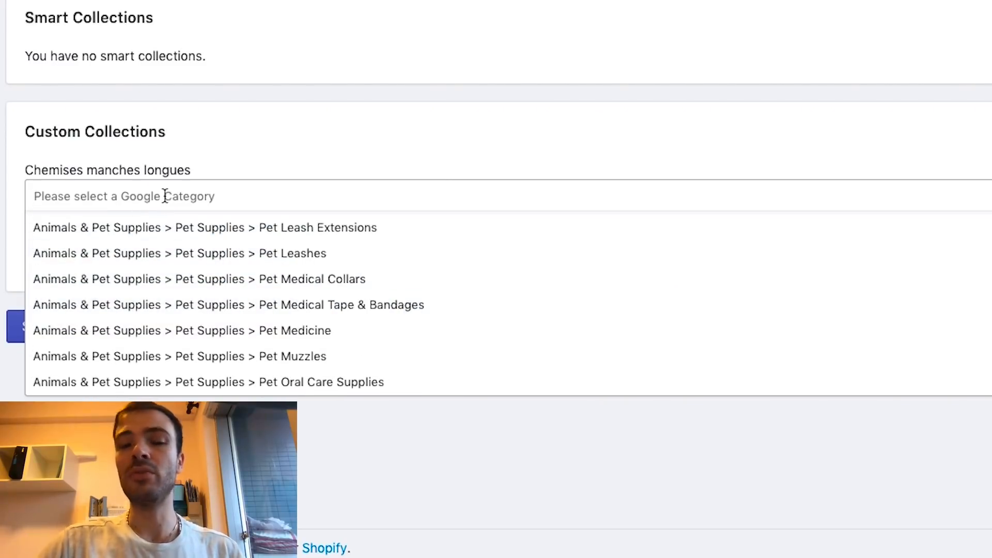
pyautogui.write('ch')
pyautogui.press('BackSpace')
pyautogui.press('BackSpace')
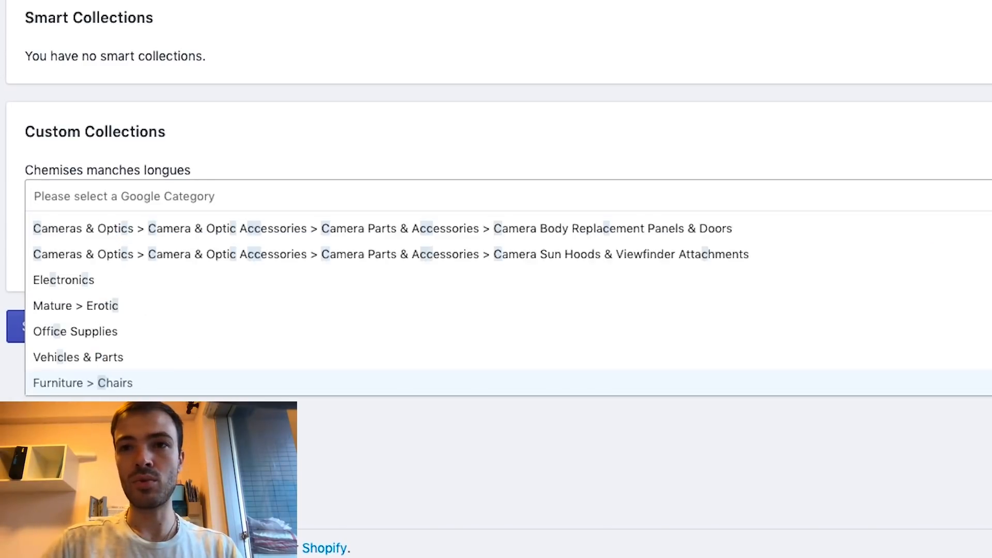
pyautogui.write('shirt')
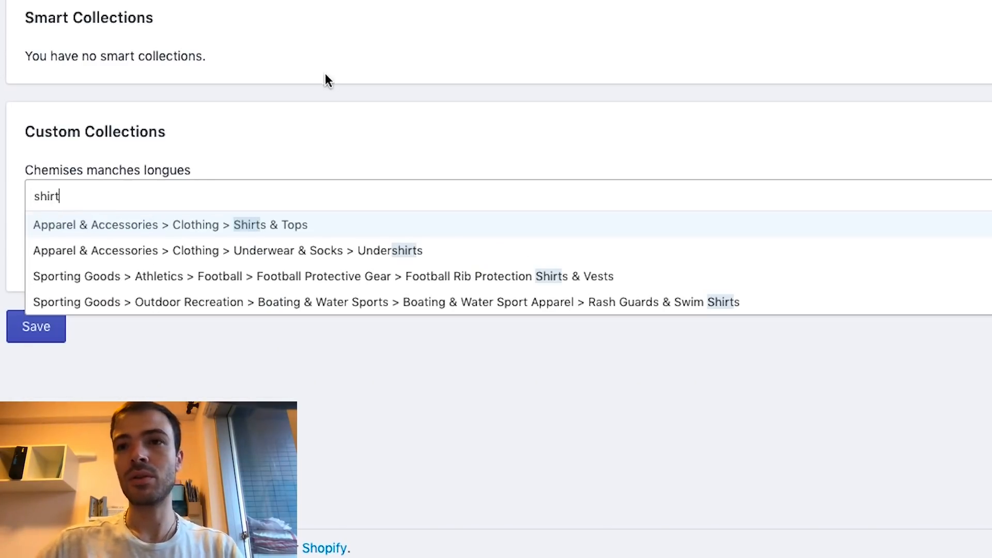
pyautogui.click(281, 228)
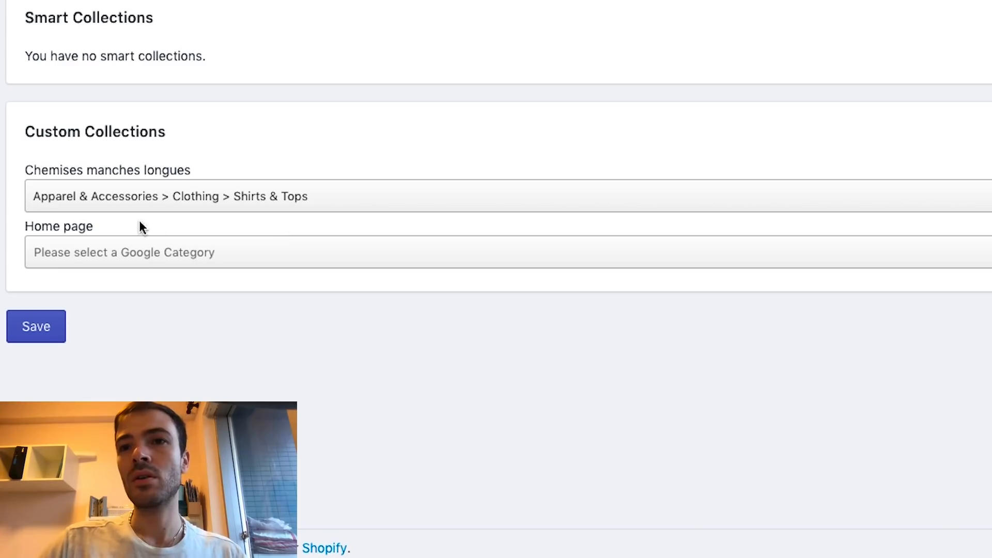
# Assign Apparel & Accessories > Clothing to the Home page collection and save the categories
pyautogui.click(190, 257)
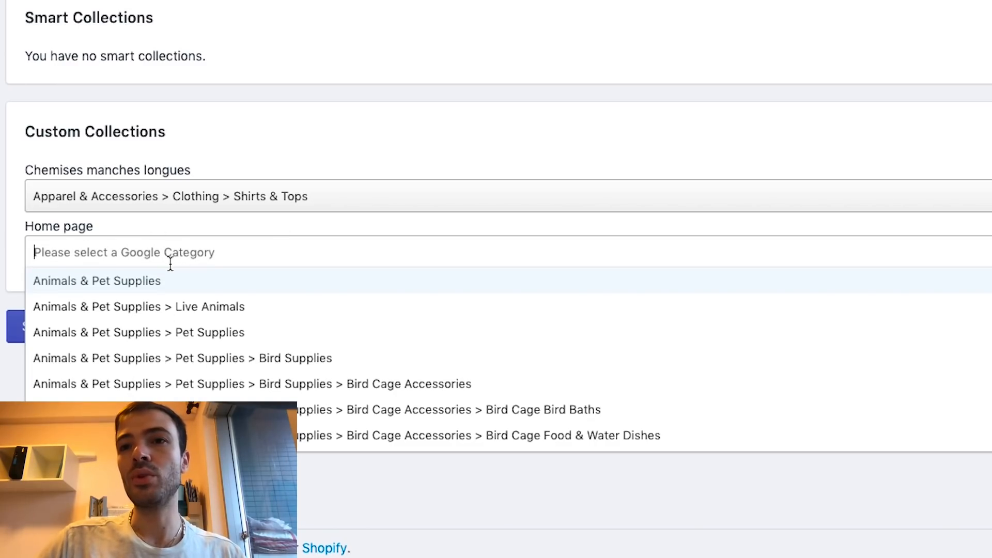
pyautogui.write('clothes')
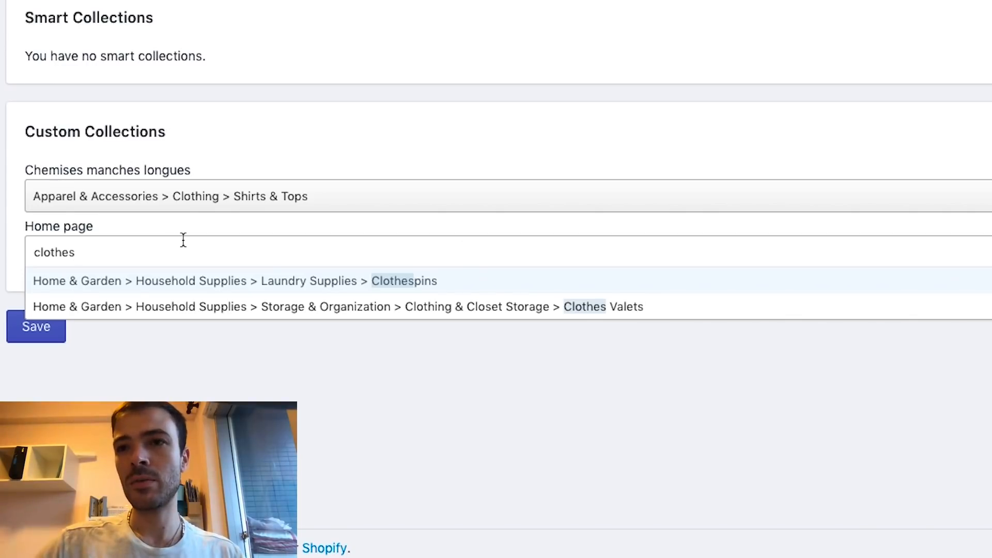
pyautogui.press('BackSpace')
pyautogui.press('BackSpace')
pyautogui.press('BackSpace')
pyautogui.press('BackSpace')
pyautogui.press('BackSpace')
pyautogui.press('BackSpace')
pyautogui.press('BackSpace')
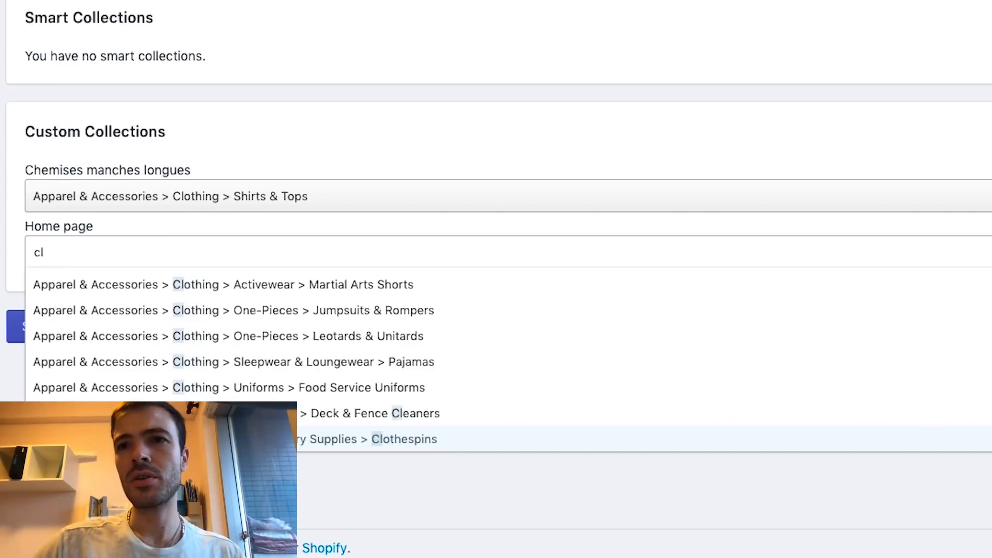
pyautogui.write('fashion')
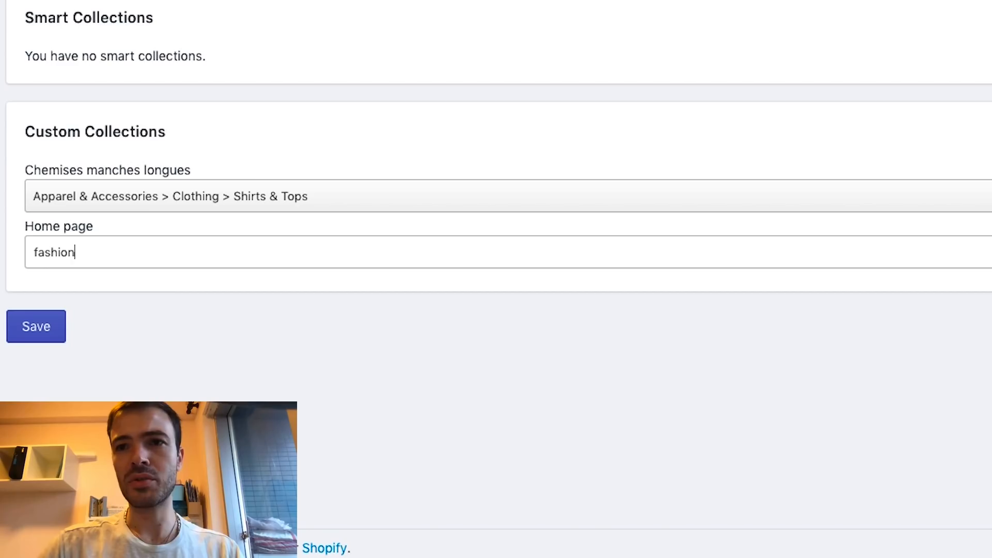
pyautogui.press('BackSpace')
pyautogui.press('BackSpace')
pyautogui.press('BackSpace')
pyautogui.press('BackSpace')
pyautogui.press('BackSpace')
pyautogui.press('BackSpace')
pyautogui.press('BackSpace')
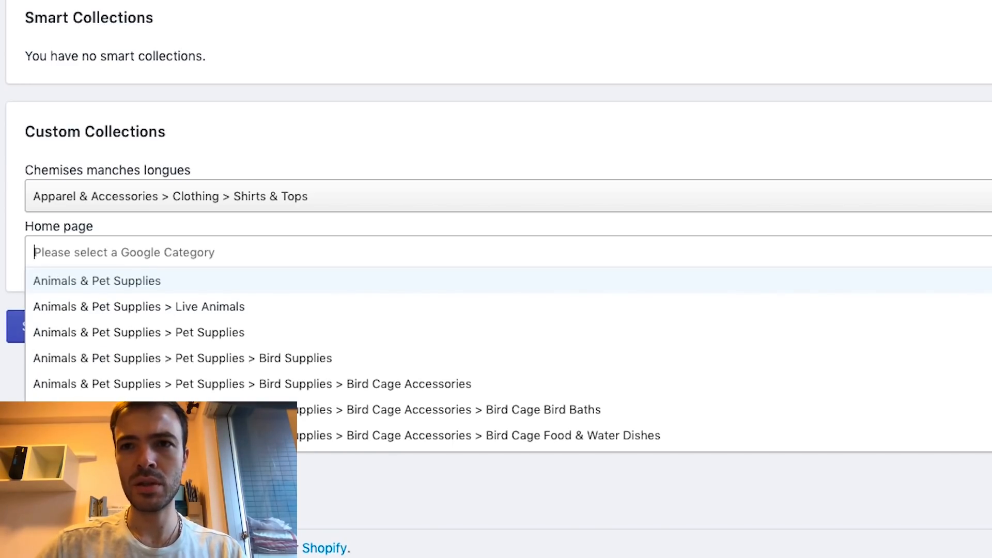
pyautogui.write('clotyhi')
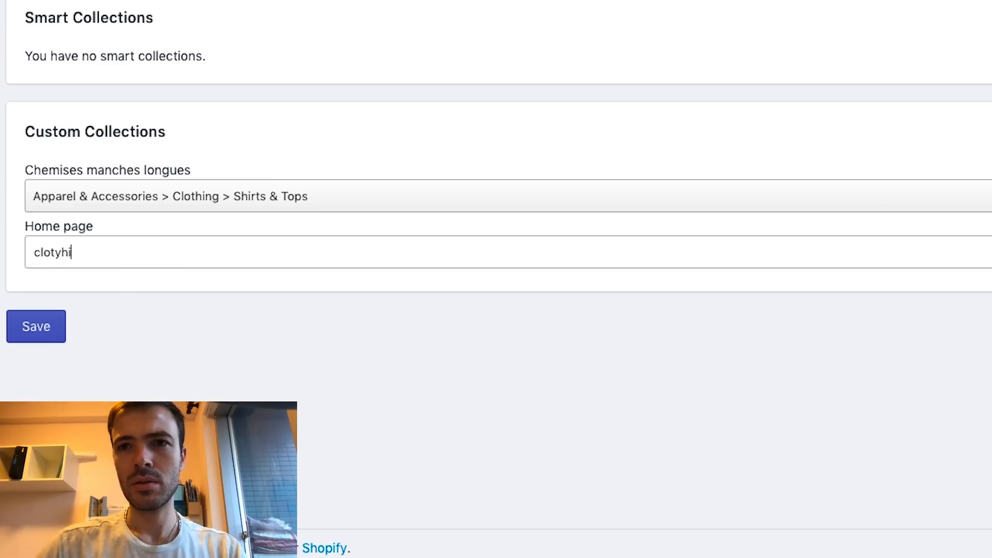
pyautogui.press('BackSpace')
pyautogui.press('BackSpace')
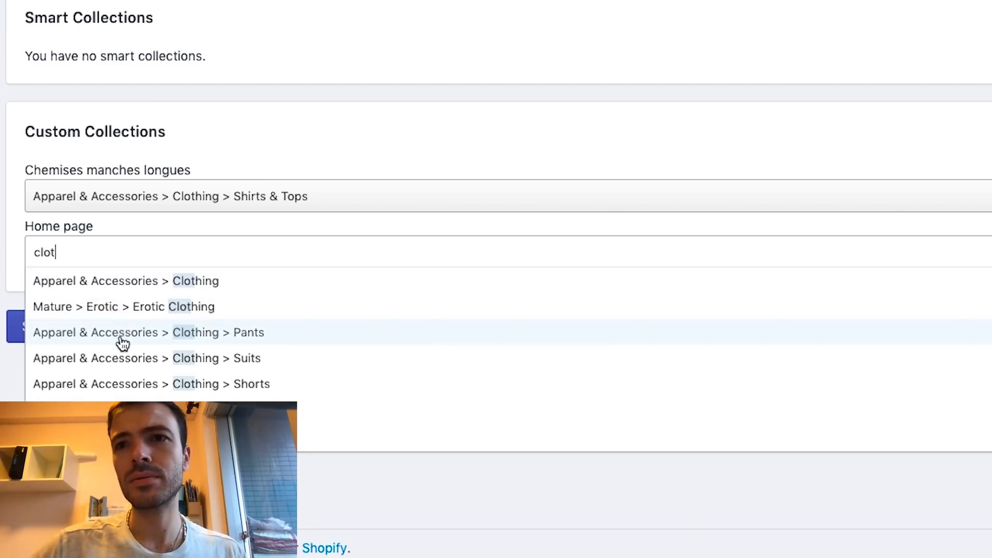
pyautogui.click(110, 283)
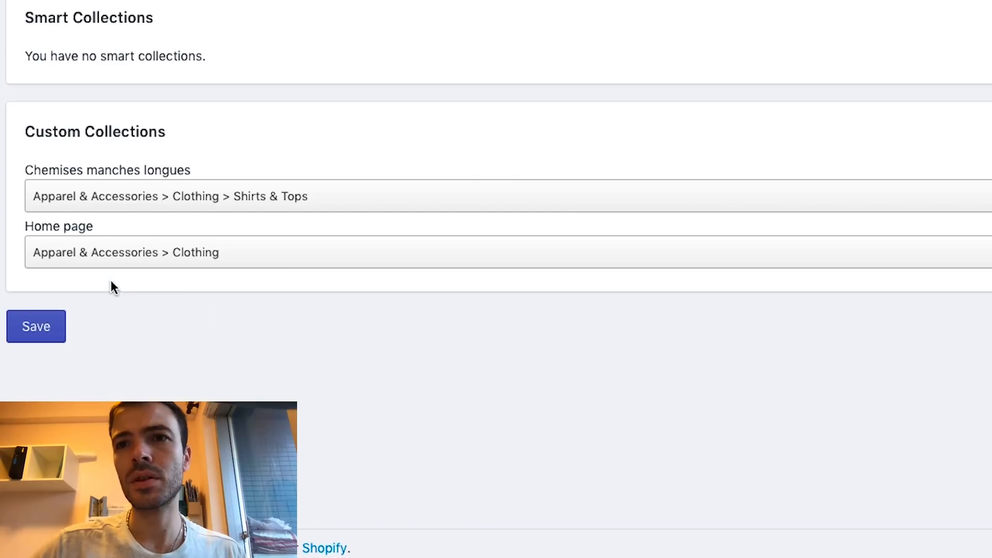
pyautogui.click(38, 327)
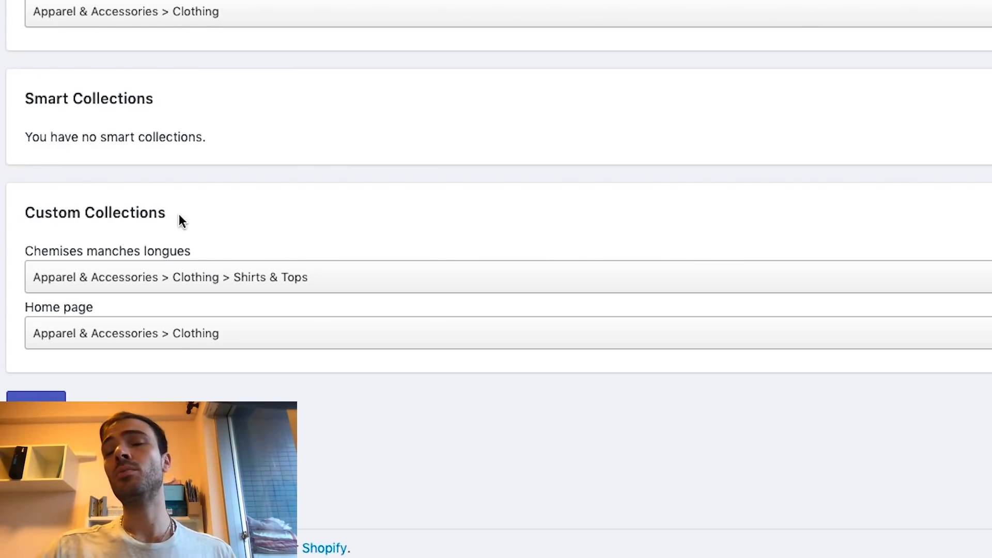
pyautogui.moveTo(179, 214); pyautogui.dragTo(136, 213)
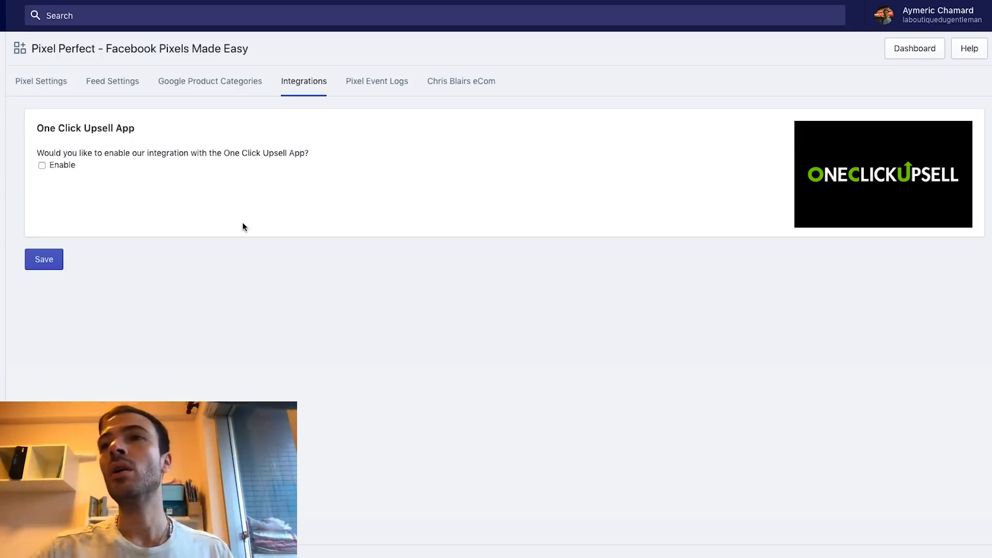
# Open the Pixel Event Logs tab, whose Most Recent Purchase Event Logs table is empty
pyautogui.click(373, 78)
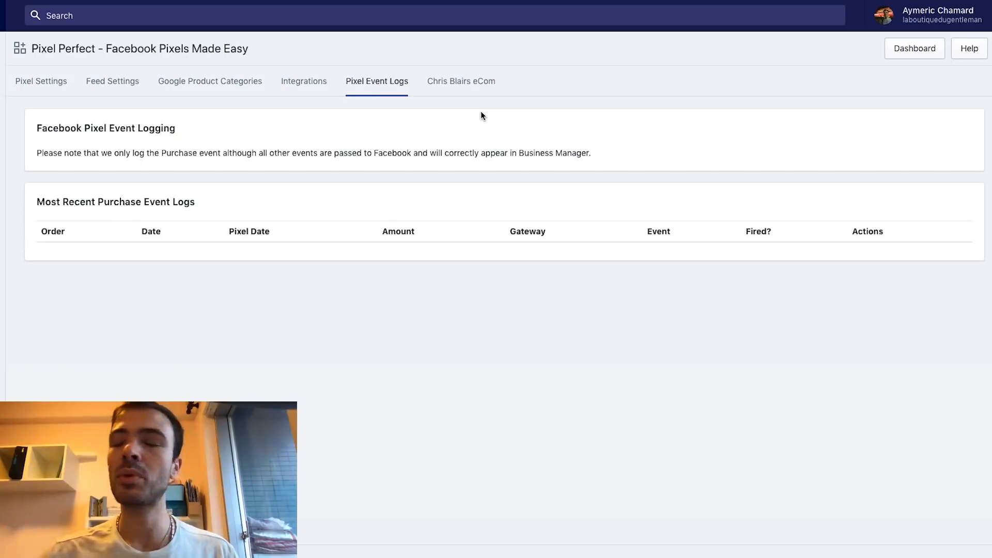
# Browse the Chris Blairs eCom training page, then return to the Feed Settings tab
pyautogui.click(478, 89)
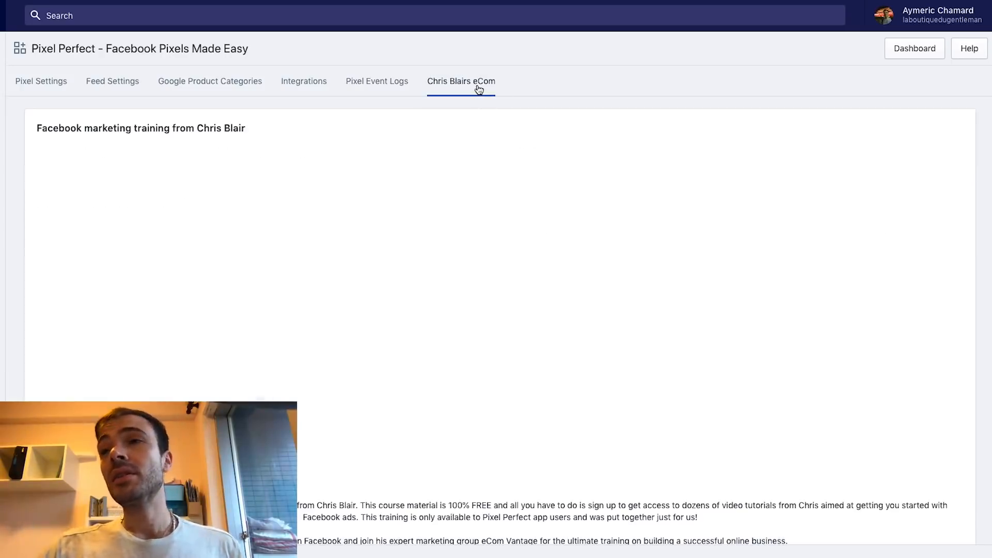
pyautogui.scroll(-1, 279, 173)
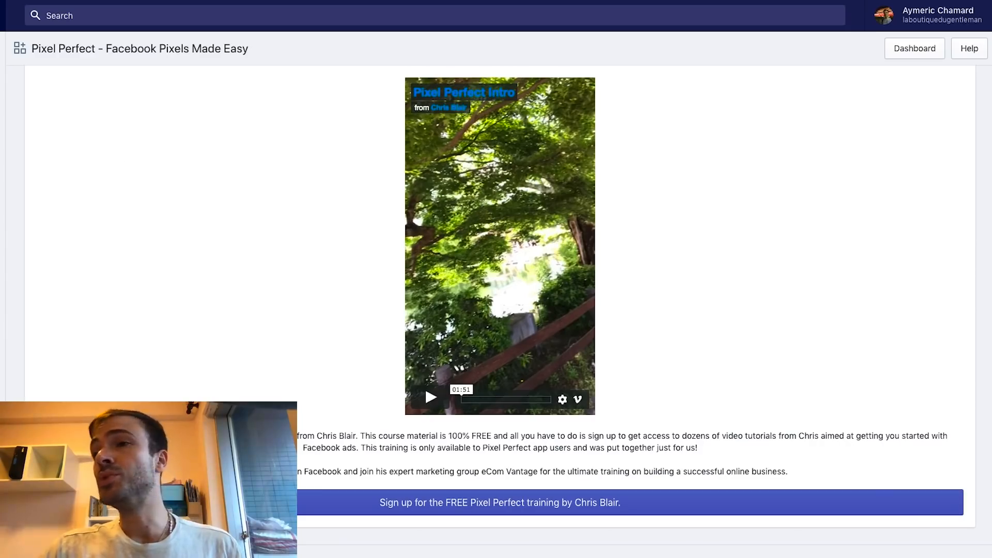
pyautogui.scroll(1, 381, 405)
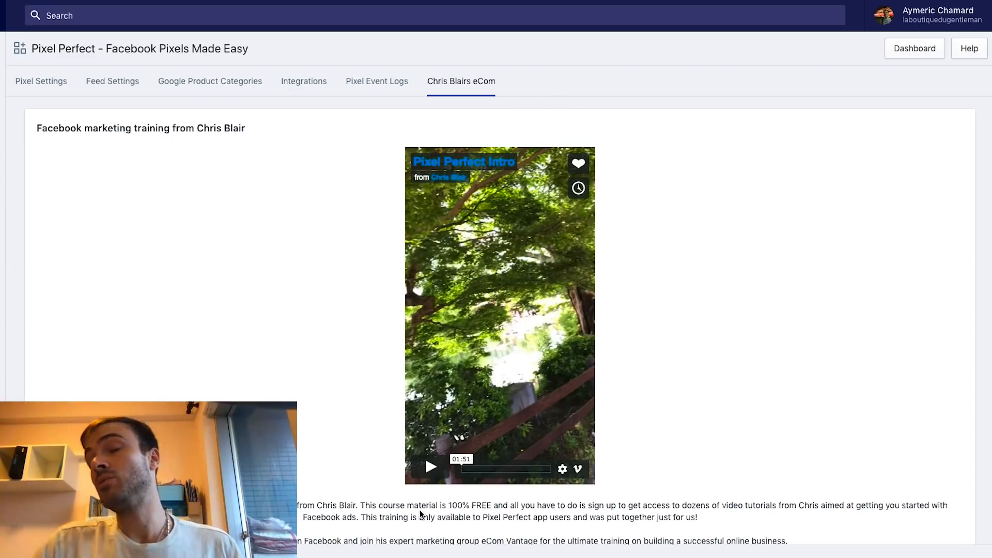
pyautogui.scroll(-1, 376, 431)
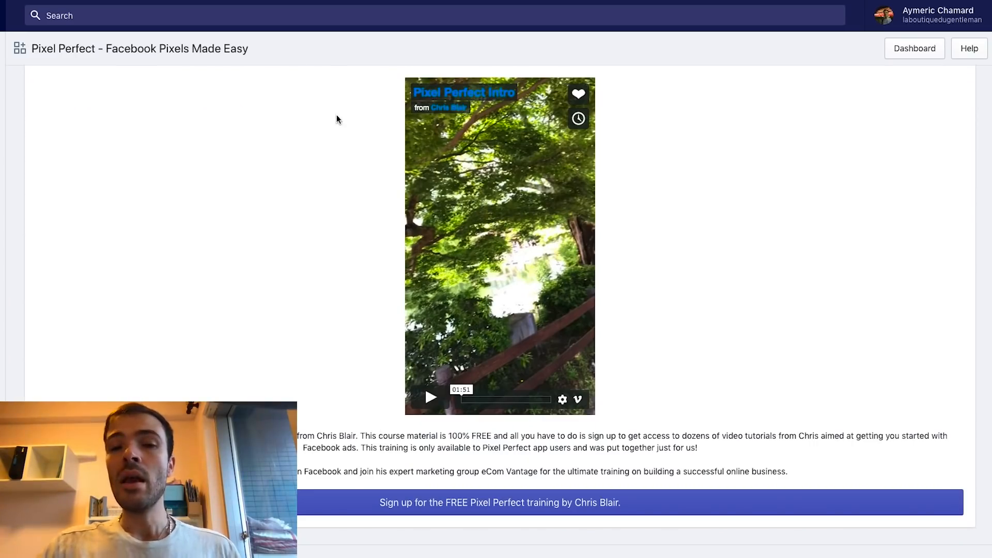
pyautogui.scroll(1, 336, 114)
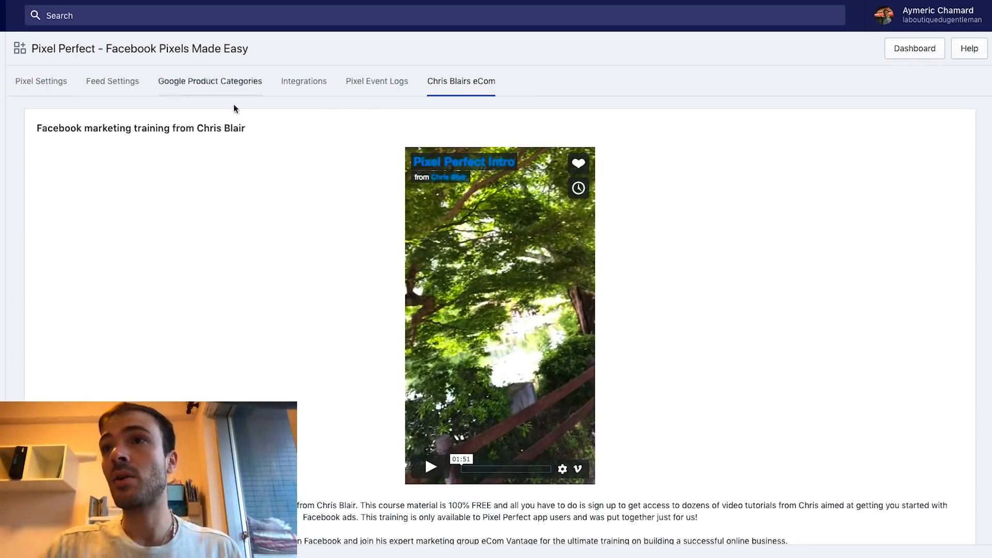
pyautogui.click(128, 84)
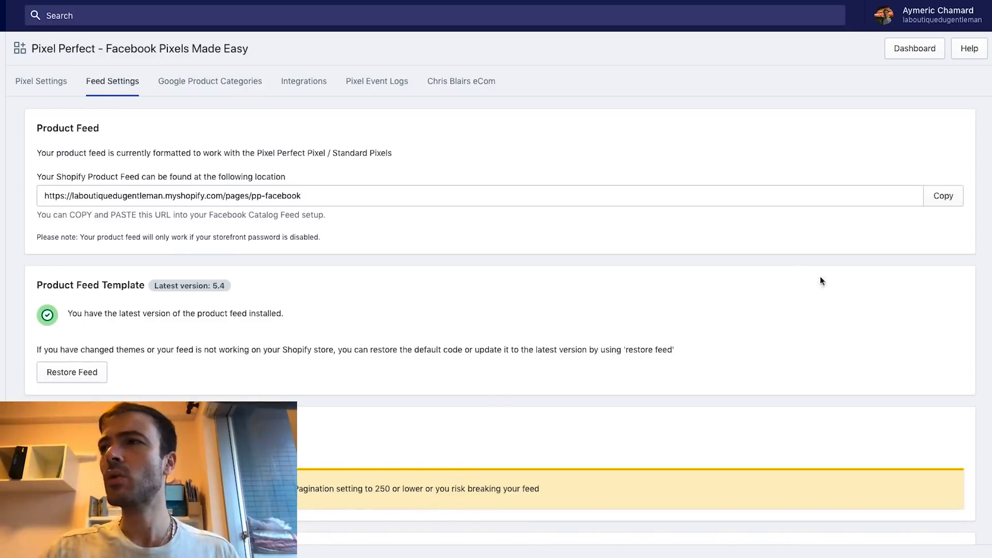
# Copy the Pixel Perfect product feed URL from Feed Settings
pyautogui.click(943, 200)
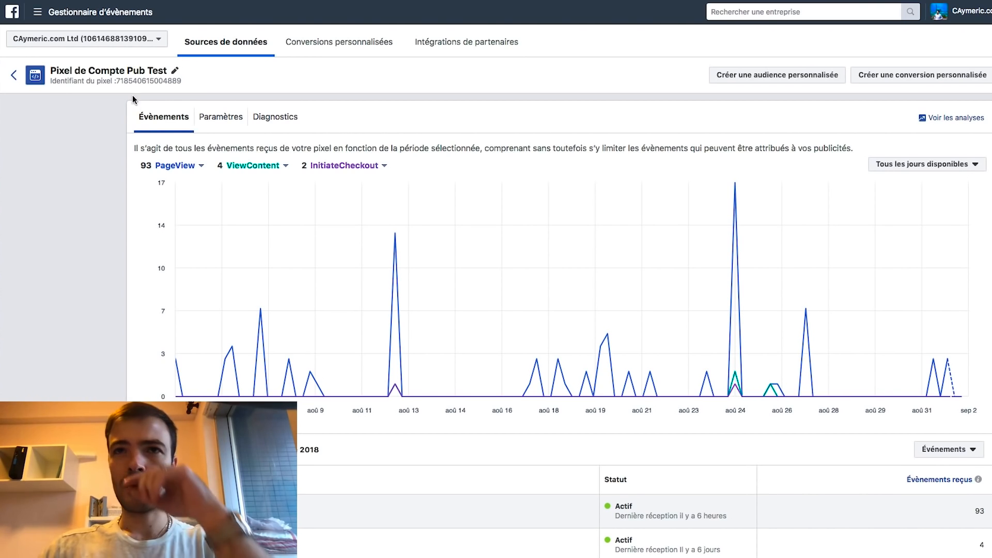
# Create a Commerce électronique catalogue named Gentlemen_FB_Catalogue from the Catalogues section
pyautogui.click(91, 11)
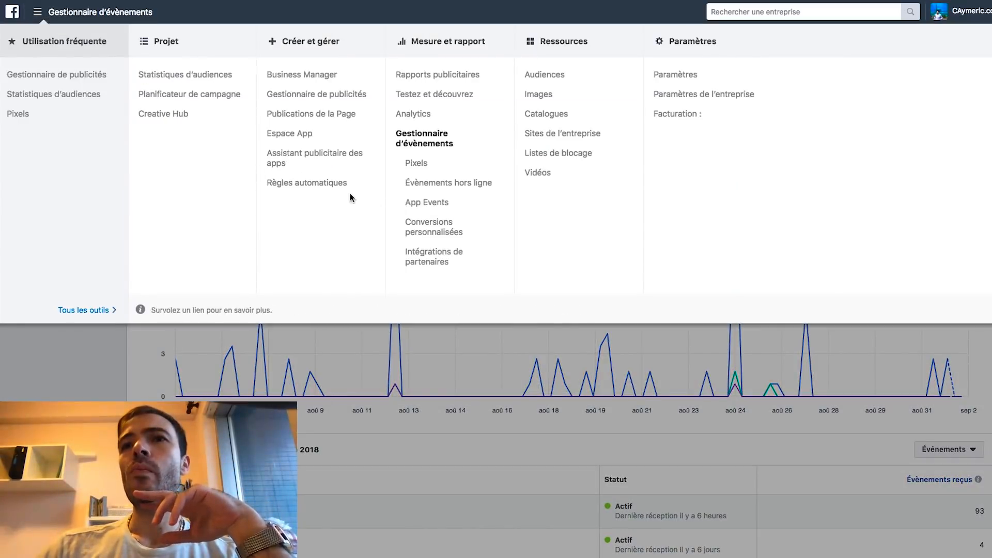
pyautogui.click(557, 118)
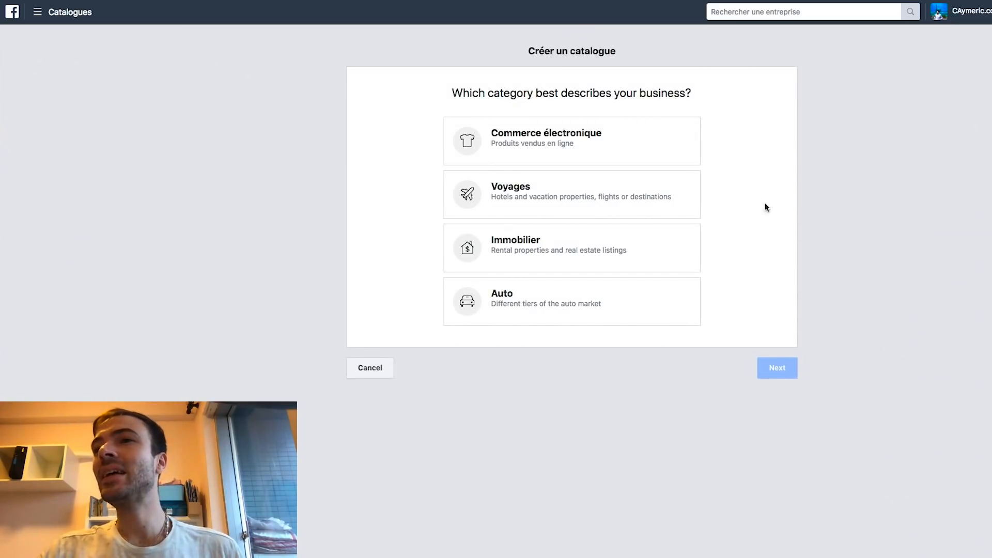
pyautogui.click(561, 140)
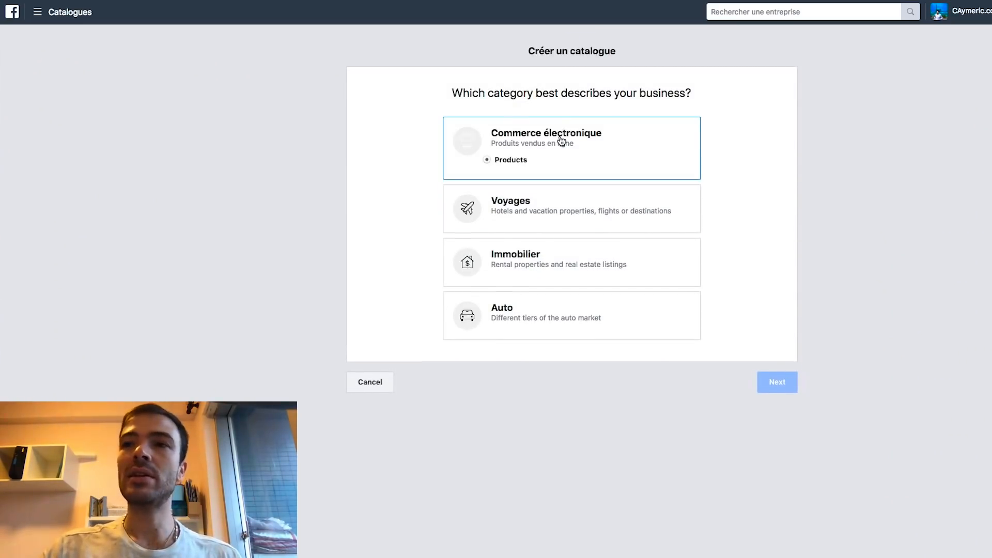
pyautogui.click(784, 373)
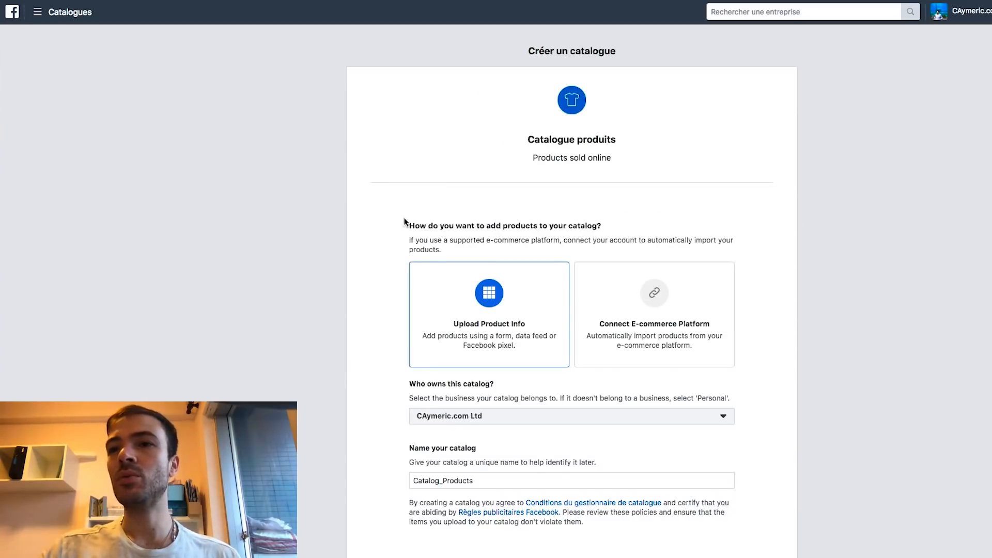
pyautogui.scroll(-3, 382, 209)
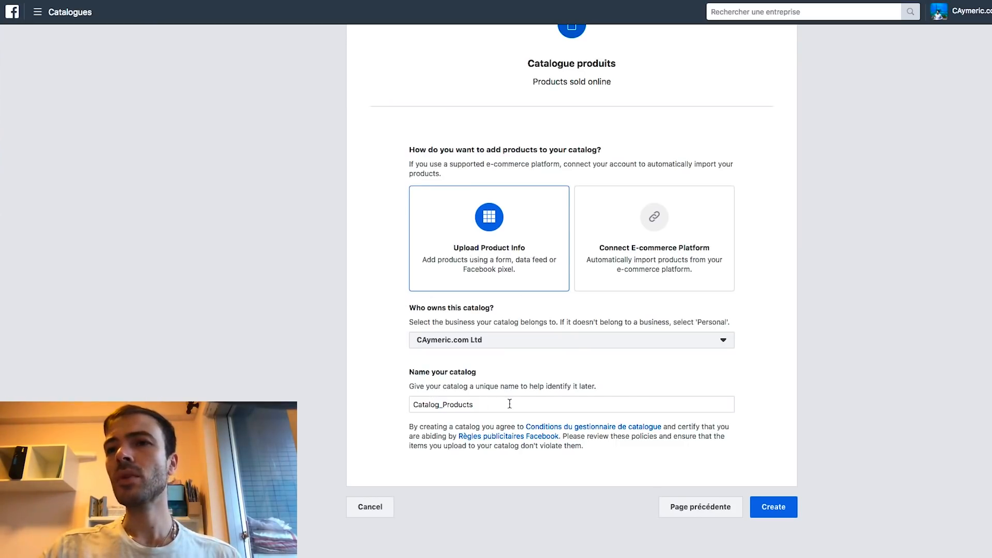
pyautogui.moveTo(571, 405); pyautogui.dragTo(342, 403)
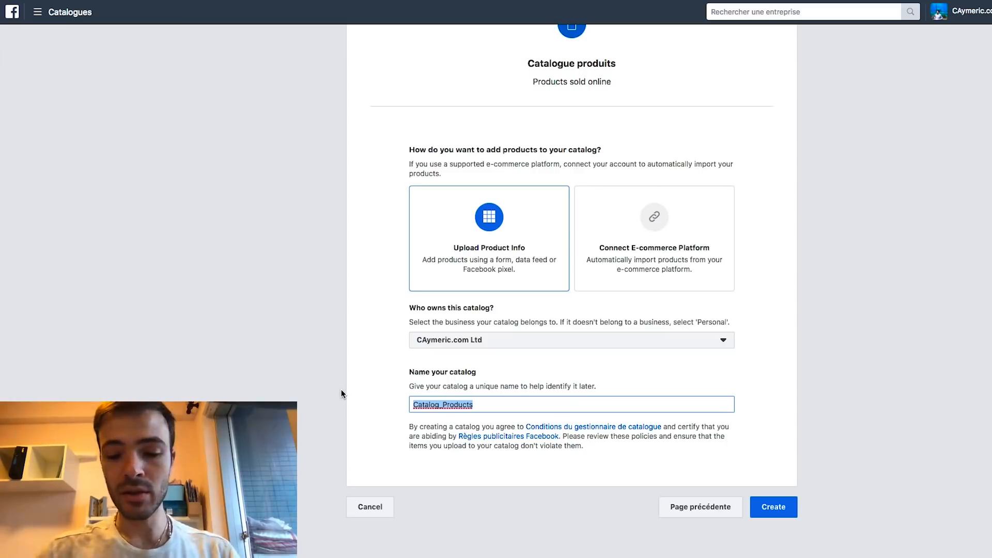
pyautogui.write('Gentlemen_FB_')
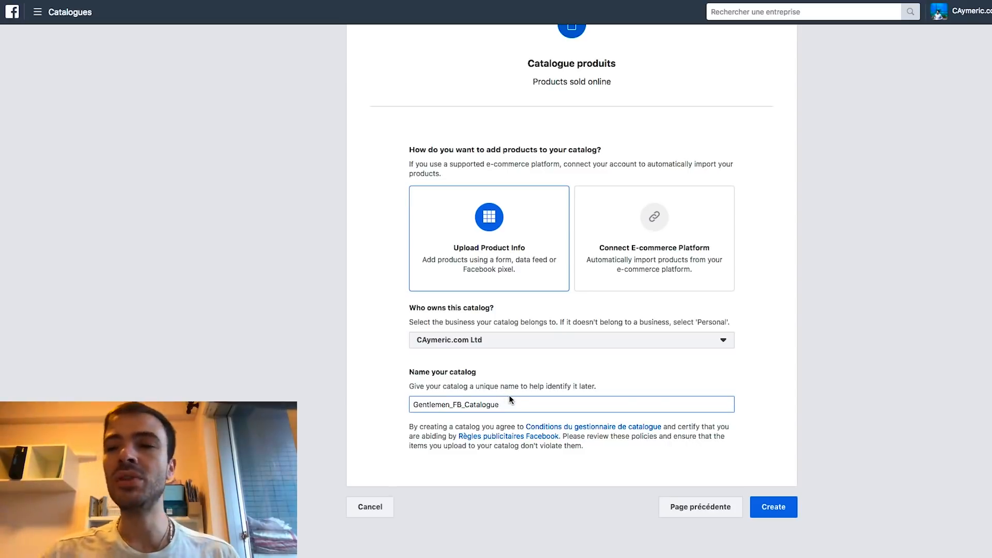
pyautogui.click(775, 507)
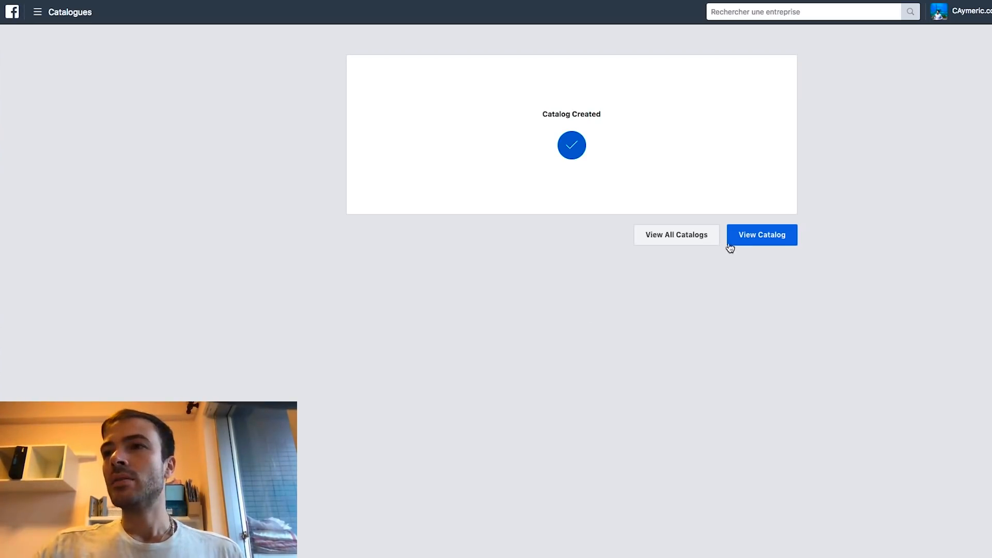
# Open Gentlemen_FB_Catalogue and add products from a data feed uploaded on a set schedule
pyautogui.click(767, 246)
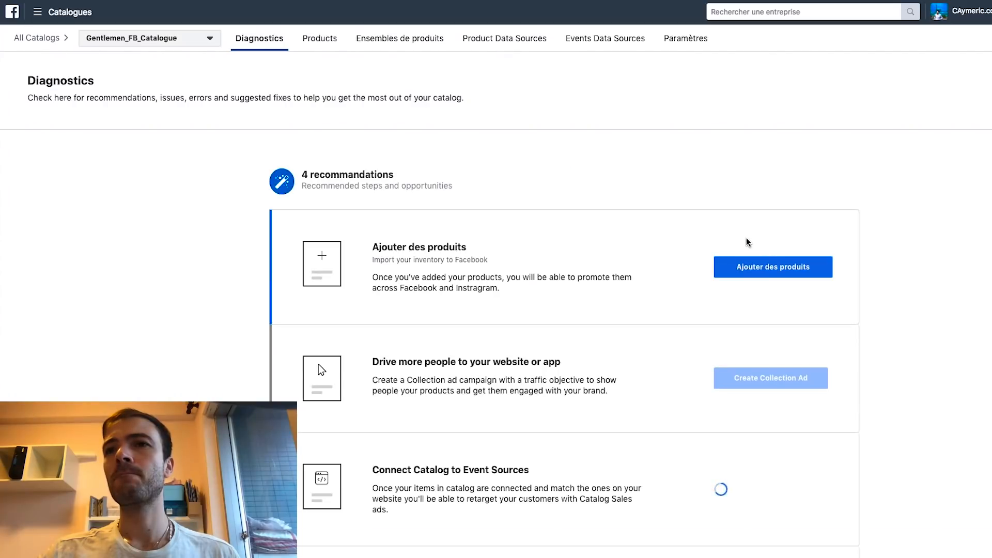
pyautogui.click(779, 269)
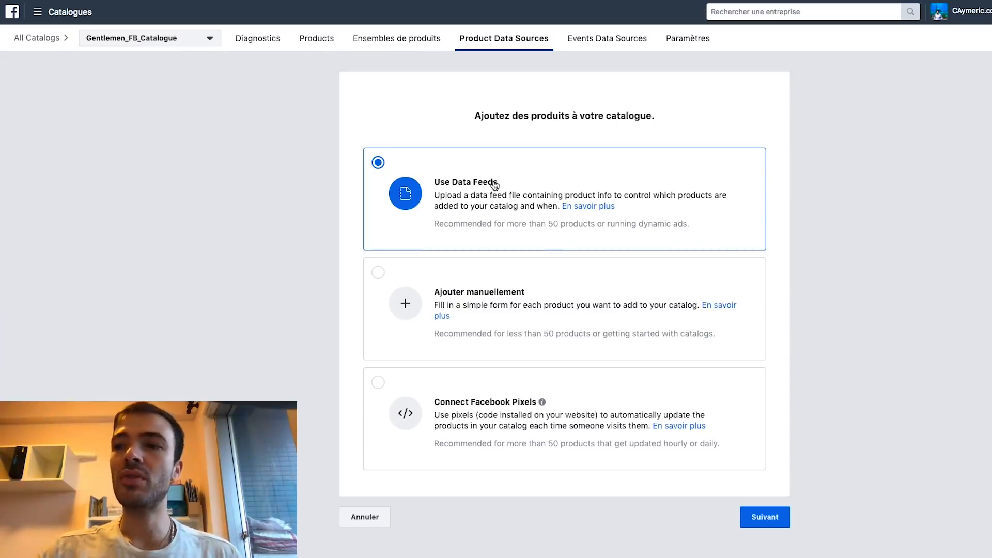
pyautogui.click(766, 519)
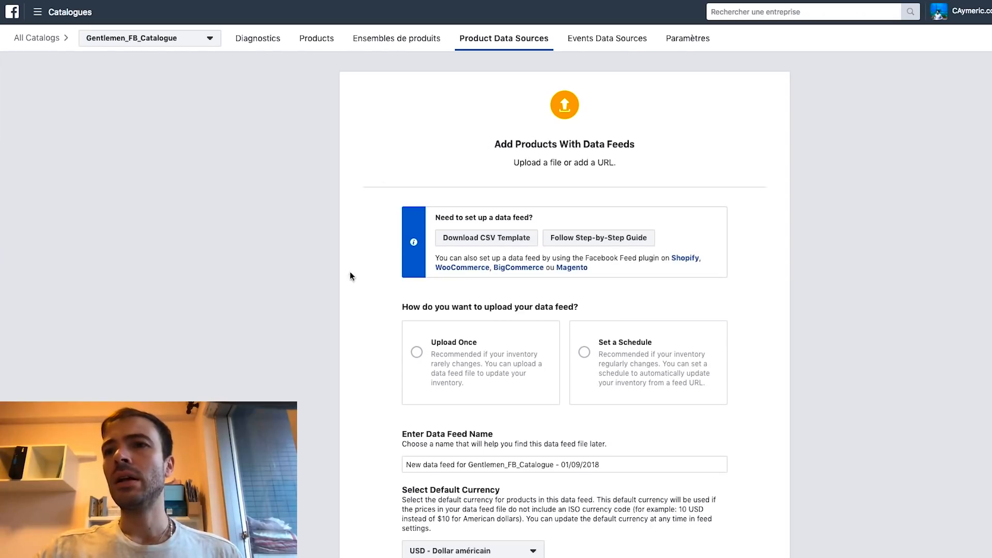
pyautogui.click(606, 355)
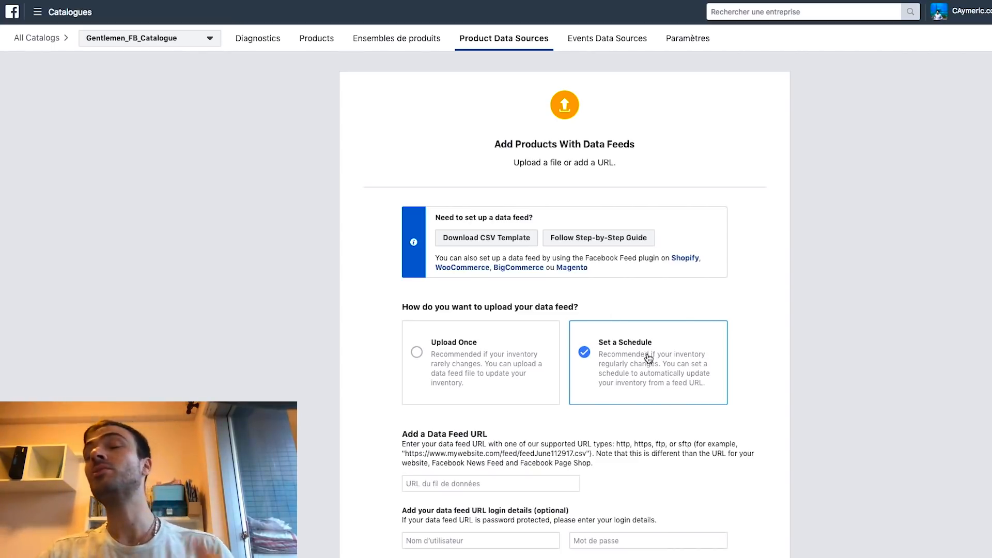
# Paste the Shopify feed URL and enter the feed's username and password
pyautogui.scroll(-3, 594, 383)
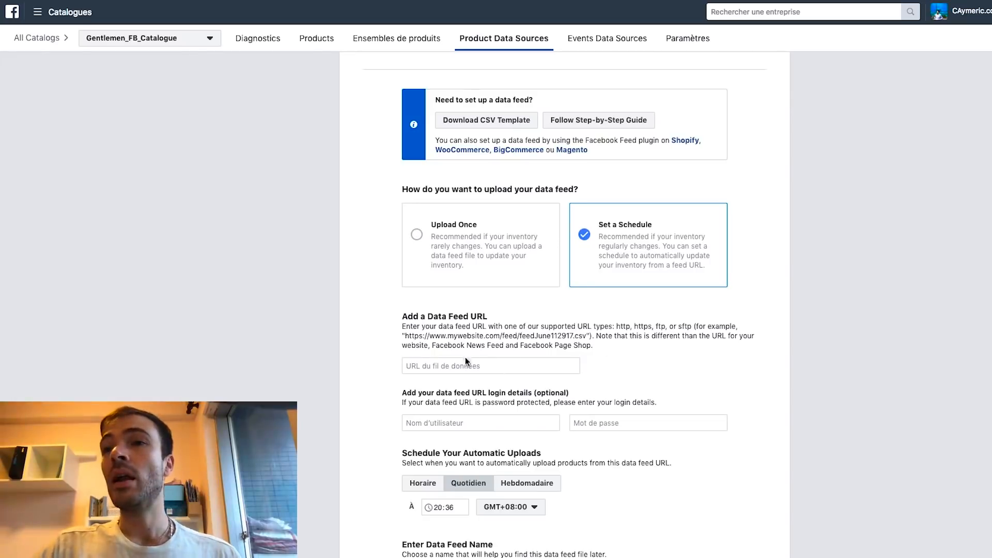
pyautogui.click(424, 367)
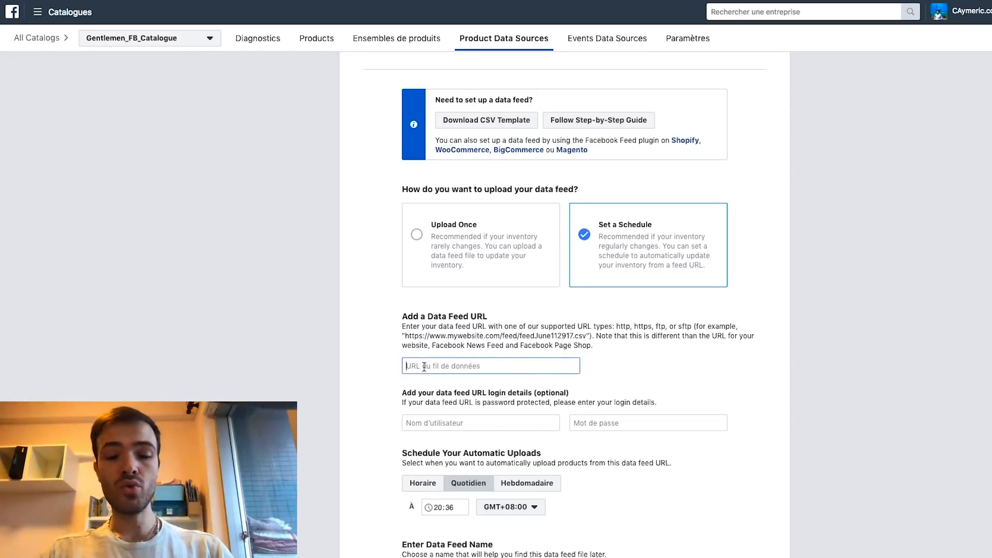
pyautogui.hotkey('ctrl', 'v')
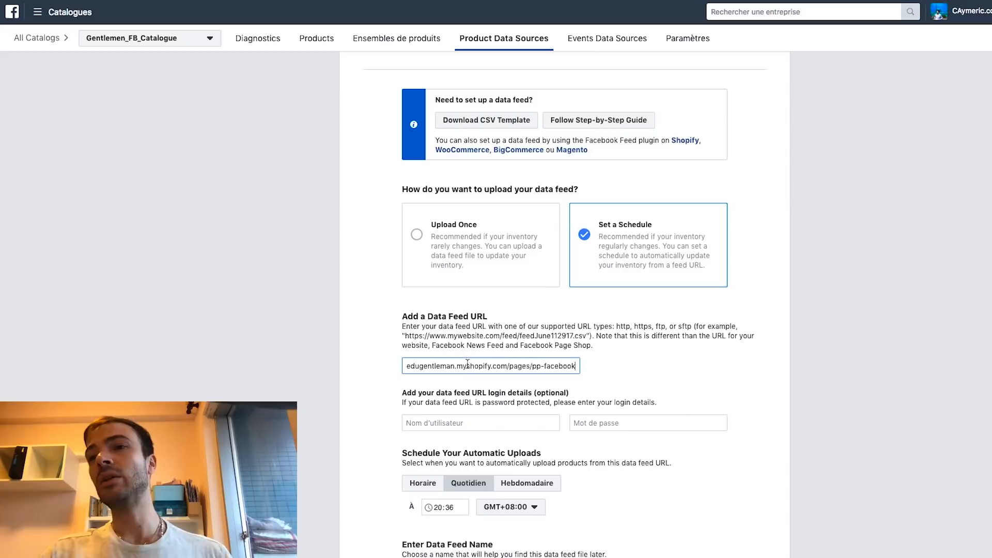
pyautogui.scroll(1, 378, 273)
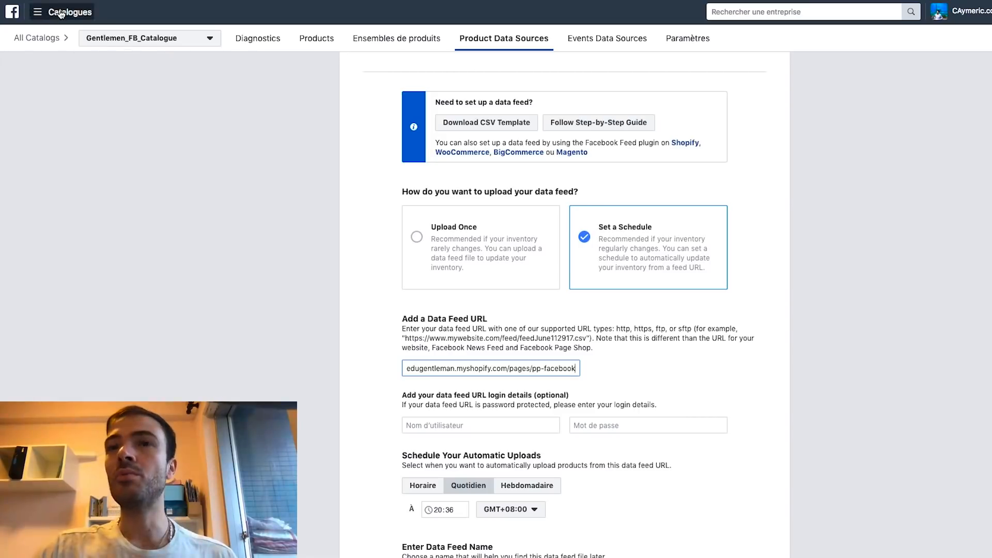
pyautogui.click(465, 424)
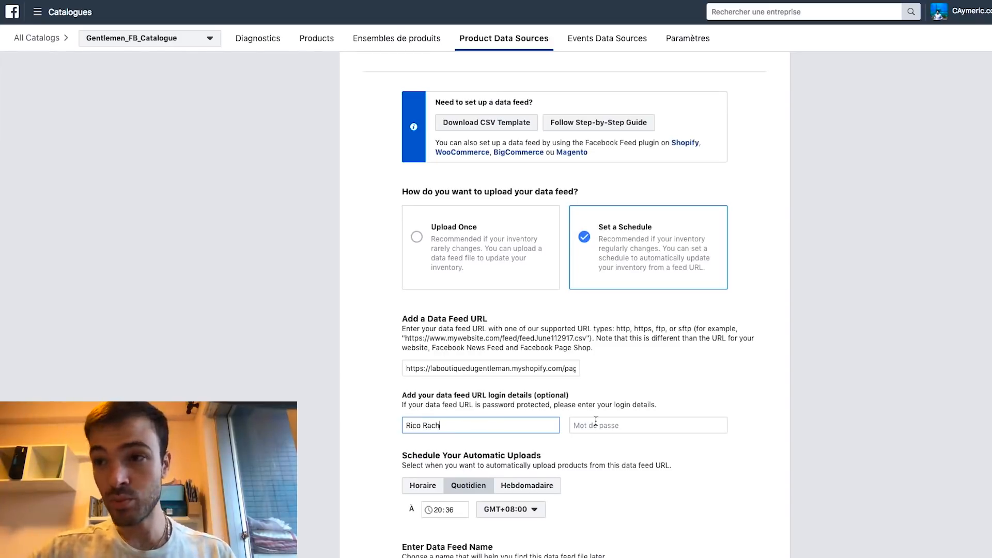
pyautogui.click(611, 425)
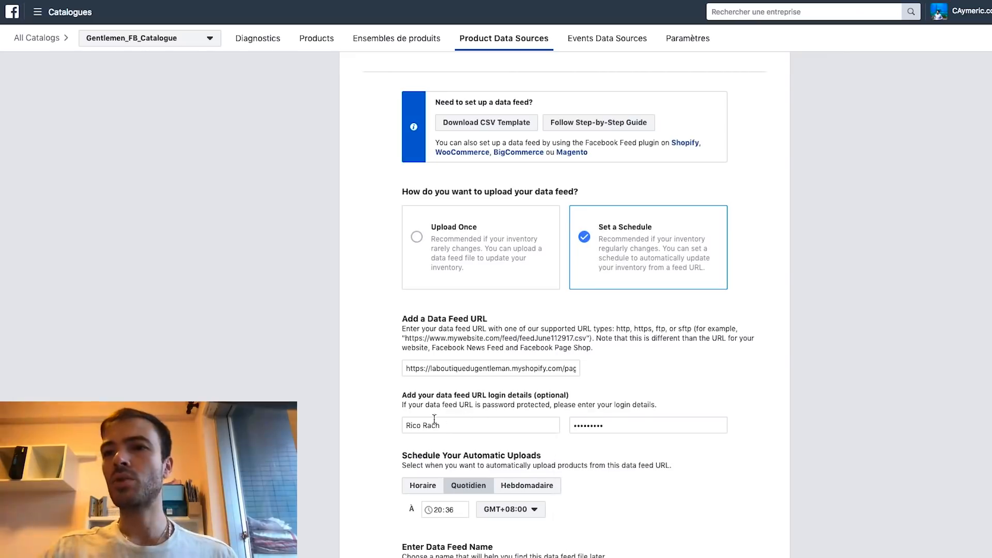
# Set the daily Quotidien feed upload time to 04:00
pyautogui.scroll(-3, 569, 424)
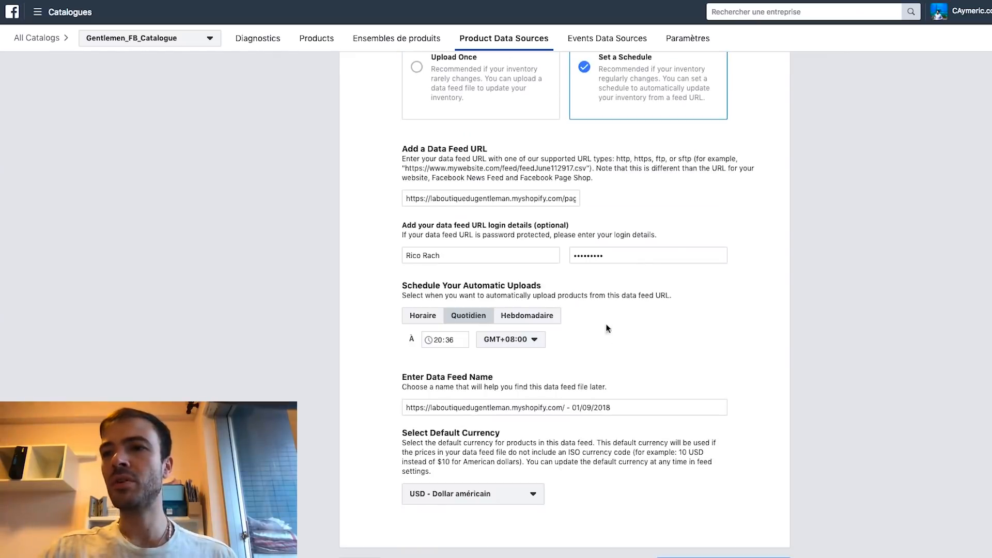
pyautogui.click(448, 340)
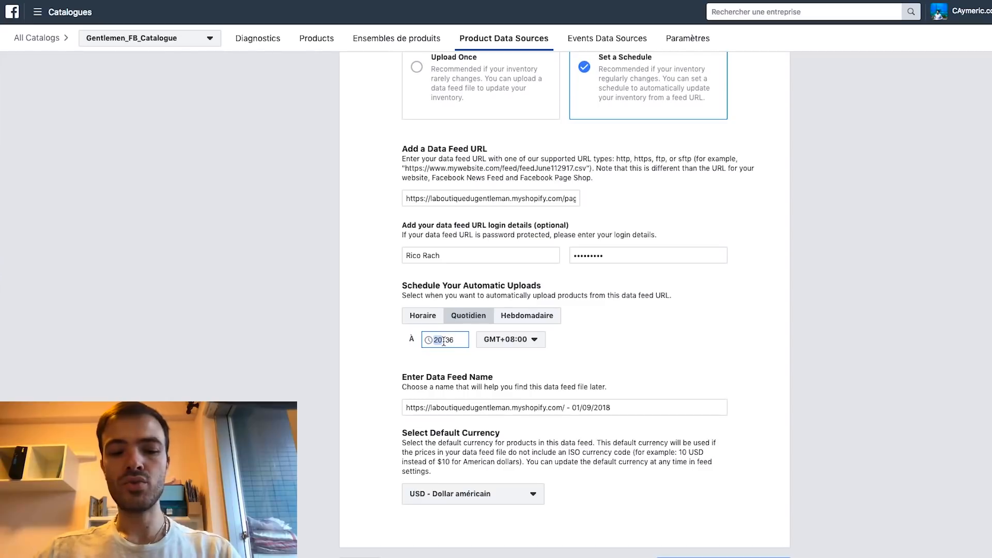
pyautogui.write('04:00')
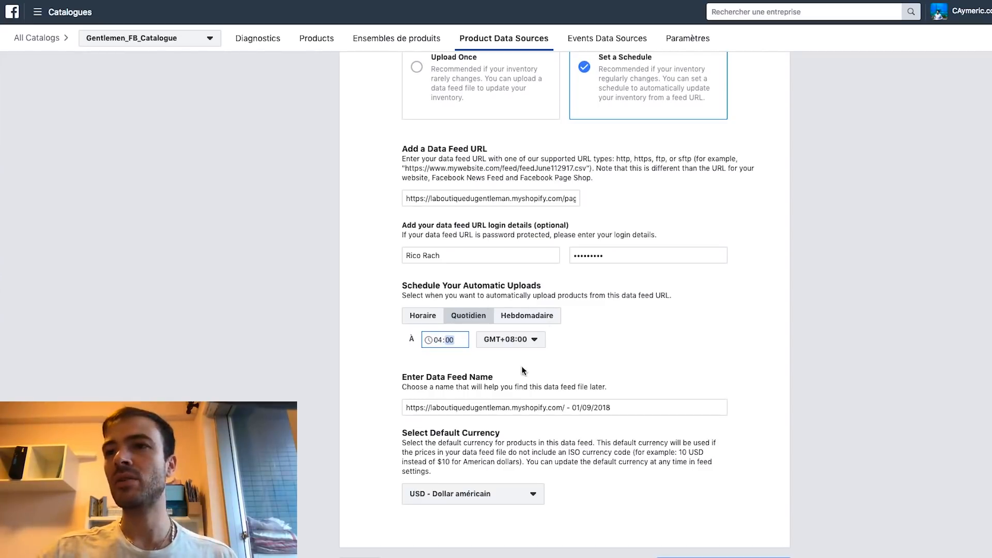
pyautogui.click(836, 344)
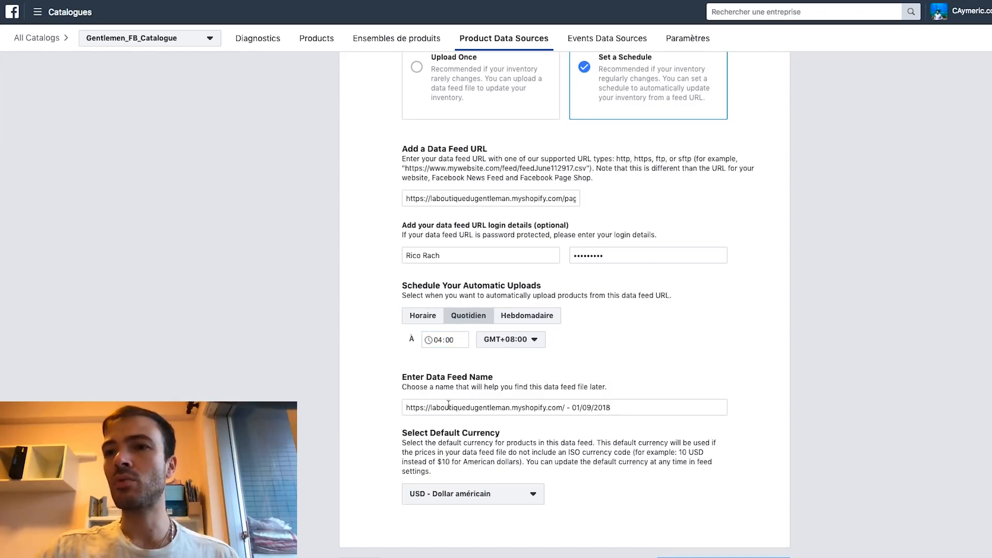
# Choose EUR - Euro as the feed's default currency
pyautogui.moveTo(441, 406); pyautogui.dragTo(527, 406)
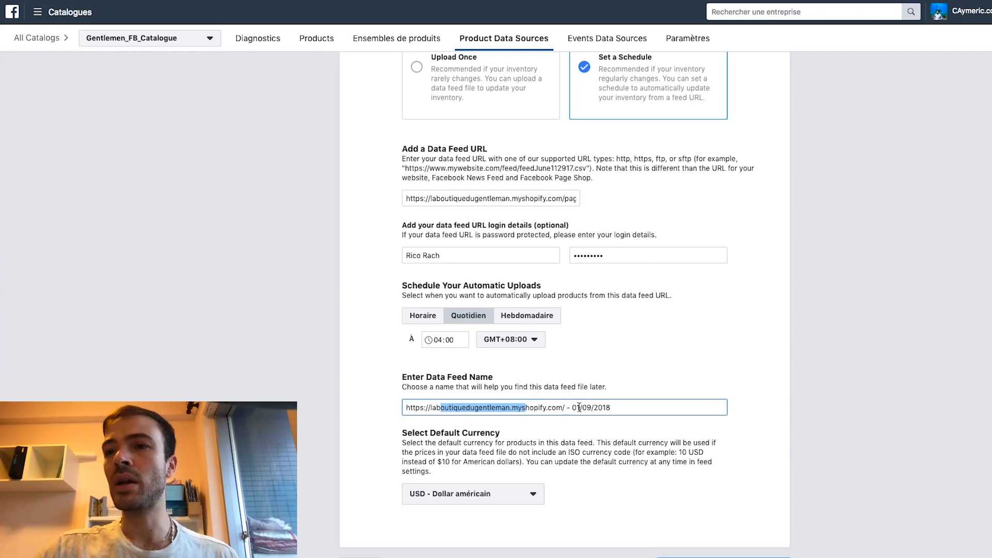
pyautogui.scroll(-2, 583, 405)
pyautogui.click(509, 450)
pyautogui.click(509, 450)
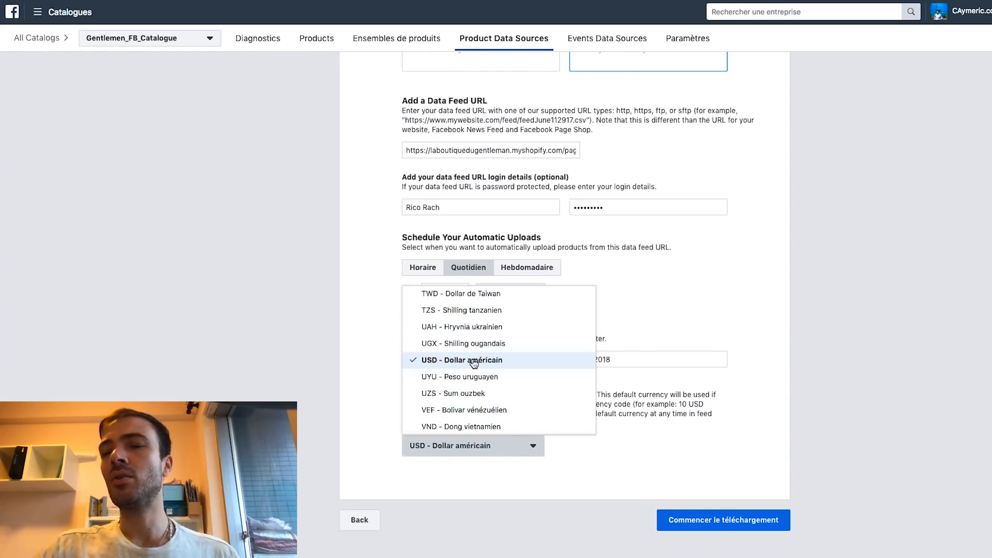
pyautogui.scroll(1, 473, 363)
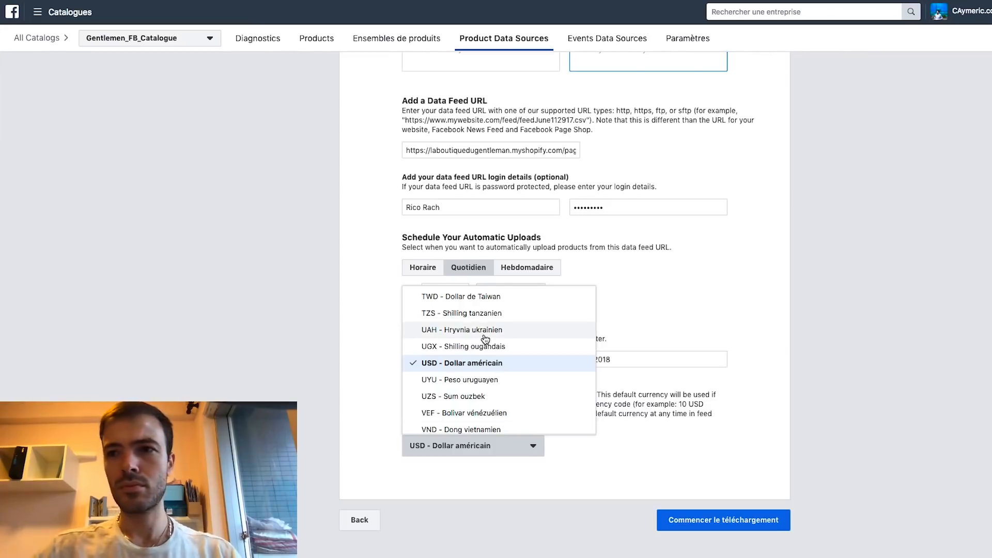
pyautogui.scroll(15, 476, 346)
pyautogui.scroll(-6, 478, 346)
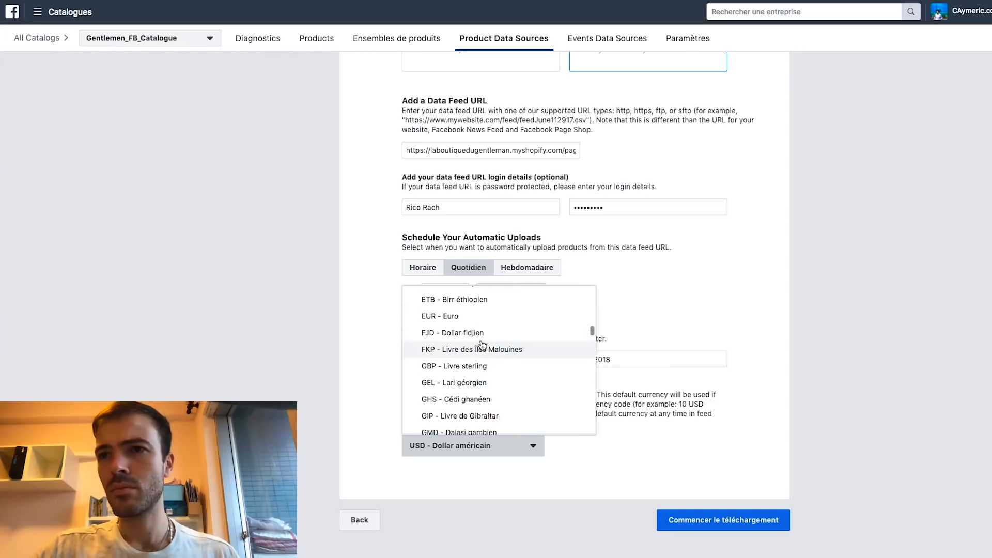
pyautogui.click(478, 315)
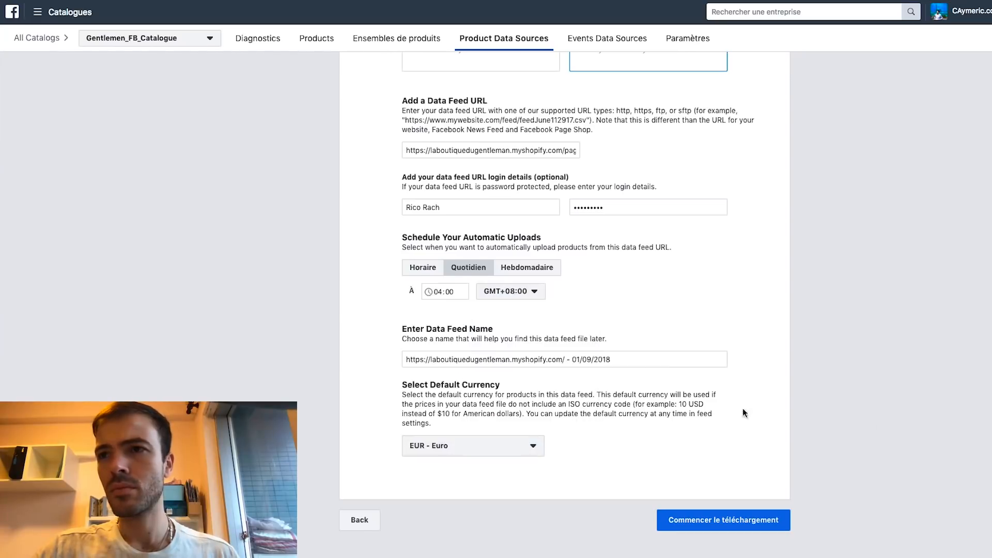
# Start the Shopify feed upload, then click Terminé to return to Diagnostics
pyautogui.click(722, 525)
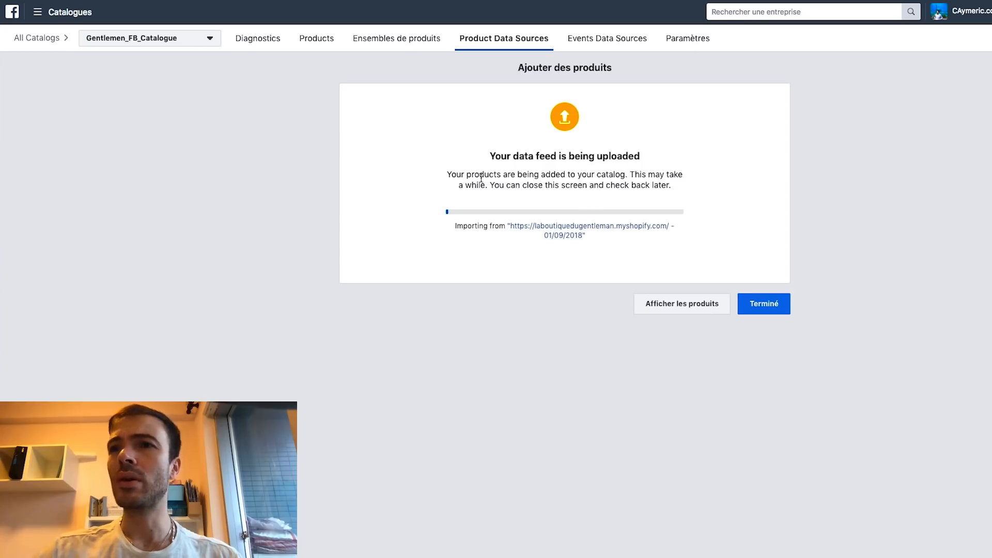
pyautogui.moveTo(490, 185); pyautogui.dragTo(671, 183)
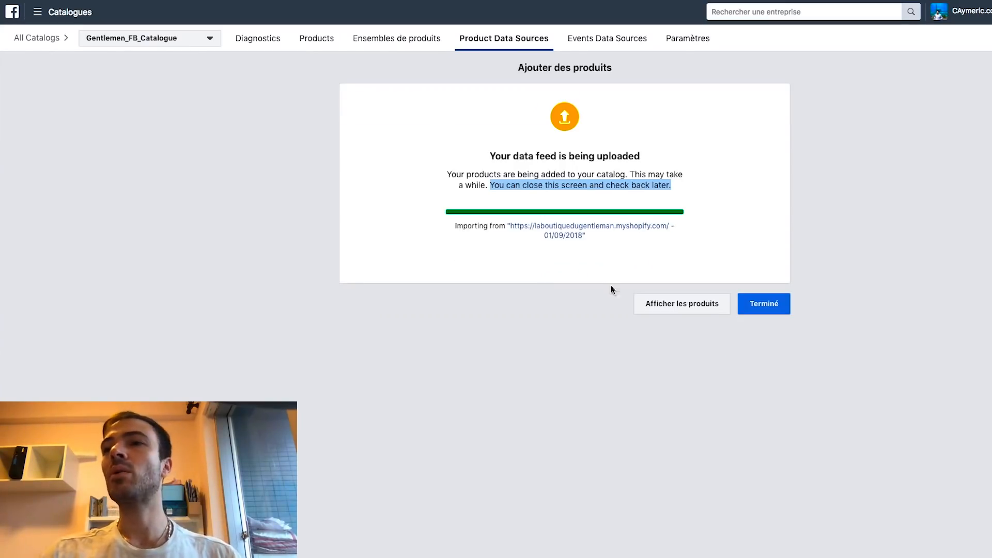
pyautogui.click(770, 306)
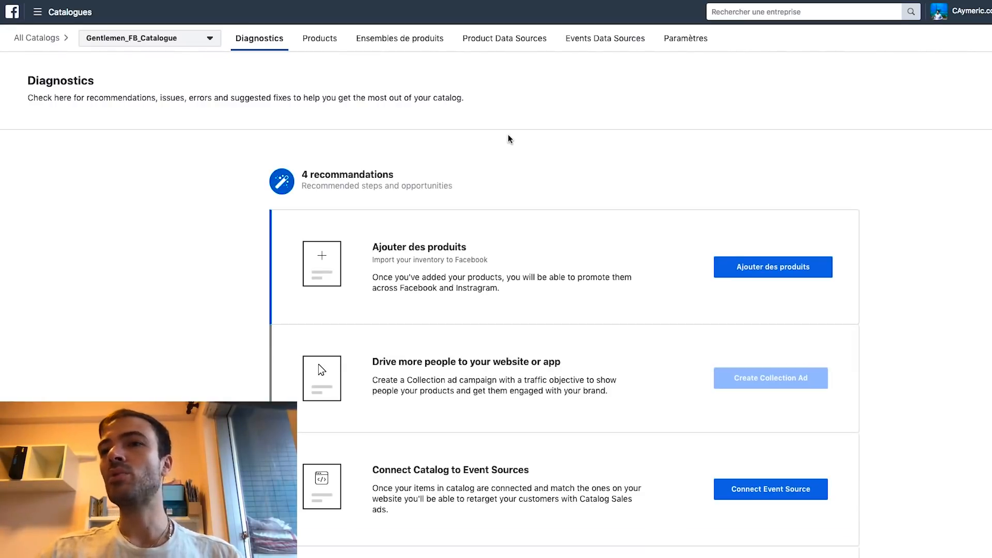
# Connect the Pixel de Compte Pub Test pixel as the catalogue's event source
pyautogui.scroll(-1, 515, 135)
pyautogui.scroll(-1, 515, 135)
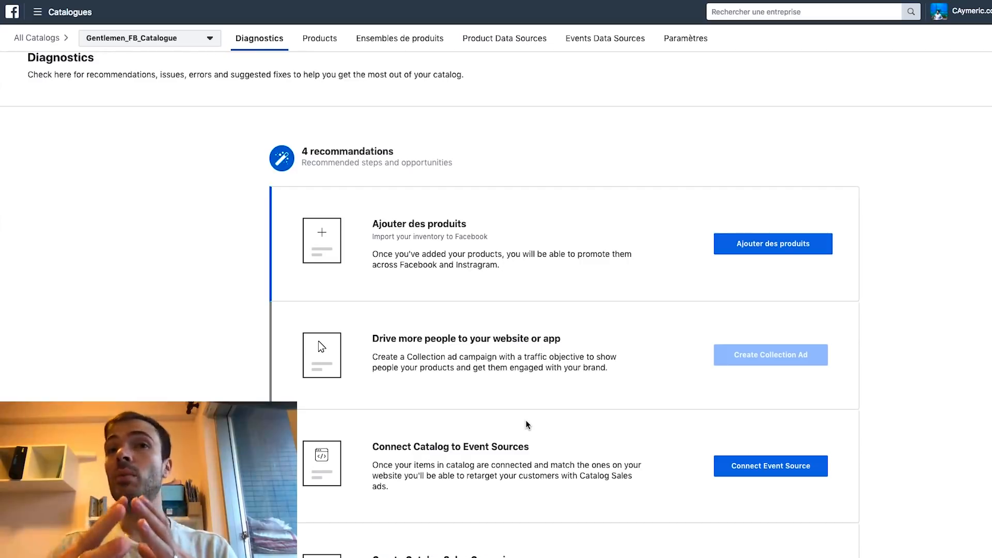
pyautogui.scroll(-2, 527, 423)
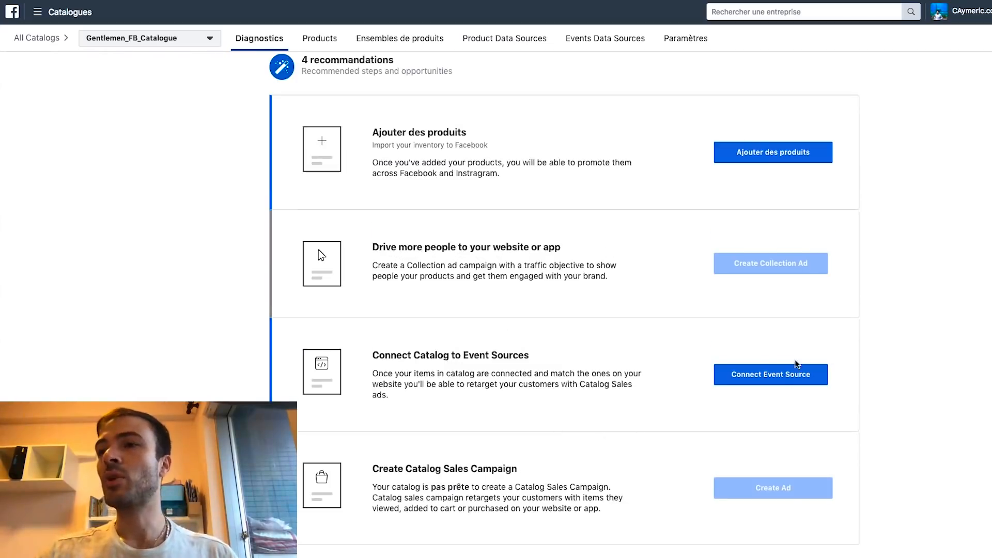
pyautogui.click(789, 377)
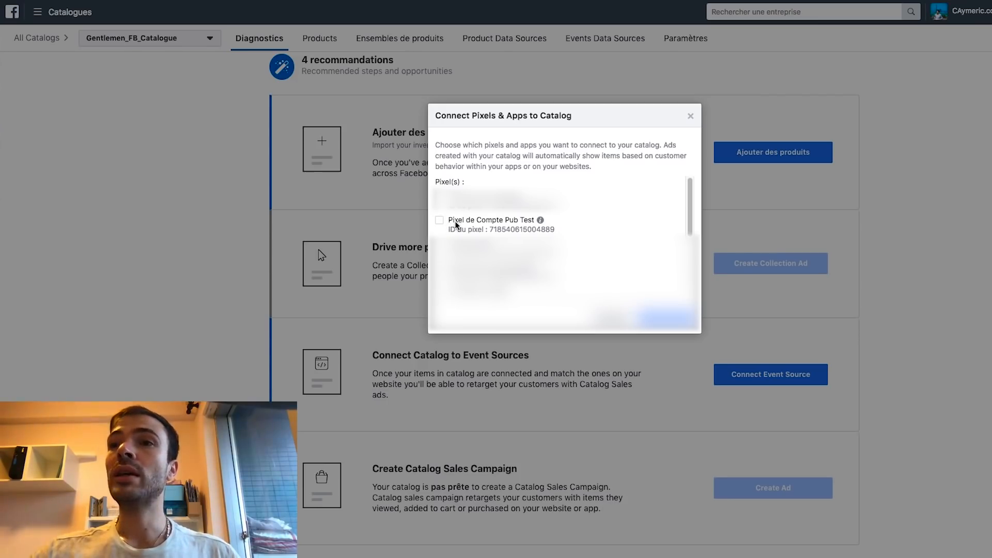
pyautogui.click(440, 221)
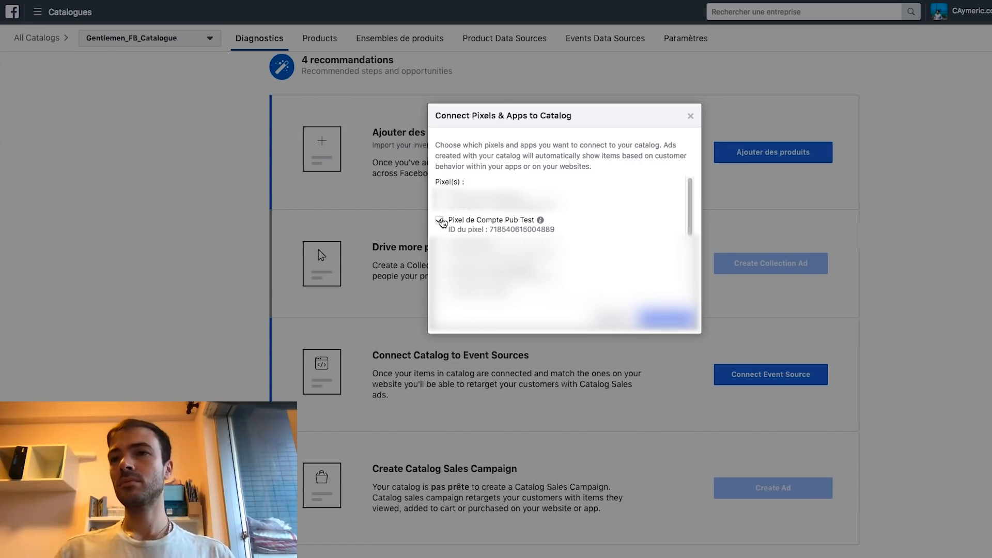
pyautogui.click(679, 318)
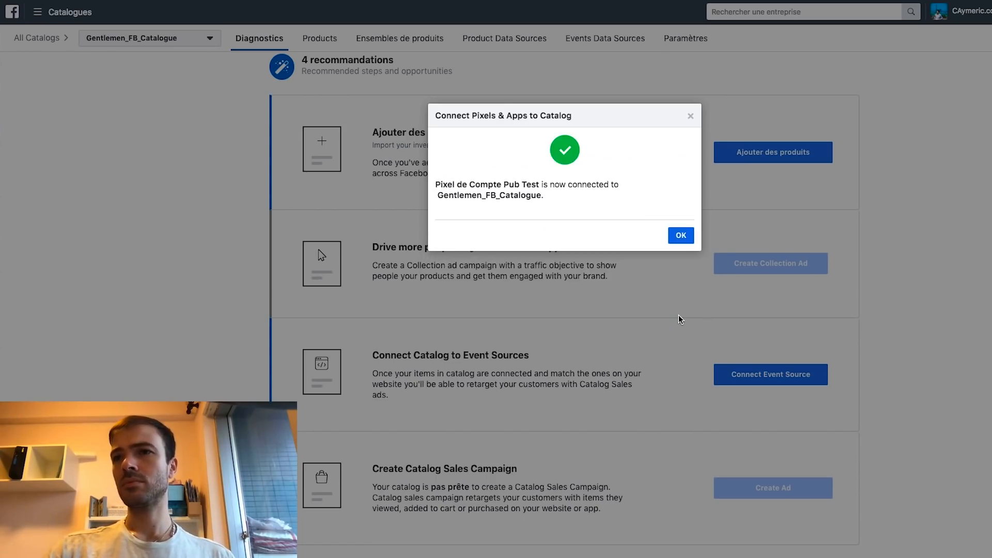
pyautogui.click(682, 236)
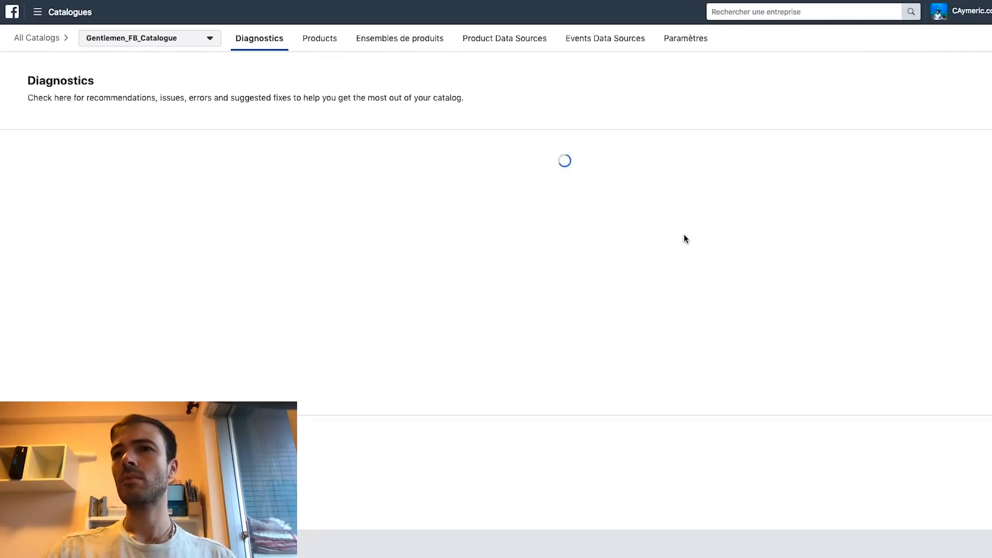
# Review the missing Purchase events errors, then open the catalogue's products and product sets
pyautogui.scroll(-7, 866, 337)
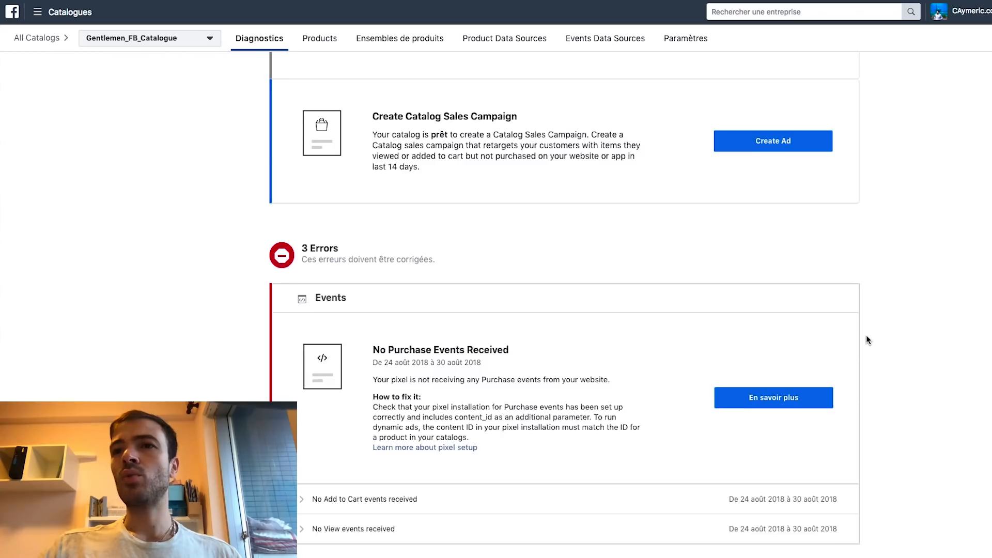
pyautogui.scroll(-3, 866, 337)
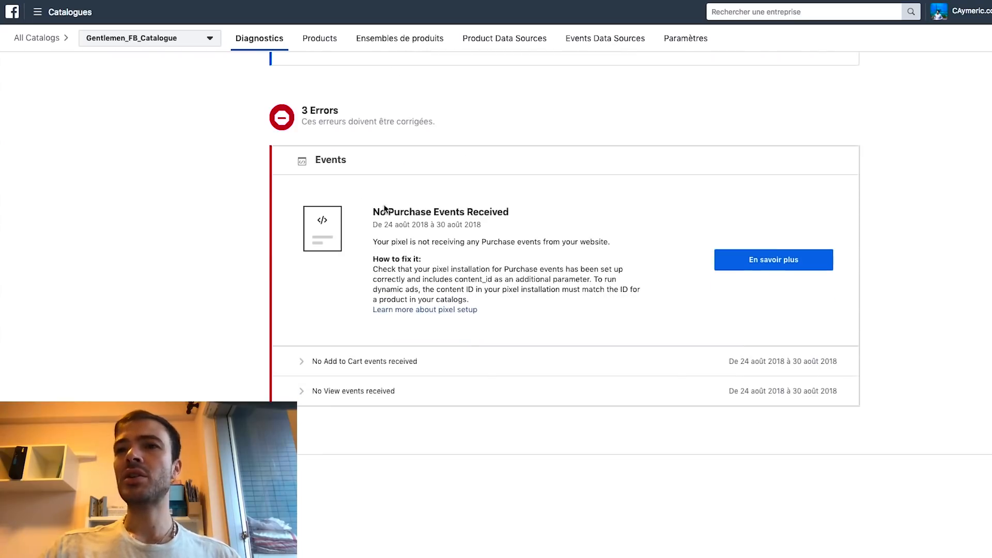
pyautogui.moveTo(459, 242); pyautogui.dragTo(488, 243)
pyautogui.click(558, 241)
pyautogui.click(518, 289)
pyautogui.scroll(10, 522, 283)
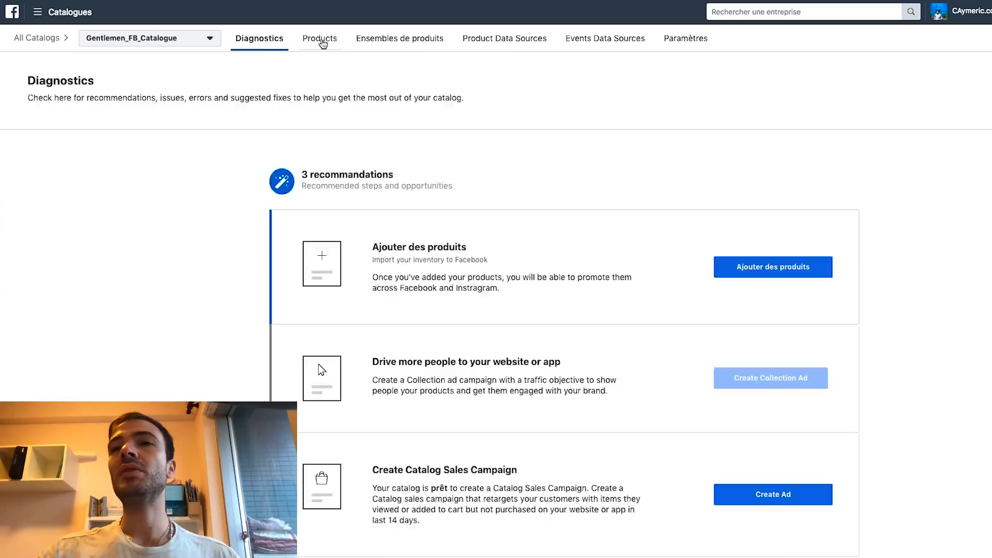
pyautogui.click(321, 43)
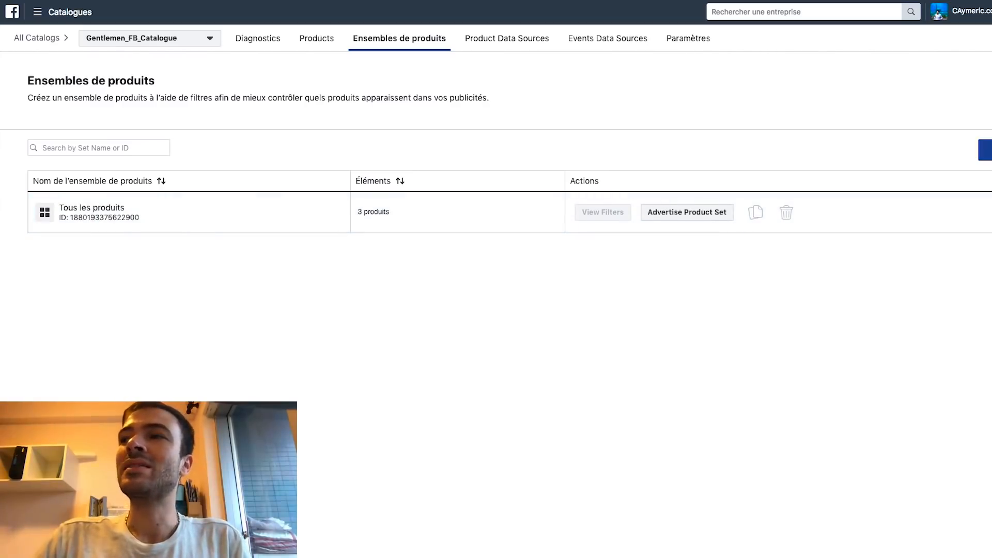
pyautogui.click(985, 150)
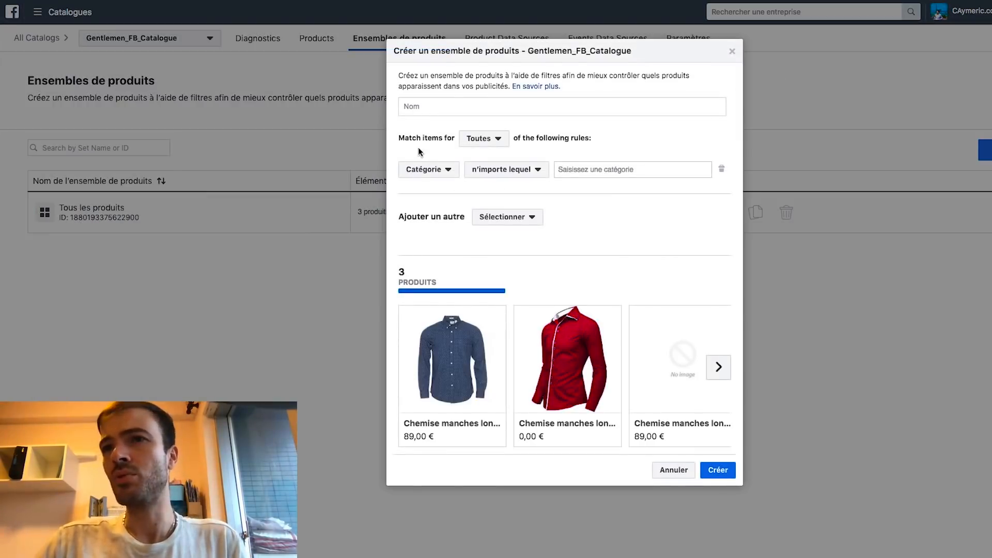
# Name the product set CHEMISES with a Type de produit rule matching 'chemises'
pyautogui.click(430, 109)
pyautogui.write('C')
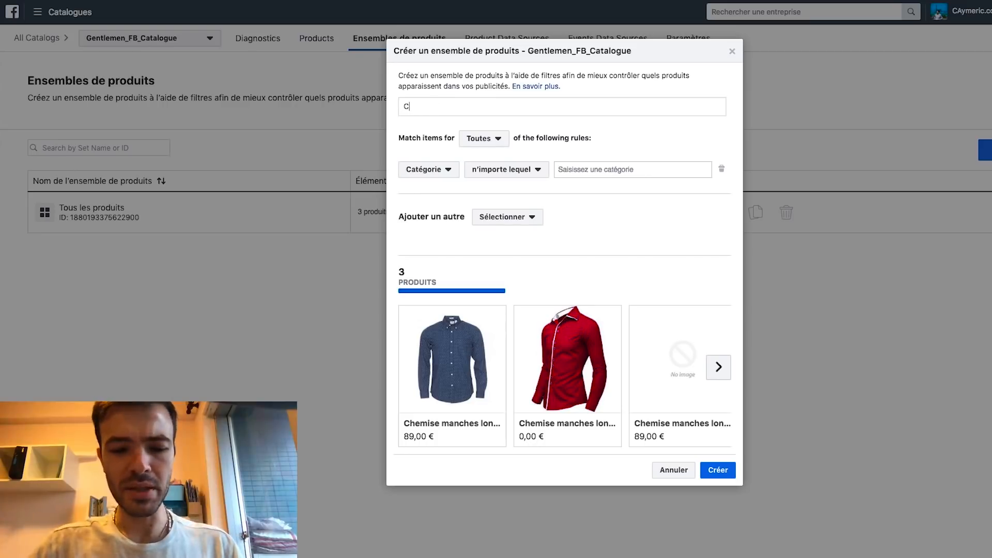
pyautogui.write('HEMISES')
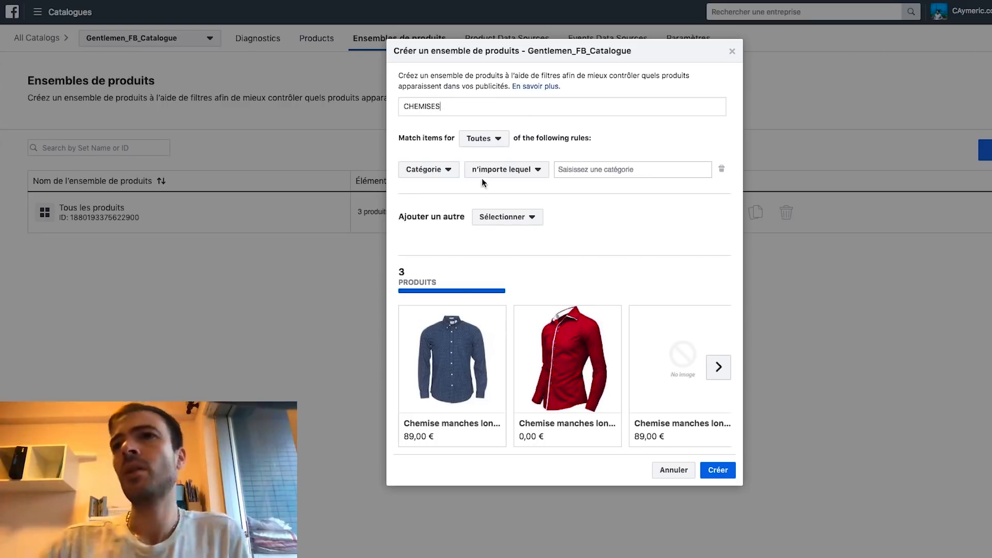
pyautogui.click(447, 178)
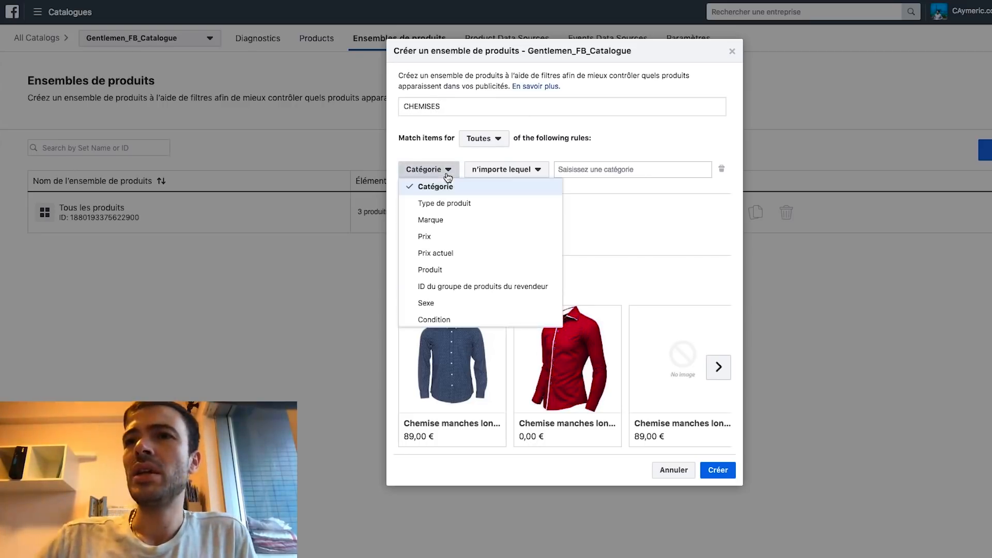
pyautogui.click(444, 204)
pyautogui.click(614, 168)
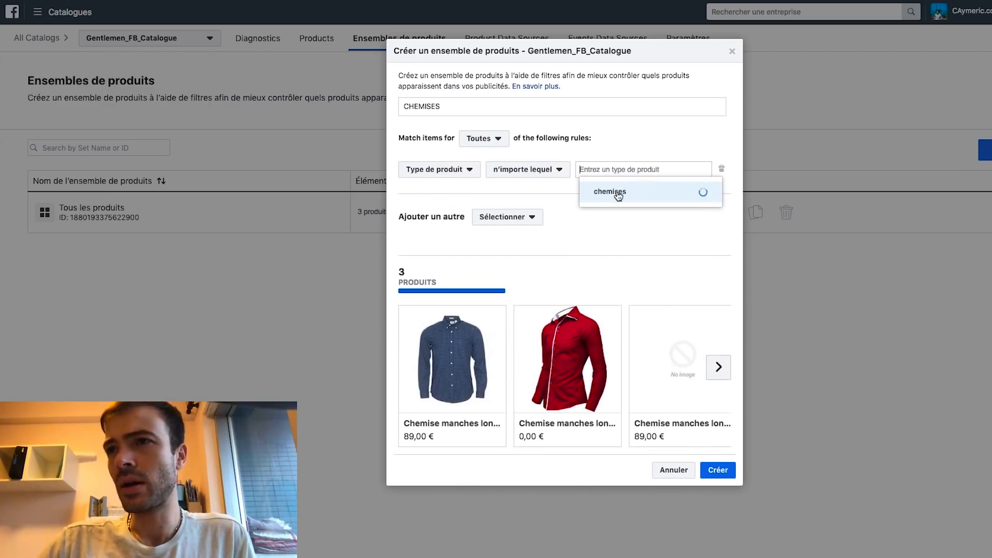
pyautogui.click(621, 196)
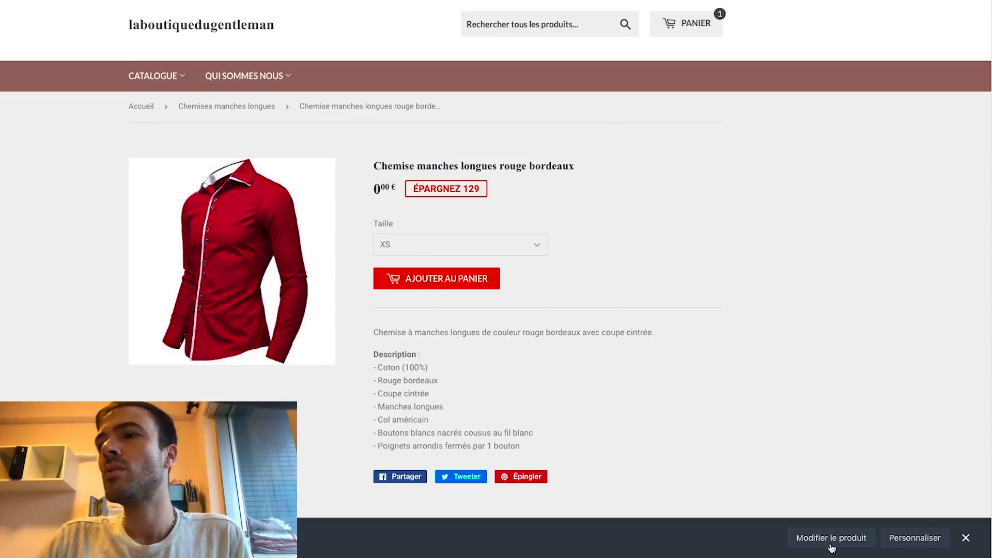
# Open the red bordeaux shirt's Shopify admin page and check its product type is Chemises
pyautogui.rightClick(826, 540)
pyautogui.click(808, 538)
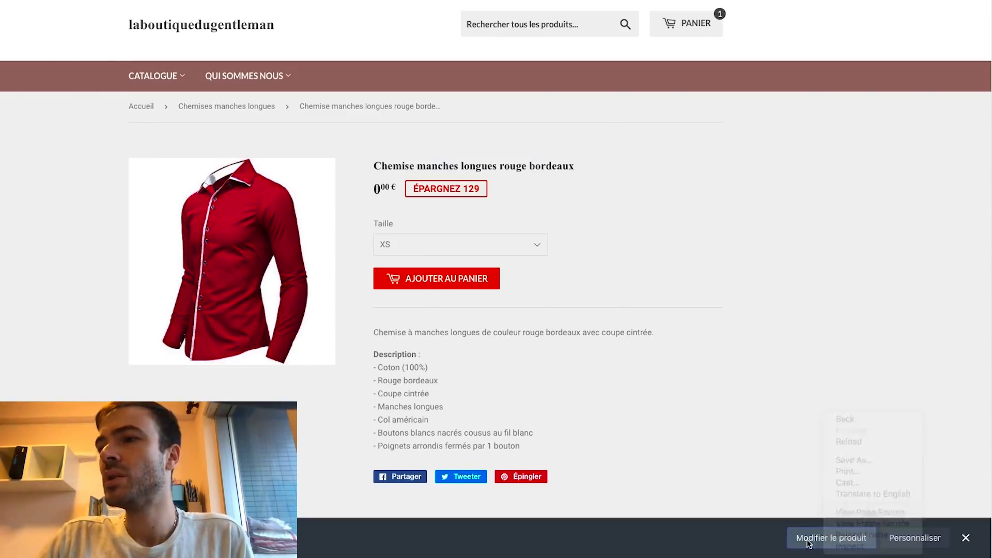
pyautogui.click(808, 539)
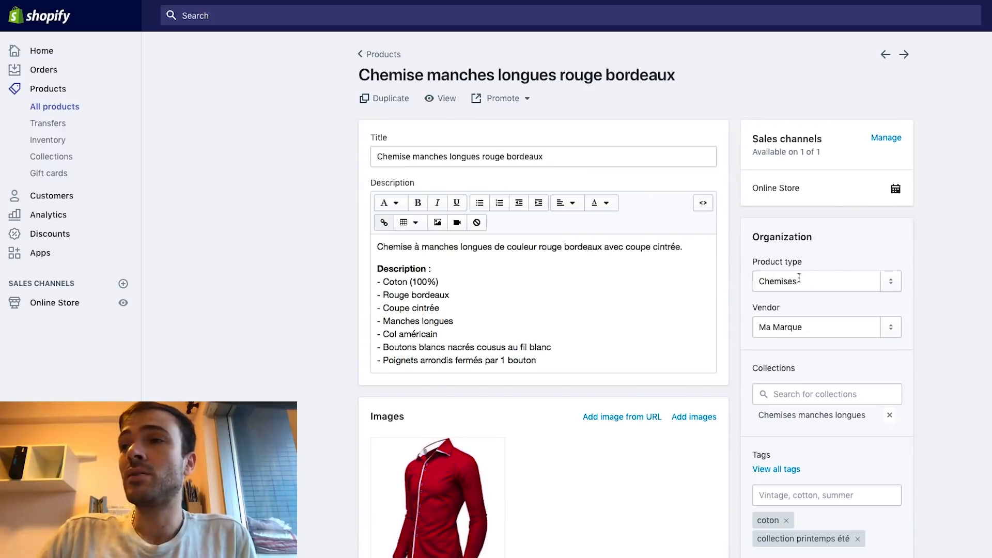
pyautogui.doubleClick(821, 281)
pyautogui.click(814, 281)
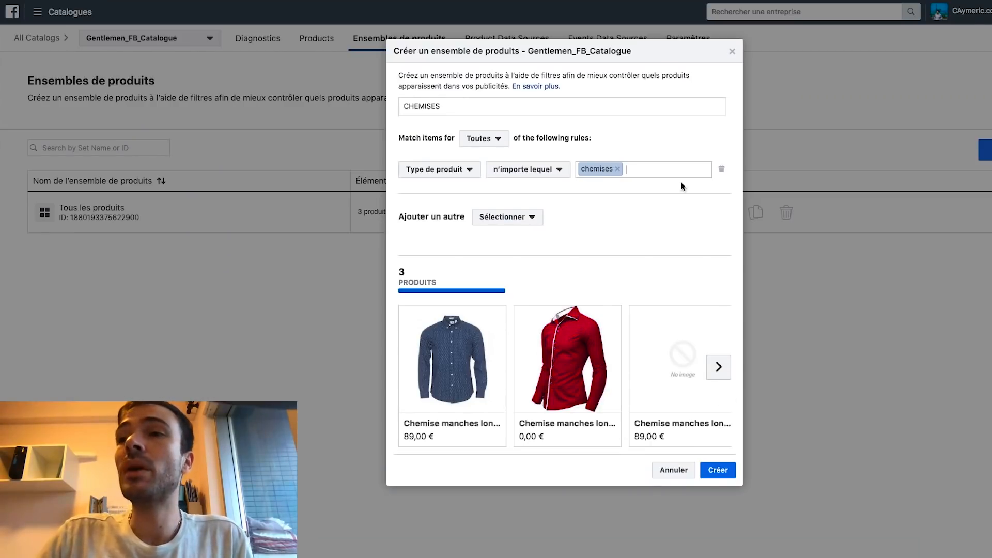
# Re-add the 'chemises' product type value and click Créer to save the CHEMISES set
pyautogui.click(618, 169)
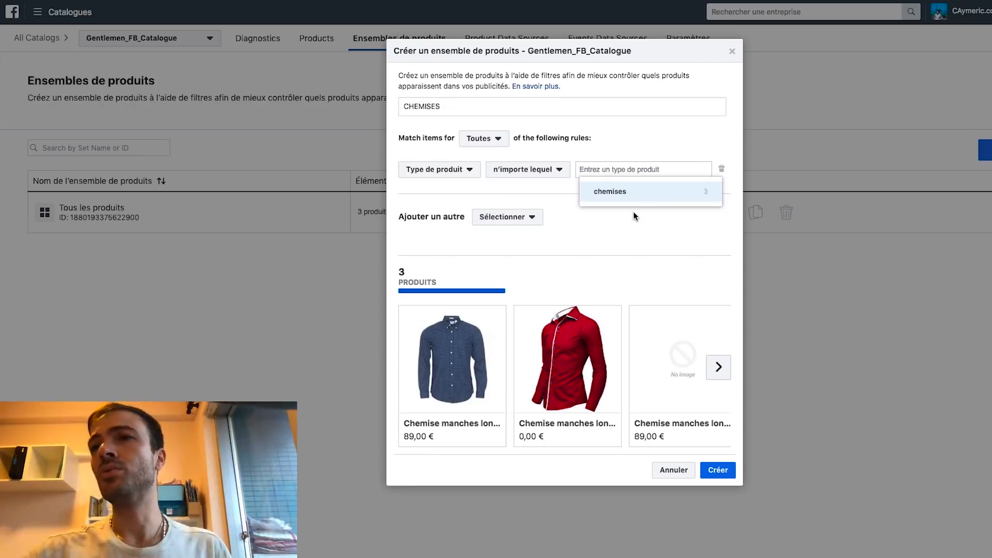
pyautogui.click(628, 196)
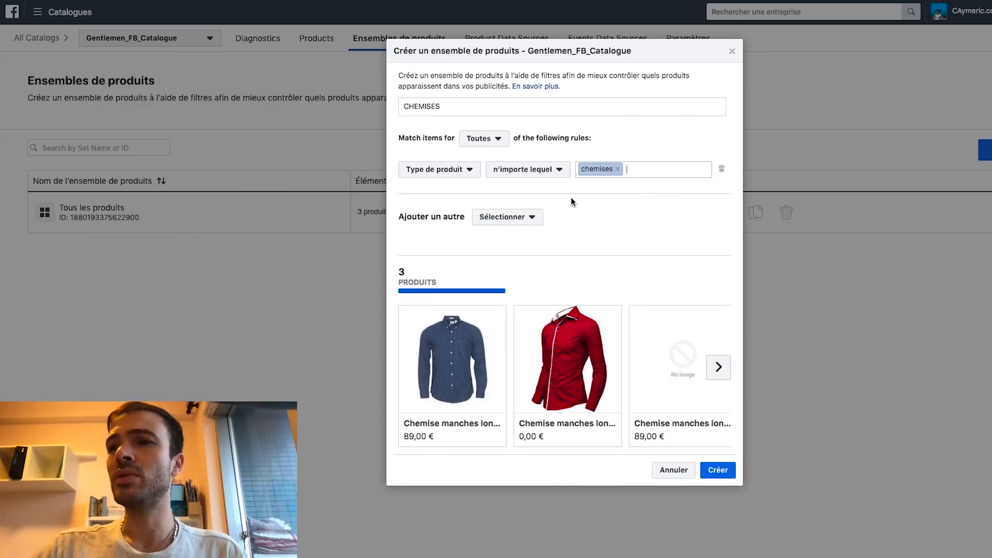
pyautogui.click(717, 470)
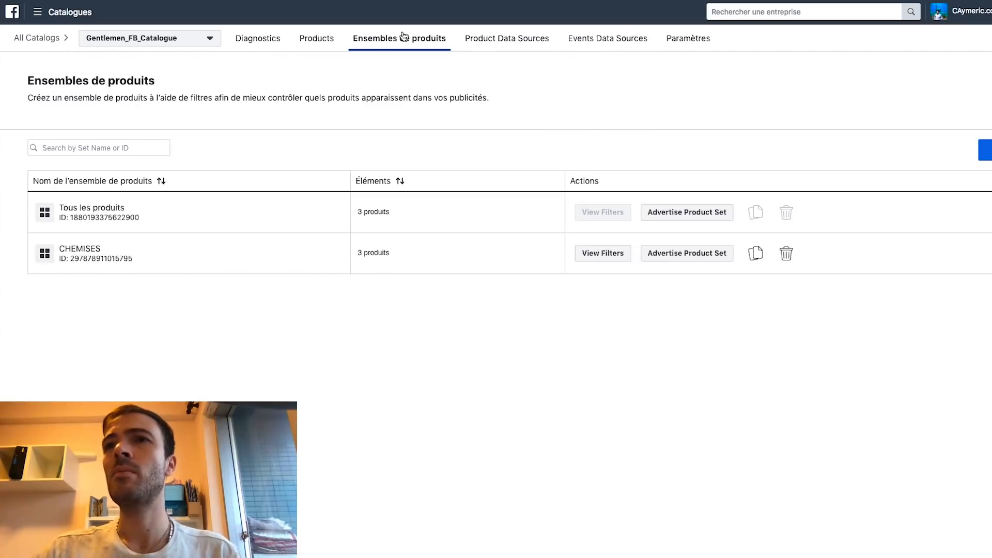
pyautogui.click(31, 1)
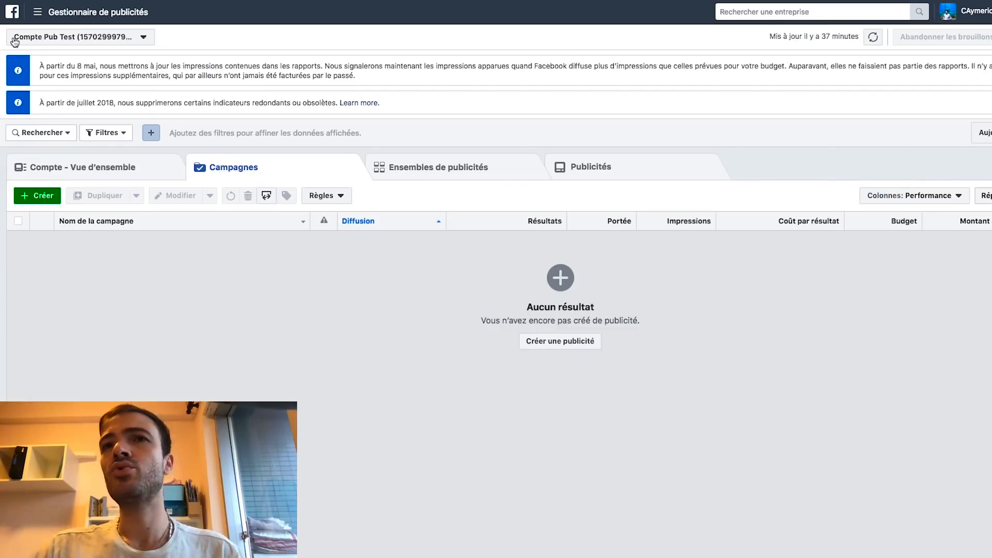
# Create a Ventes catalogue campaign on Gentlemen_FB_Catalogue and proceed to ad account setup
pyautogui.click(51, 196)
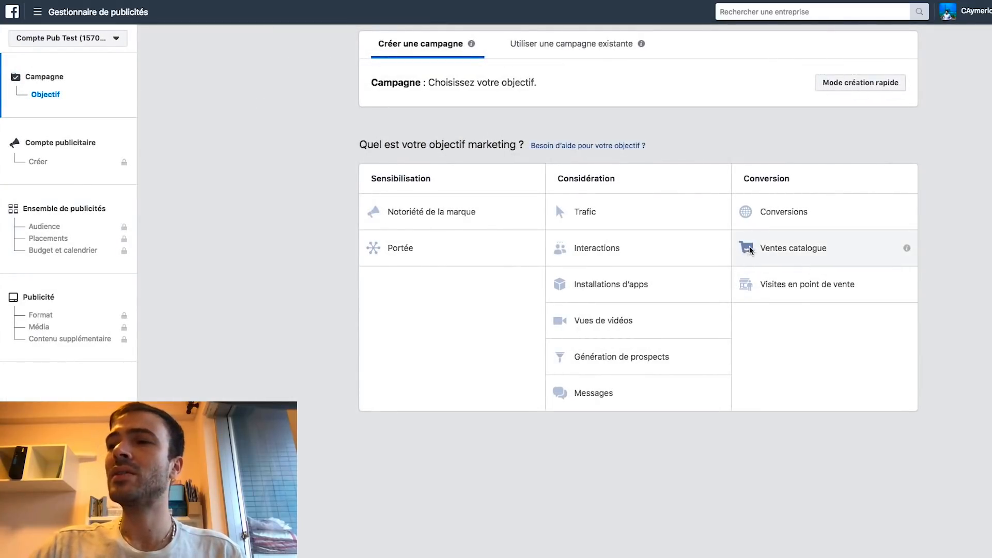
pyautogui.click(795, 249)
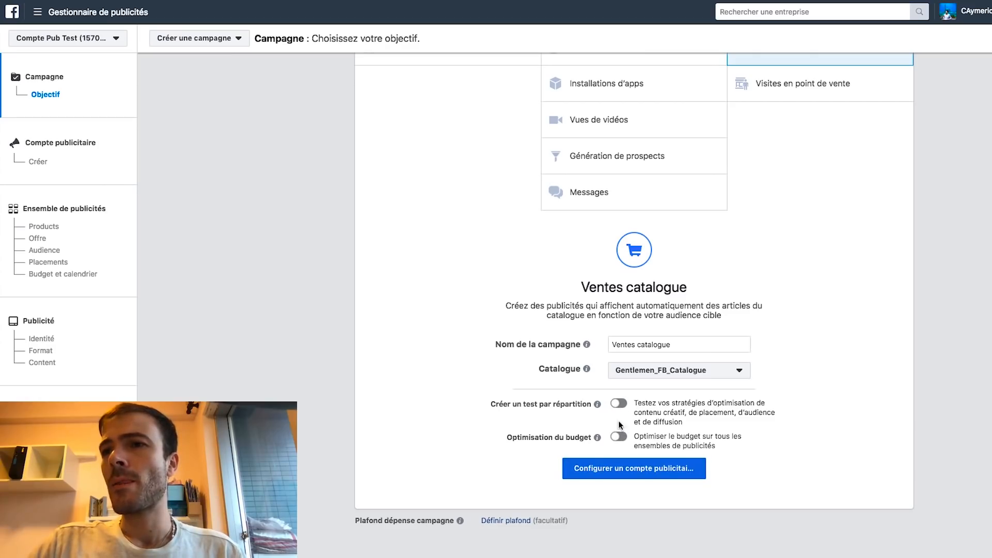
pyautogui.click(626, 471)
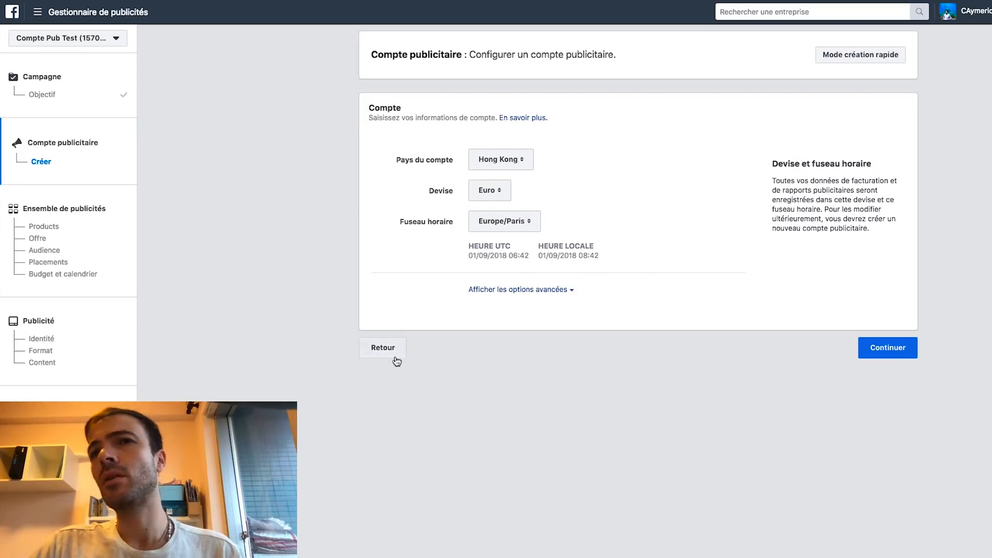
# Accept the account settings, pick the CHEMISES product set, and name the ad set RETARGETING || CHEMISES || FEED FB
pyautogui.click(881, 349)
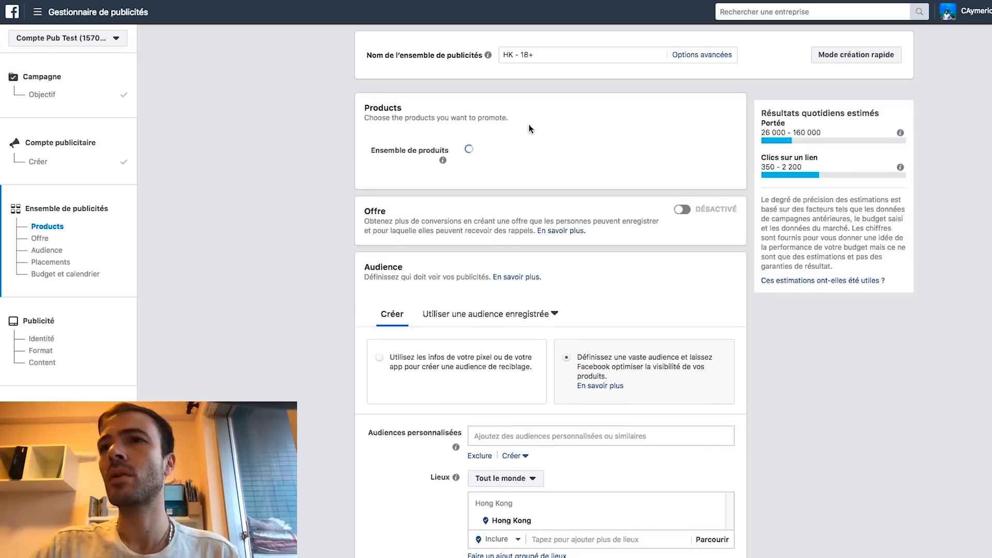
pyautogui.moveTo(480, 61)
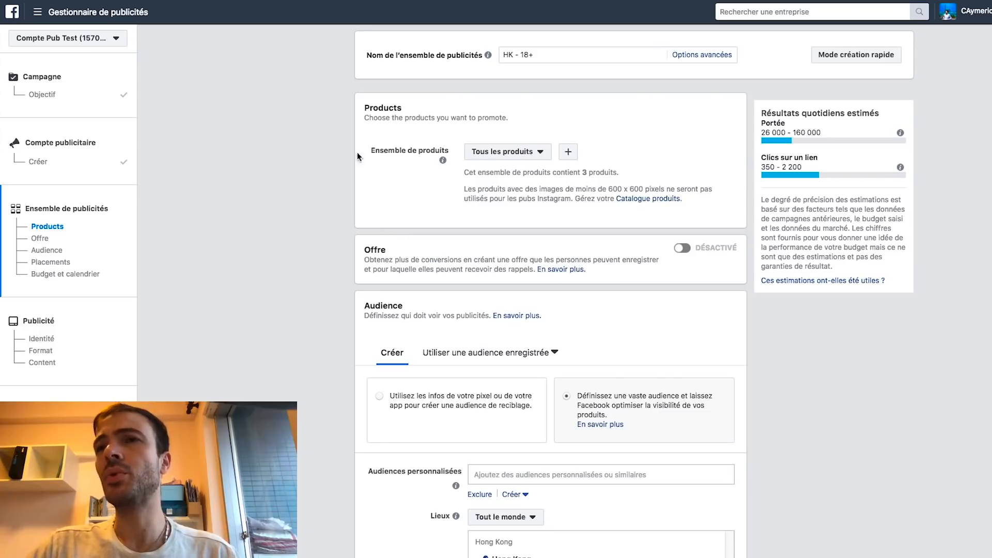
pyautogui.moveTo(370, 109); pyautogui.dragTo(411, 112)
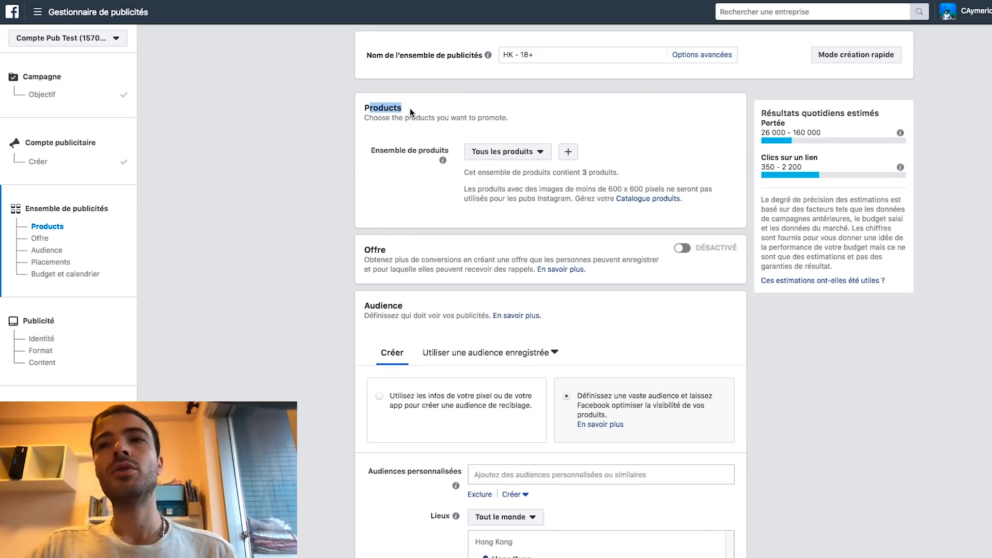
pyautogui.click(442, 126)
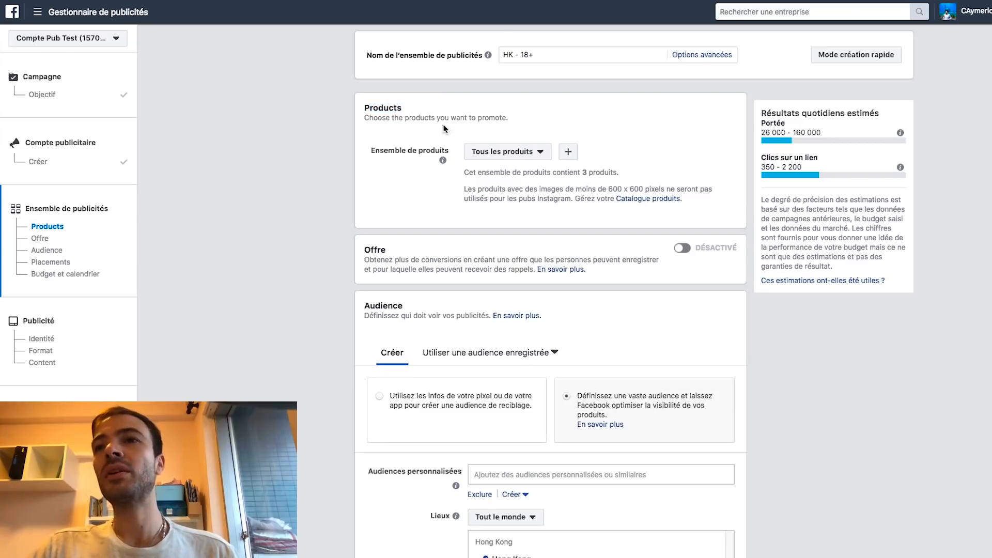
pyautogui.click(517, 153)
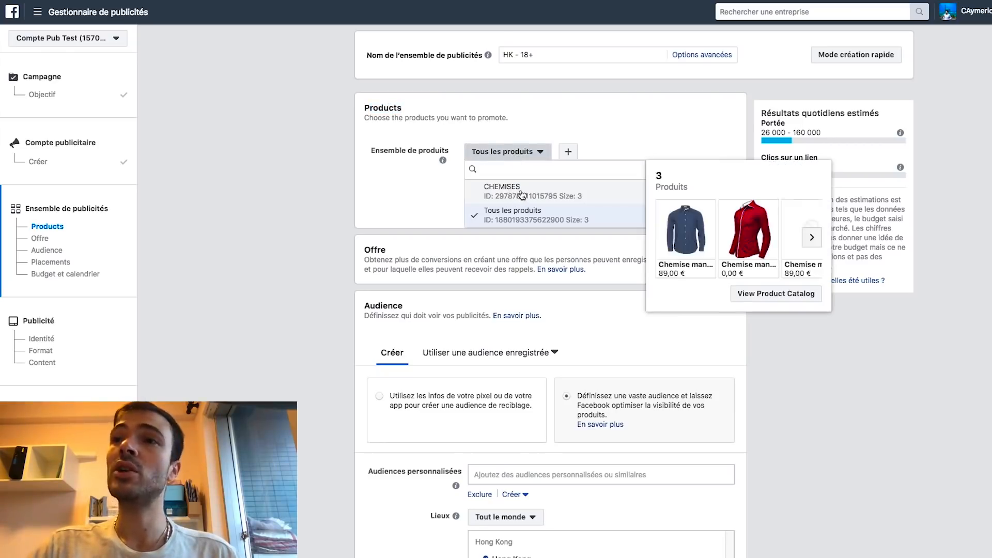
pyautogui.click(518, 191)
pyautogui.click(540, 52)
pyautogui.write('R')
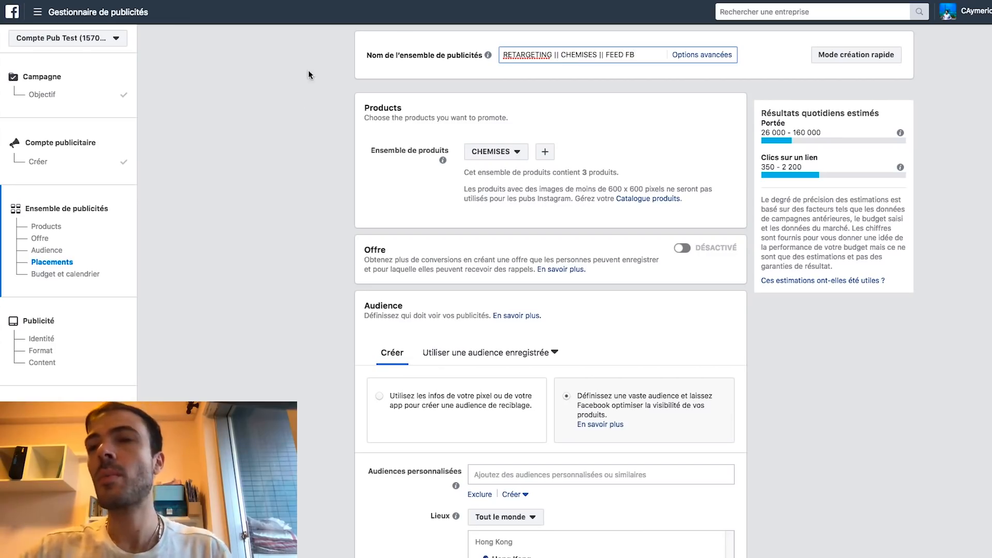
# Target the audience using 'Utilisez les infos de votre pixel' for past visitors
pyautogui.click(305, 102)
pyautogui.scroll(-3, 328, 101)
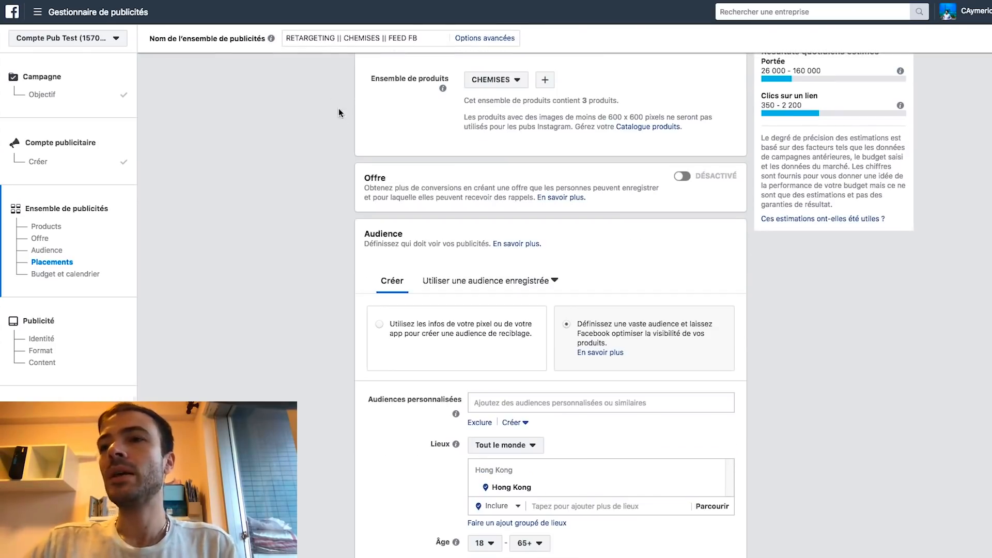
pyautogui.scroll(-2, 384, 197)
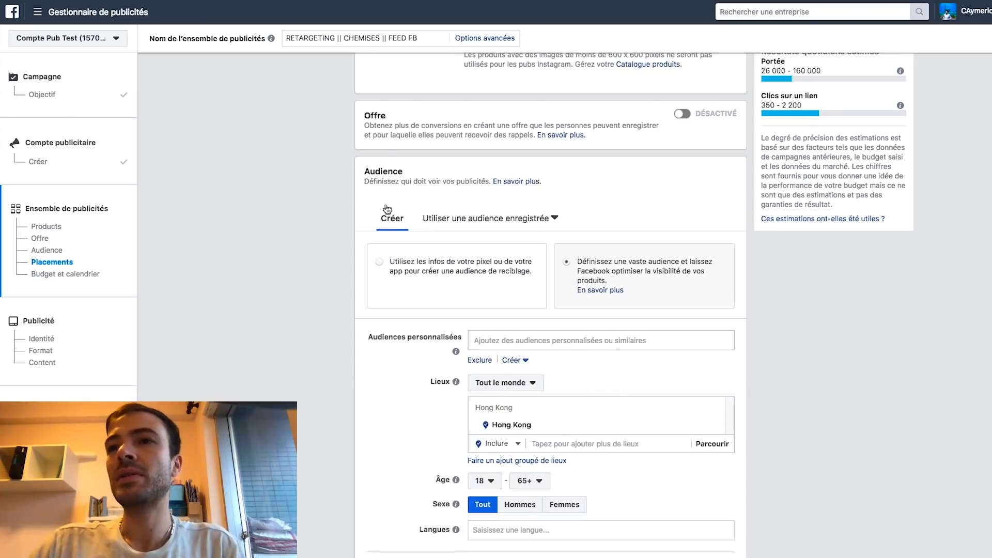
pyautogui.click(380, 261)
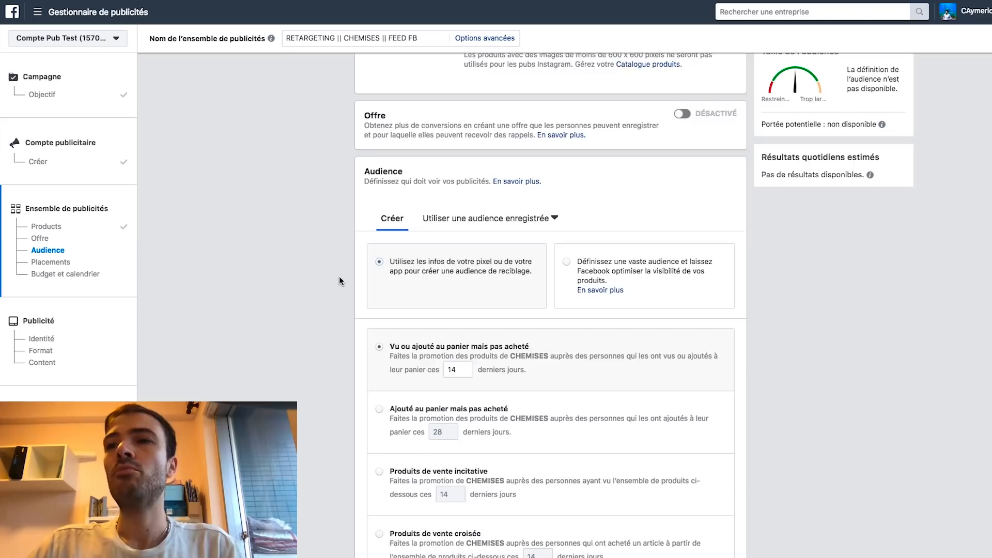
# Keep the 'Vu ou ajouté au panier' lookback period at 14 days
pyautogui.scroll(-2, 331, 269)
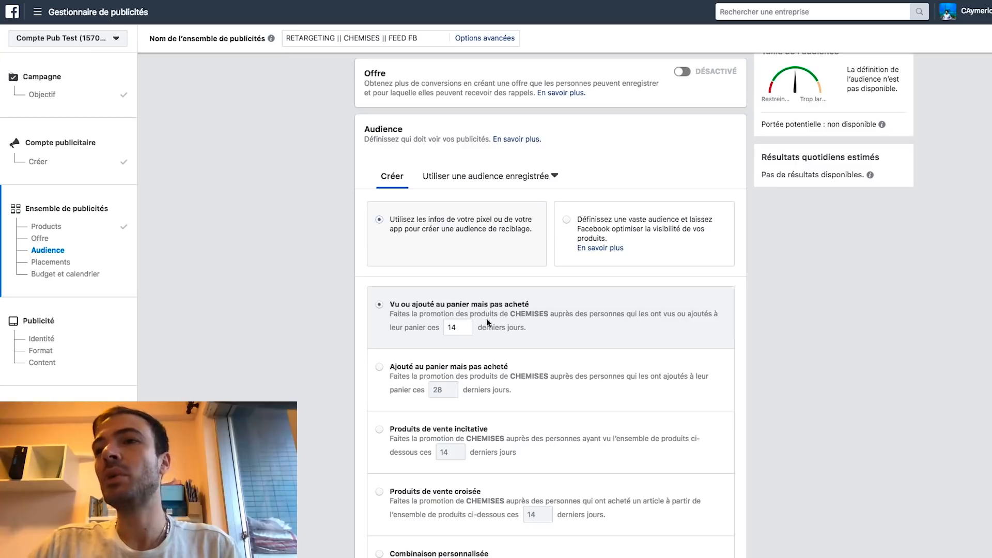
pyautogui.moveTo(458, 329); pyautogui.dragTo(447, 328)
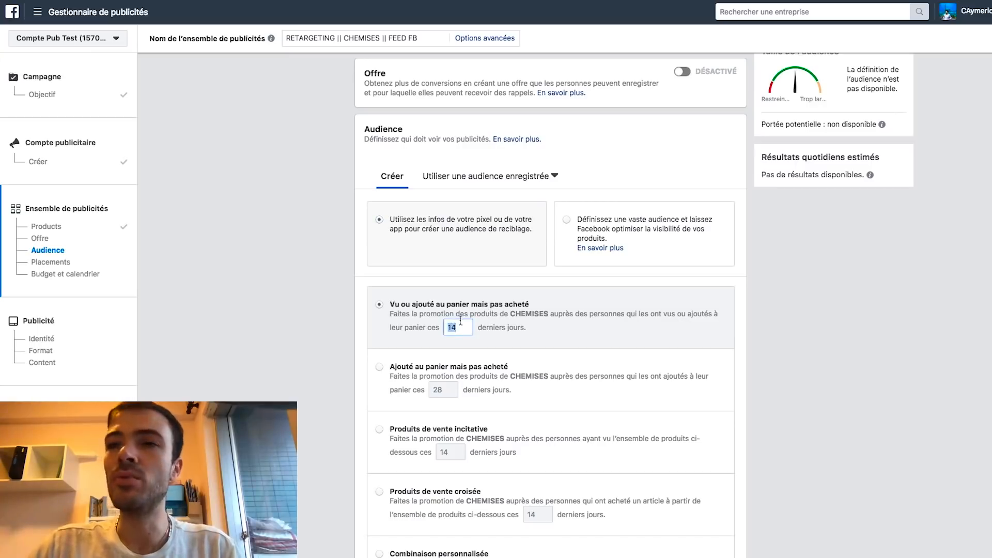
pyautogui.click(458, 328)
pyautogui.rightClick(460, 326)
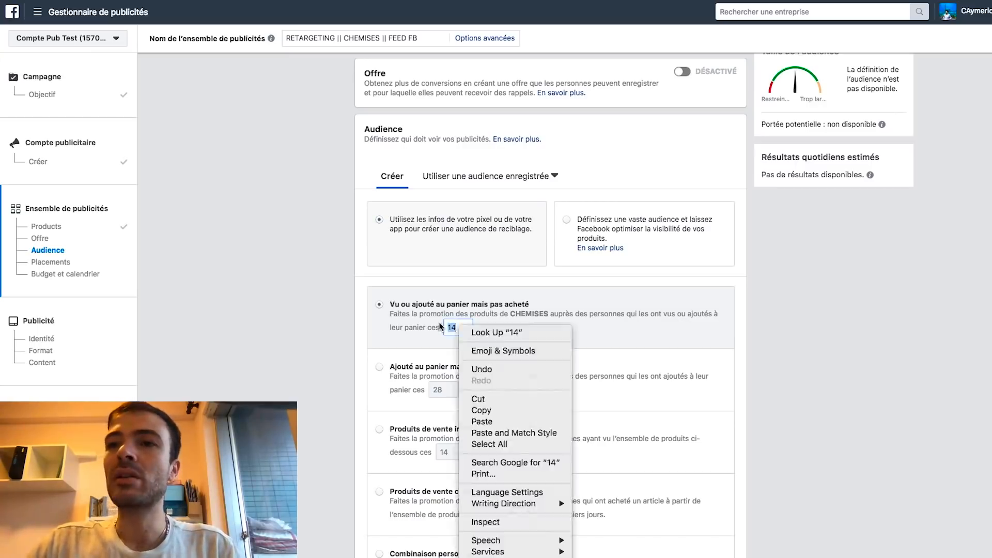
pyautogui.click(439, 327)
pyautogui.rightClick(440, 324)
pyautogui.click(442, 327)
pyautogui.click(461, 328)
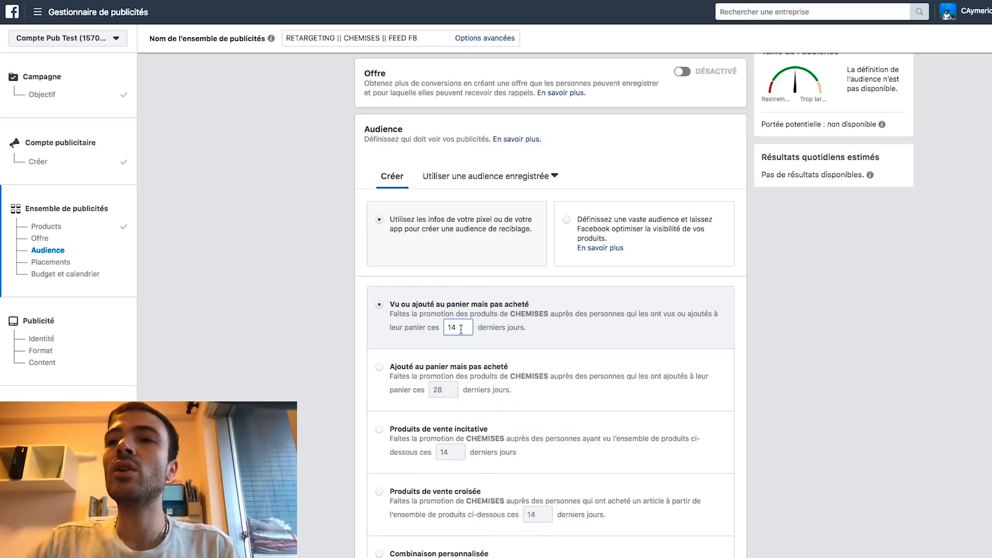
pyautogui.moveTo(459, 328); pyautogui.dragTo(439, 324)
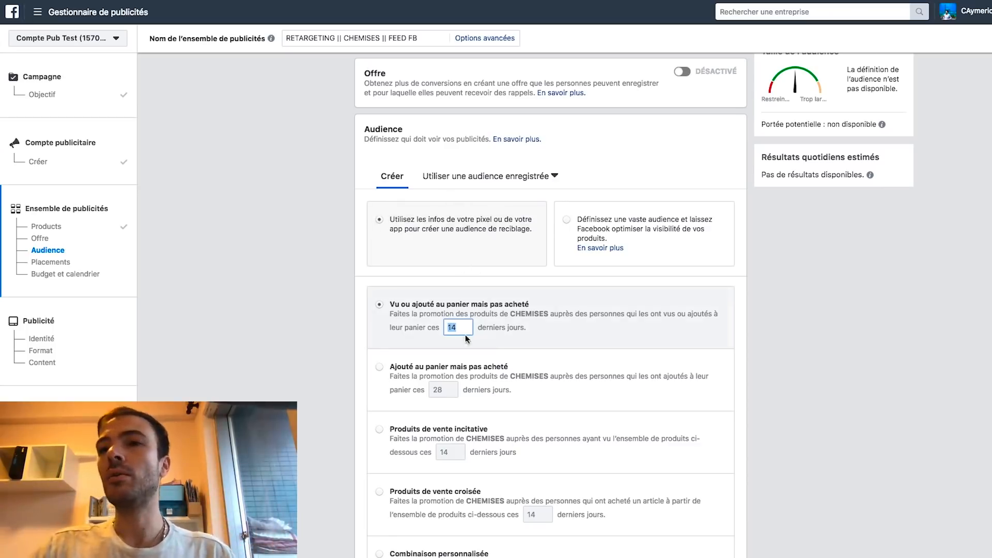
pyautogui.click(310, 329)
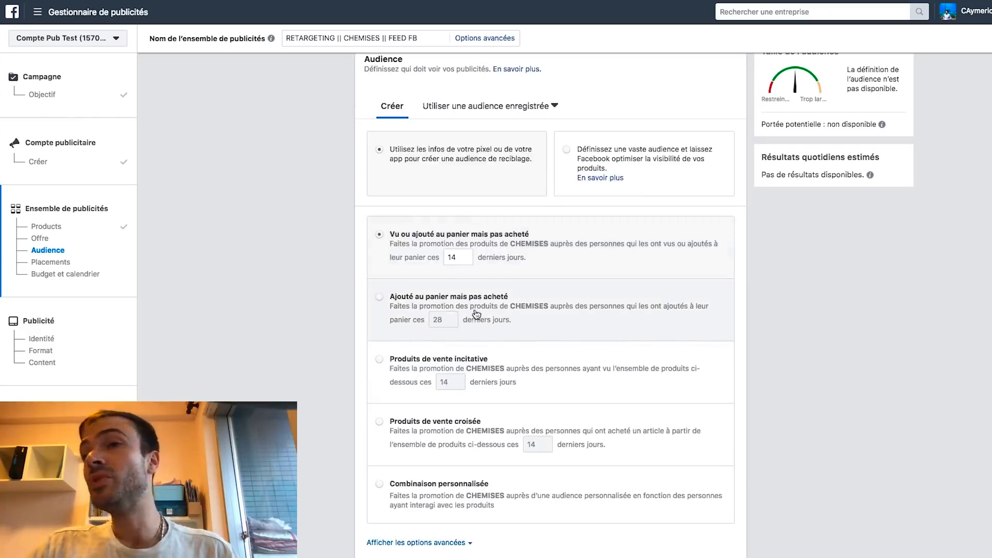
# Switch placements to 'Modifier les placements' for manual selection
pyautogui.scroll(-5, 403, 233)
pyautogui.scroll(-3, 389, 136)
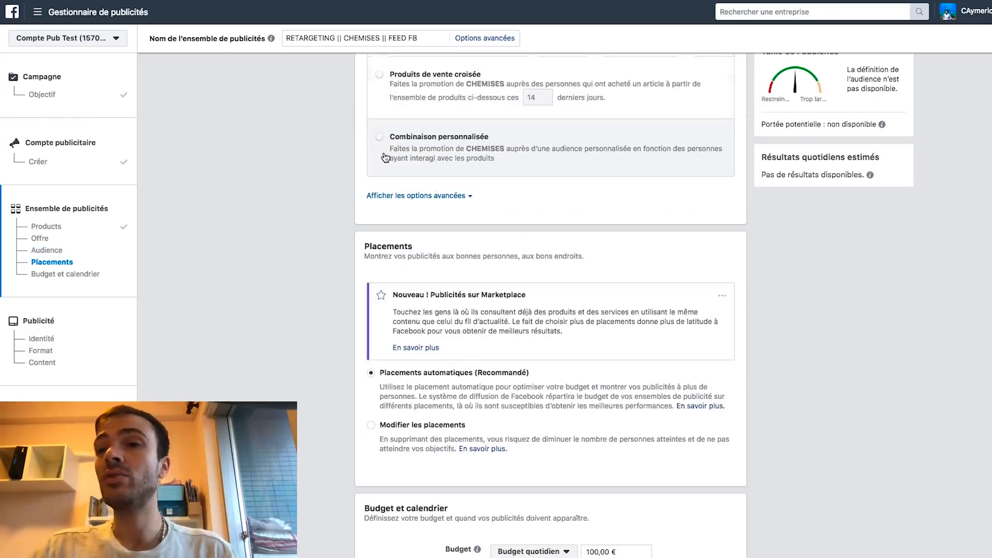
pyautogui.scroll(-1, 356, 196)
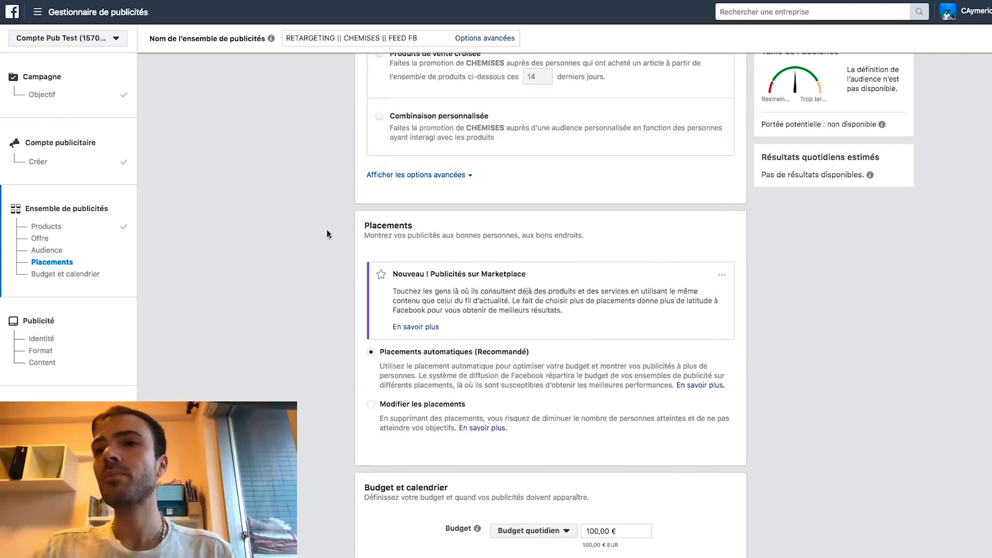
pyautogui.click(401, 403)
# Keep only the Facebook Fils feed, unchecking Instagram, Audience Network and Messenger placements
pyautogui.scroll(-3, 324, 314)
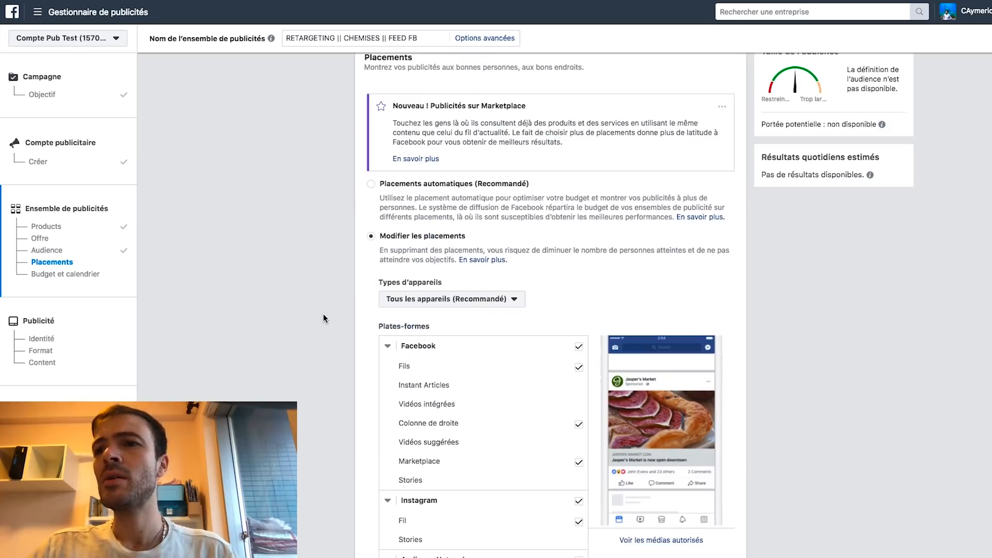
pyautogui.click(578, 346)
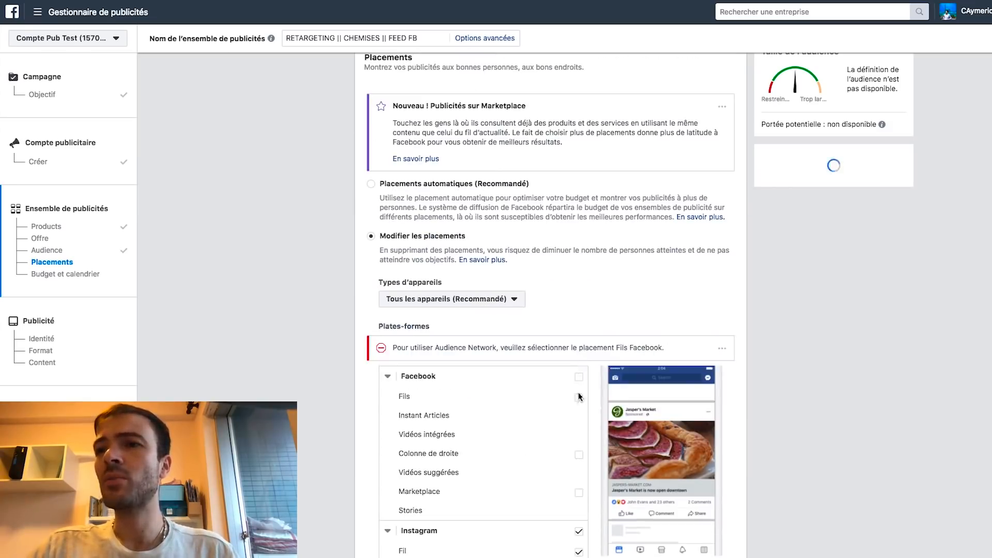
pyautogui.click(579, 400)
pyautogui.scroll(-4, 583, 180)
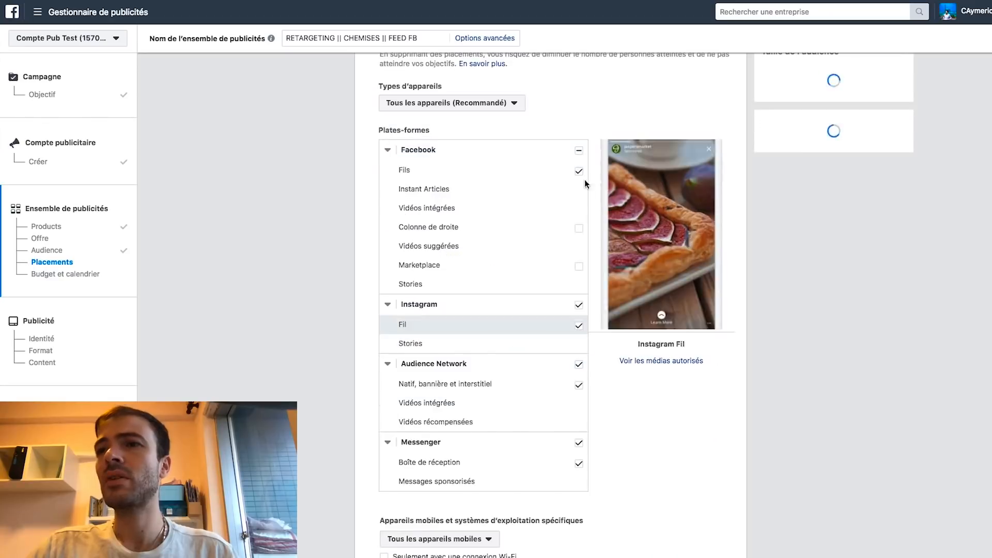
pyautogui.click(578, 305)
pyautogui.click(579, 364)
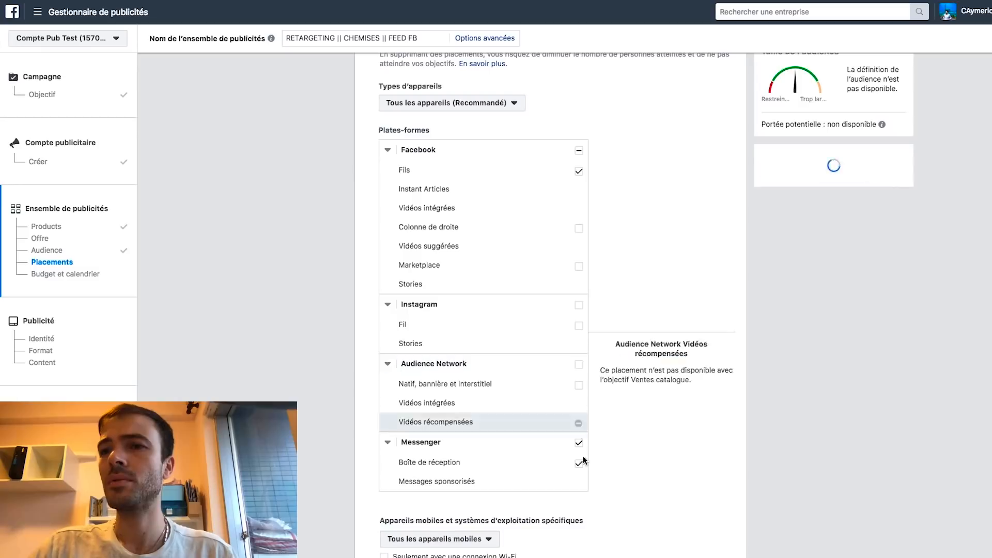
pyautogui.click(578, 443)
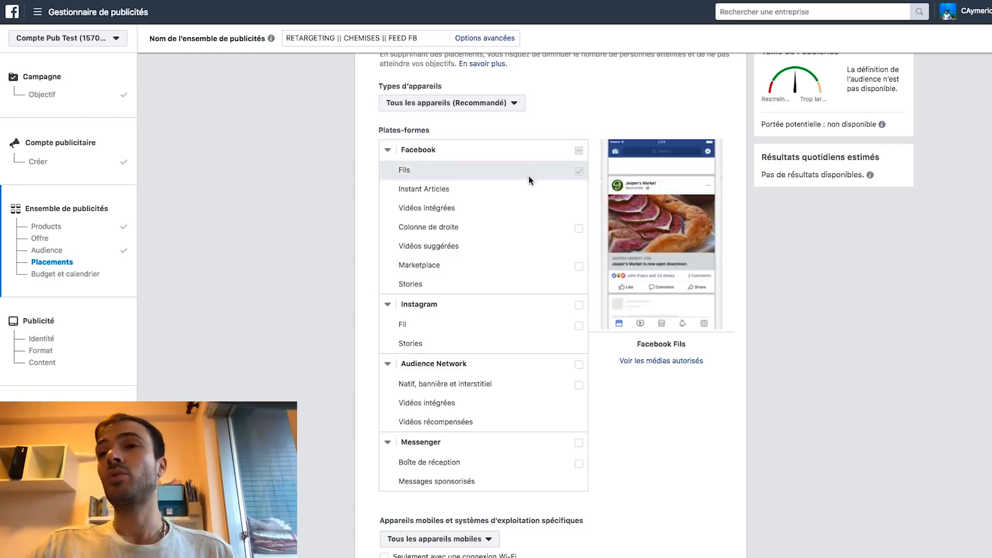
pyautogui.scroll(-5, 542, 175)
pyautogui.scroll(-2, 573, 179)
pyautogui.scroll(-2, 643, 200)
# Lower the Budget quotidien from 100,00 € to 10,00 €
pyautogui.click(596, 266)
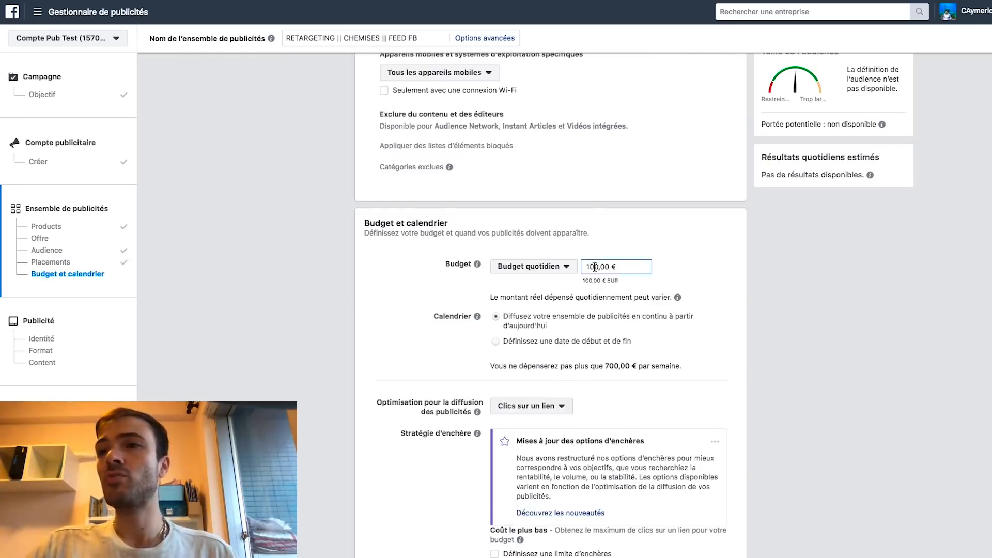
pyautogui.press('BackSpace')
pyautogui.click(736, 264)
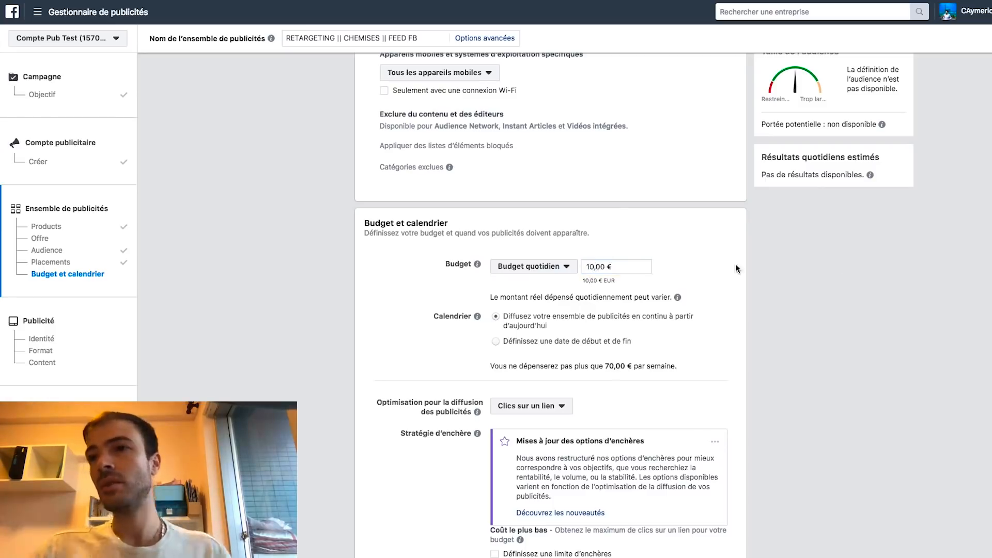
pyautogui.scroll(-3, 728, 253)
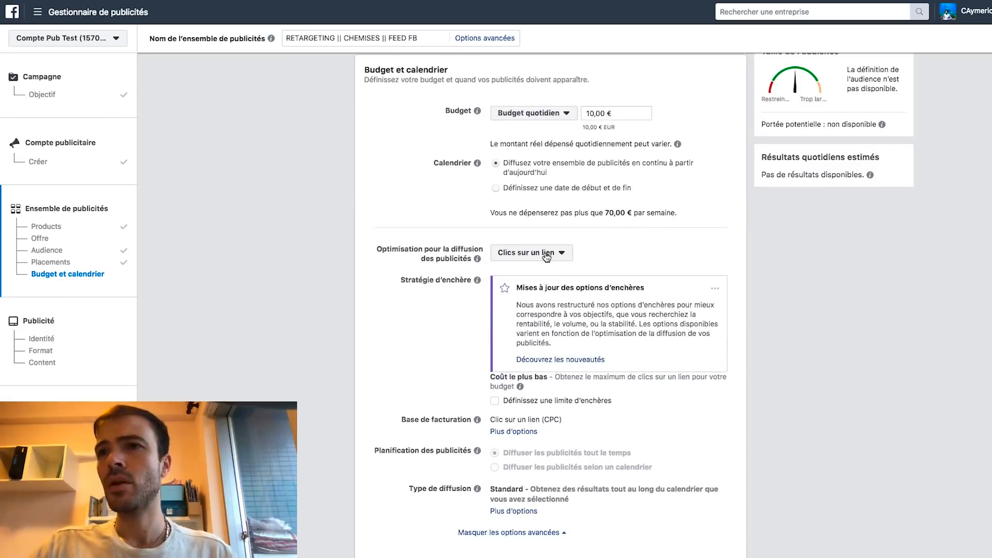
# Optimise for Évènements de conversion with a 'clic à 7 jours ou vue à 1 jour' window, then continue
pyautogui.click(552, 253)
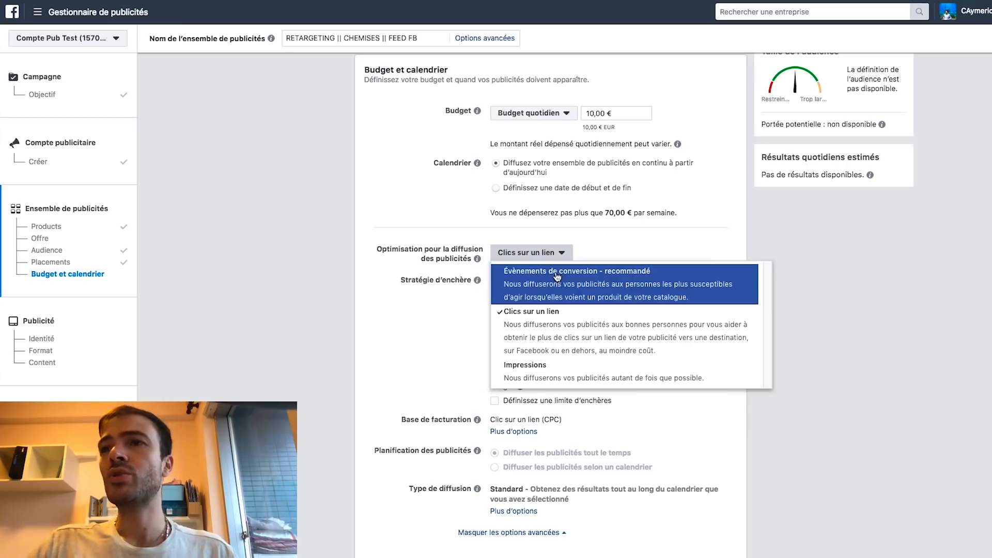
pyautogui.click(569, 285)
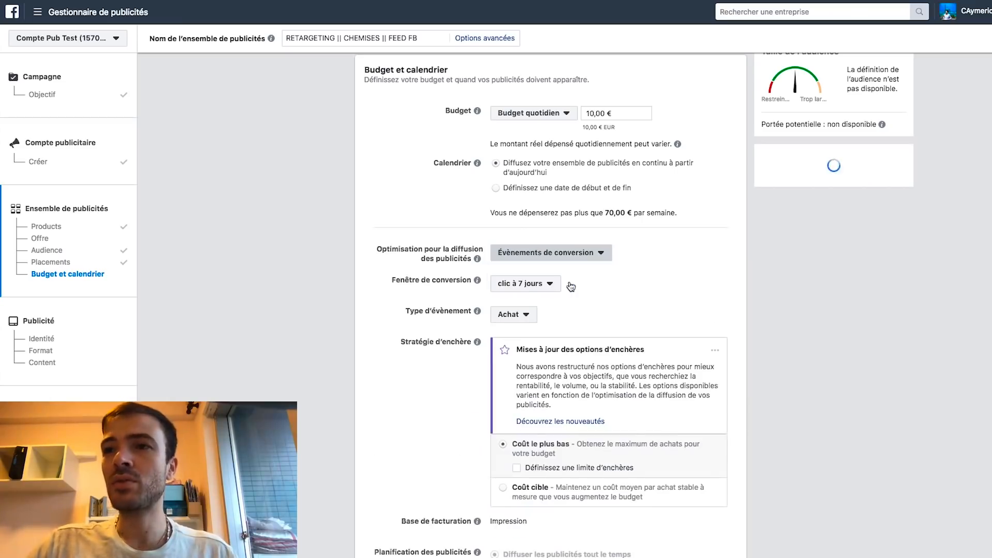
pyautogui.click(523, 289)
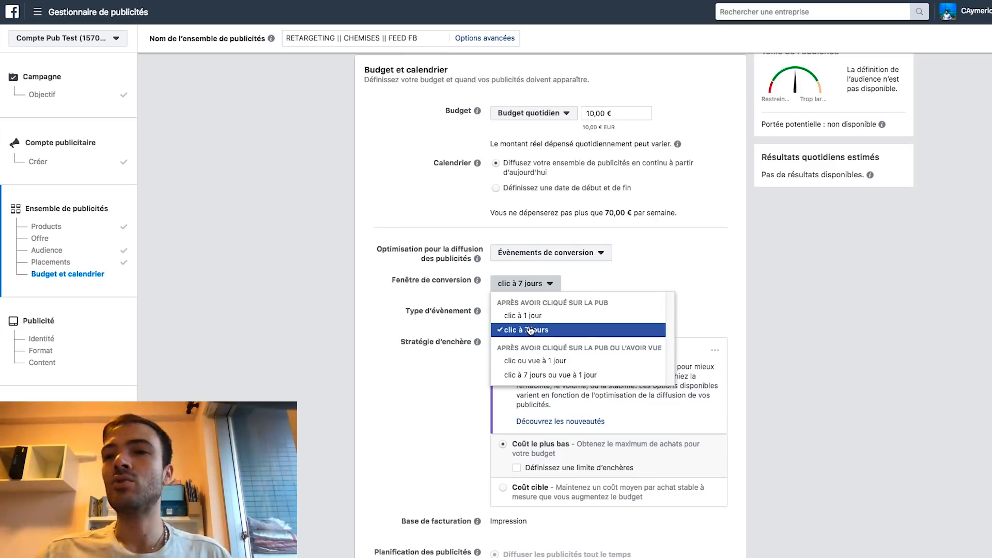
pyautogui.click(517, 376)
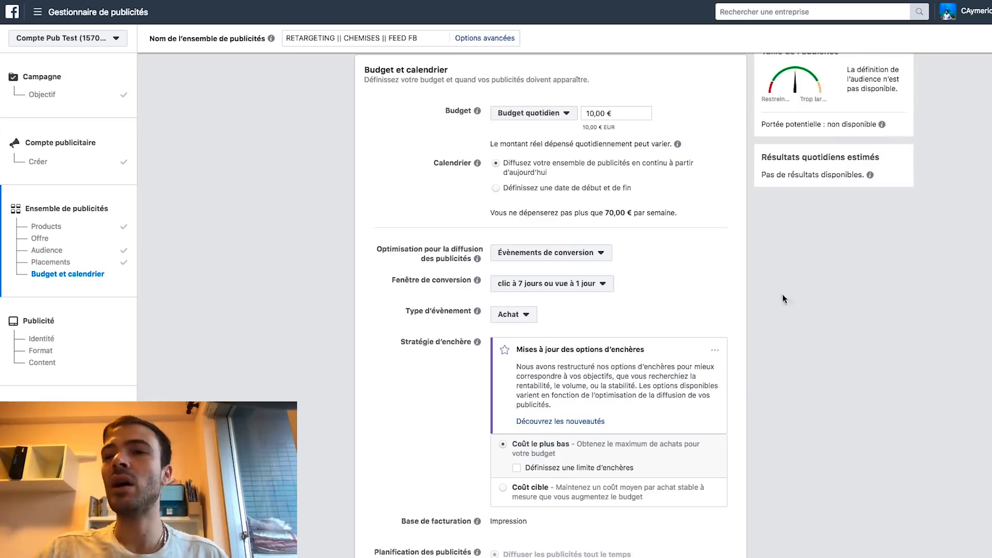
pyautogui.scroll(-1, 738, 296)
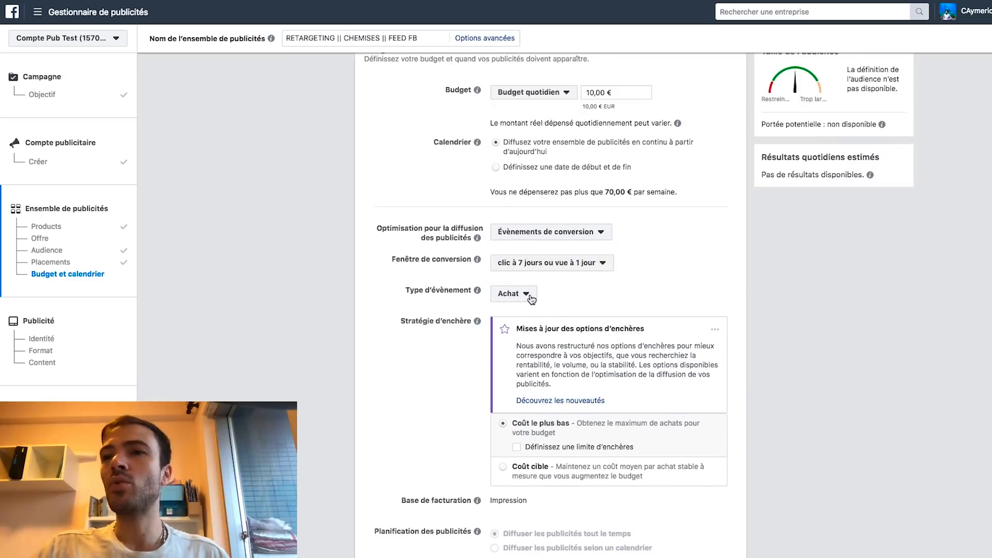
pyautogui.scroll(-5, 437, 279)
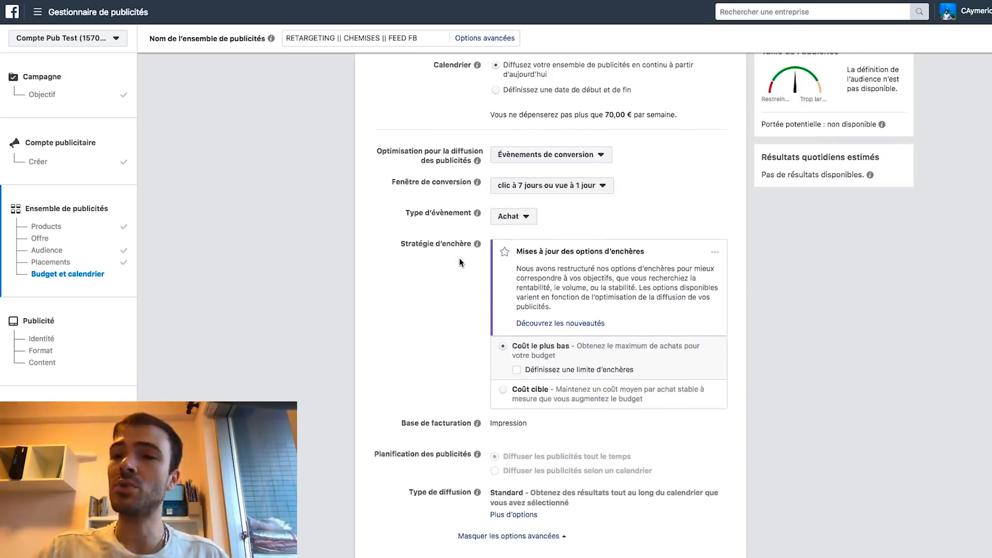
pyautogui.click(711, 553)
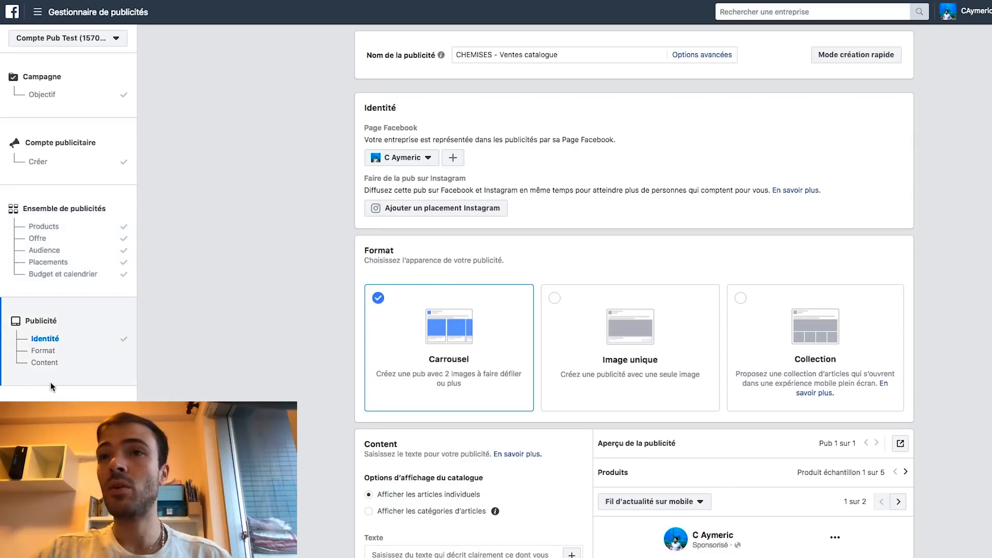
# Scroll past the Carrousel format card down to the ad's Content section
pyautogui.scroll(-3, 287, 208)
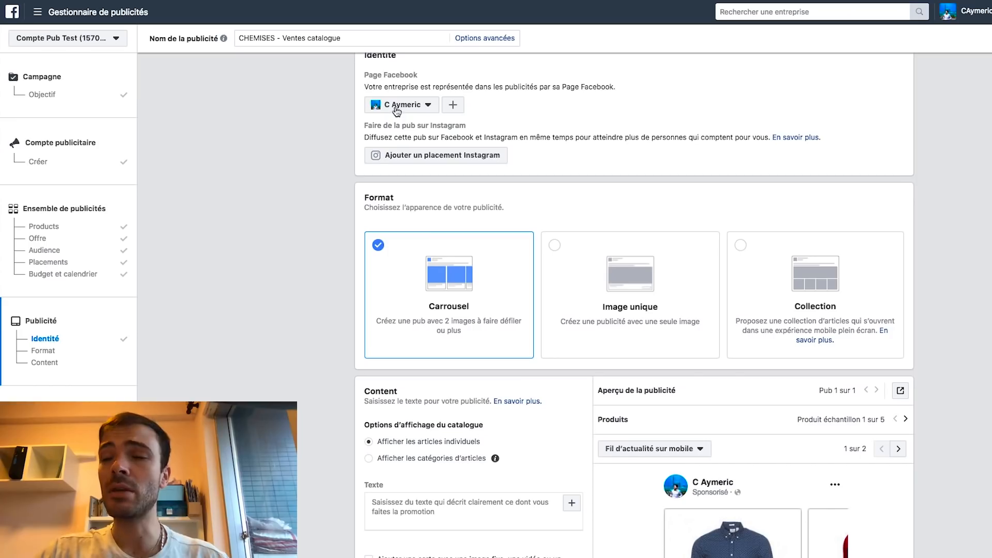
pyautogui.scroll(-3, 403, 114)
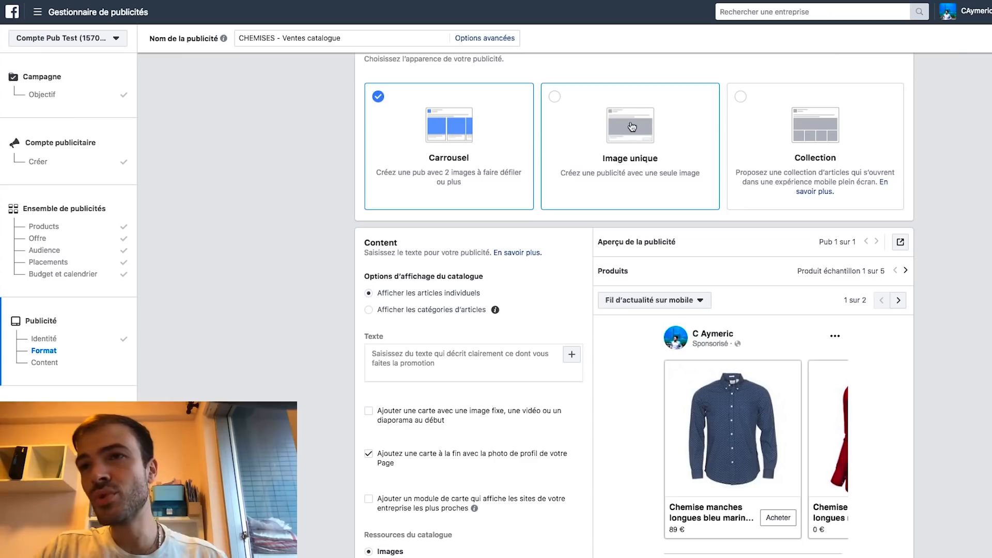
pyautogui.scroll(-2, 464, 134)
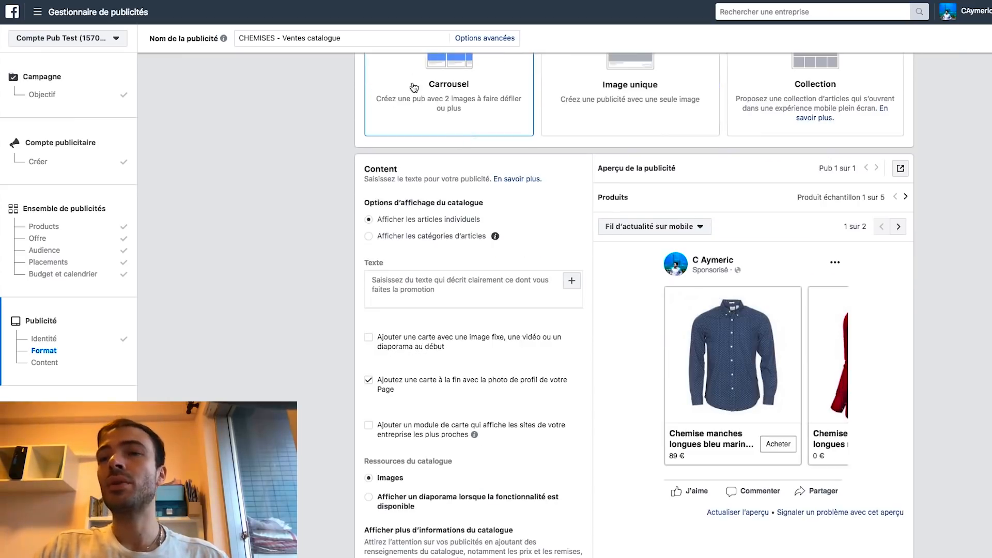
pyautogui.scroll(-1, 357, 94)
pyautogui.scroll(-1, 357, 94)
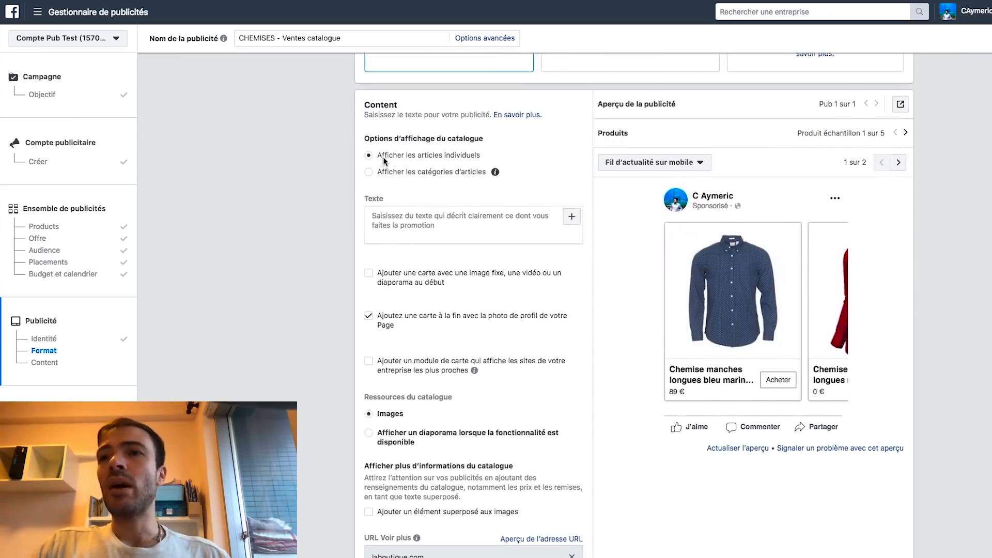
pyautogui.click(408, 221)
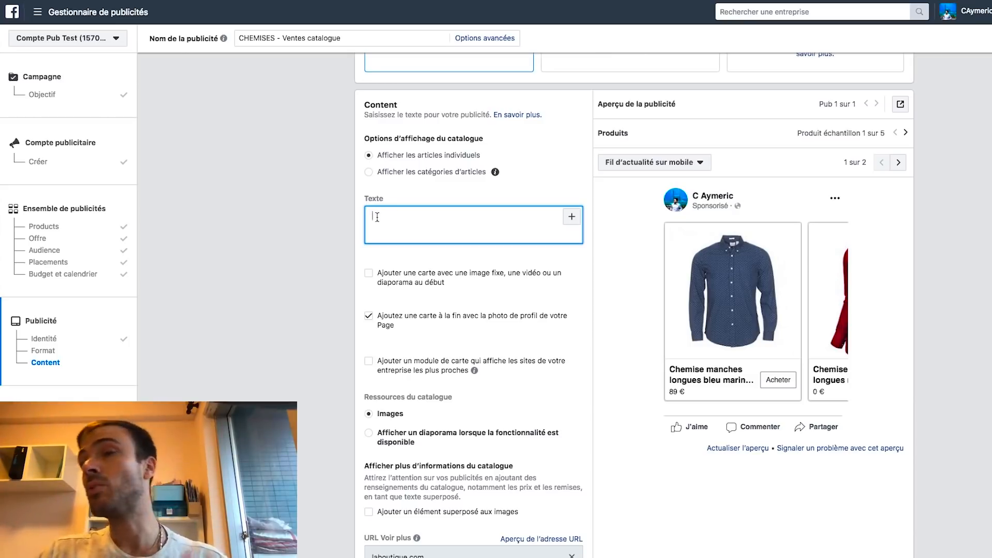
pyautogui.click(334, 232)
pyautogui.scroll(-2, 331, 227)
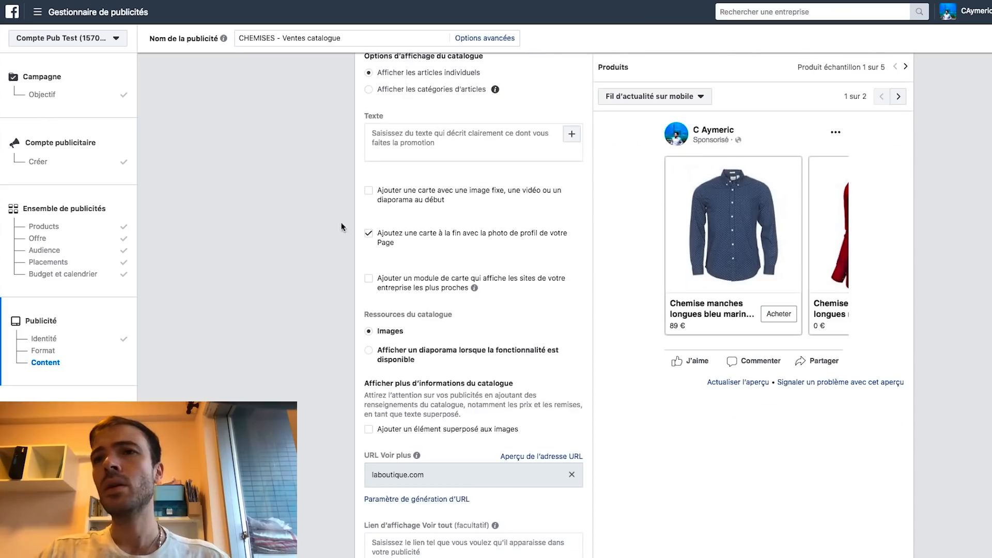
pyautogui.scroll(-1, 395, 201)
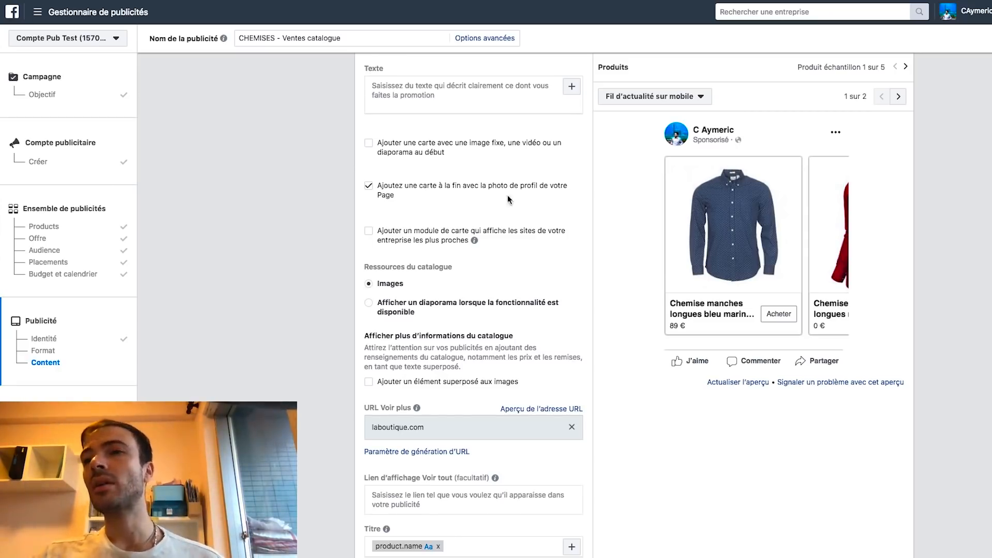
pyautogui.scroll(-3, 343, 254)
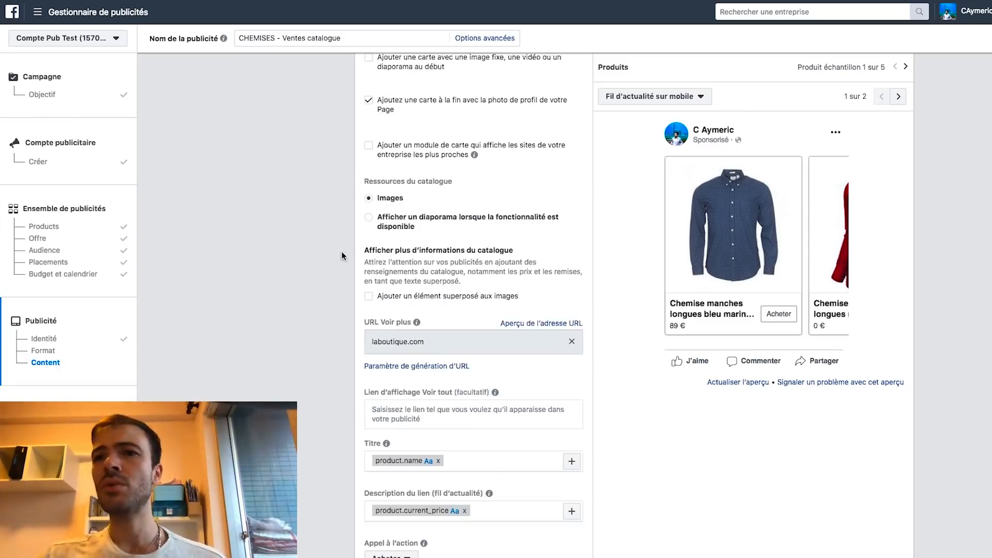
pyautogui.moveTo(391, 353)
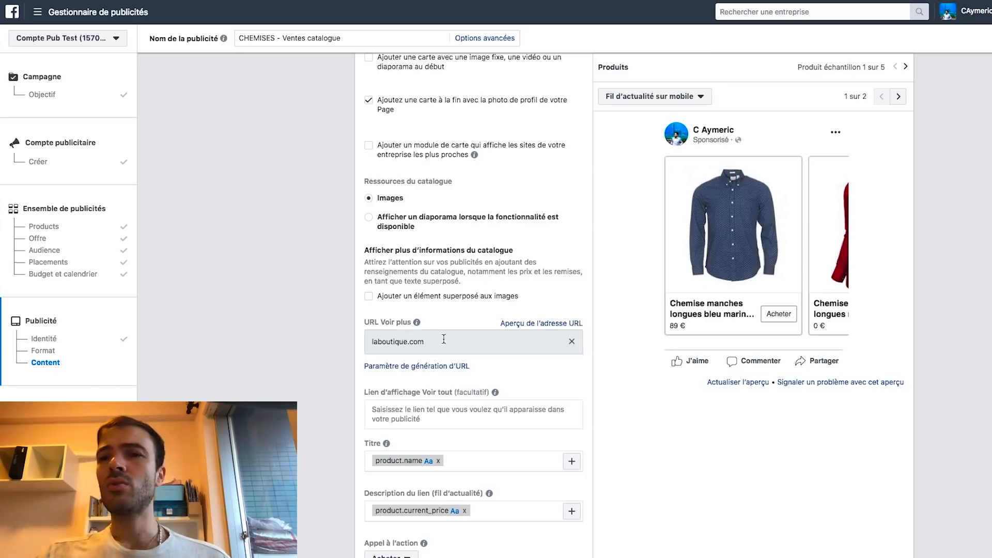
pyautogui.moveTo(417, 323)
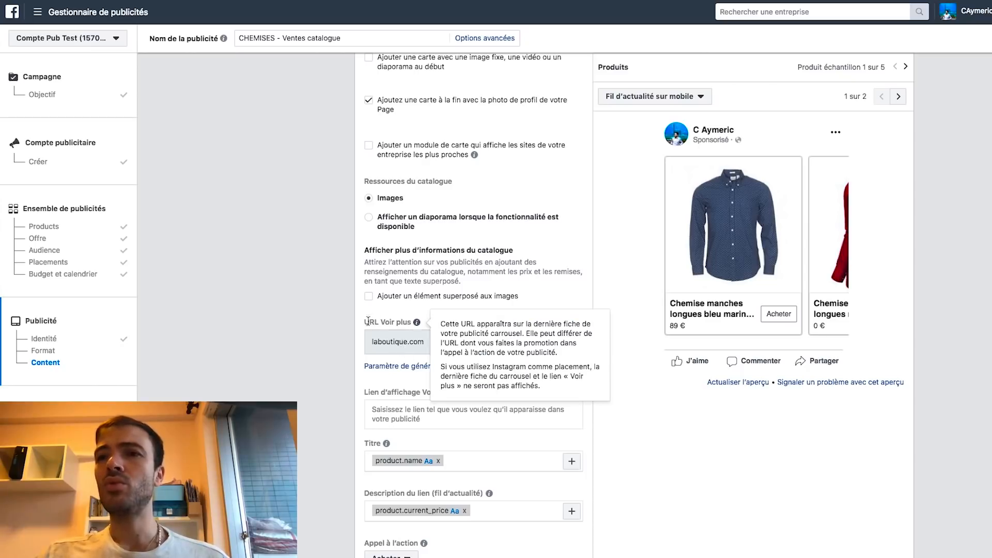
pyautogui.scroll(-3, 419, 327)
pyautogui.click(402, 326)
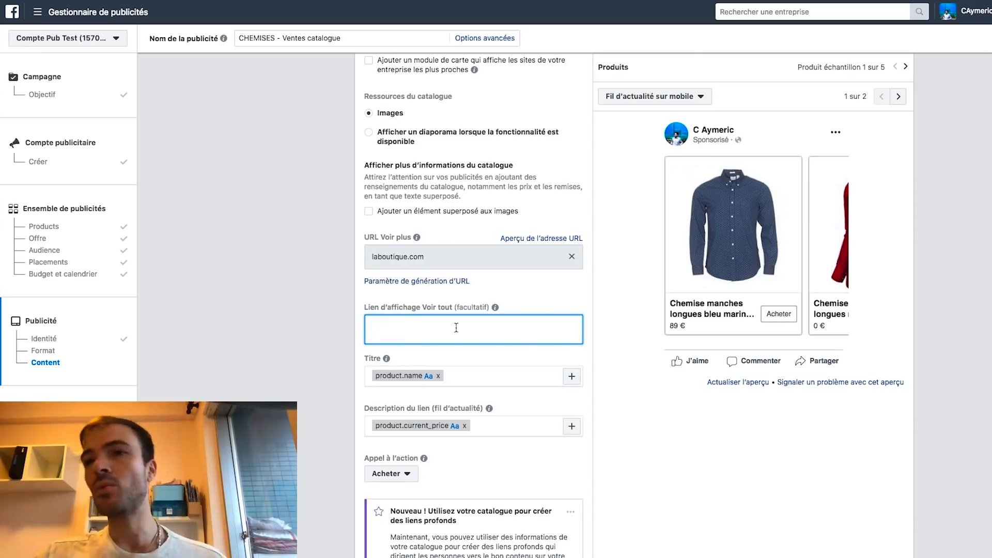
pyautogui.scroll(-2, 346, 309)
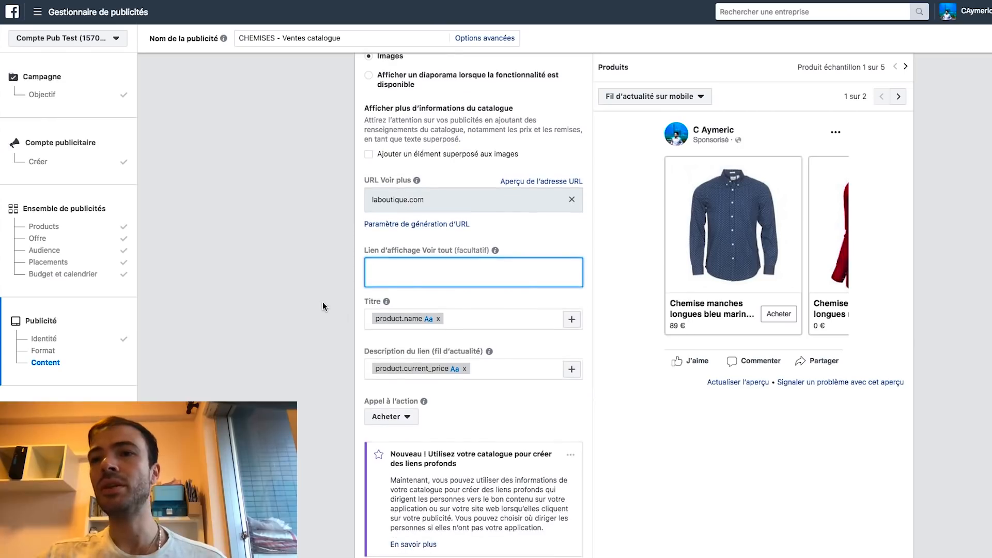
pyautogui.click(323, 303)
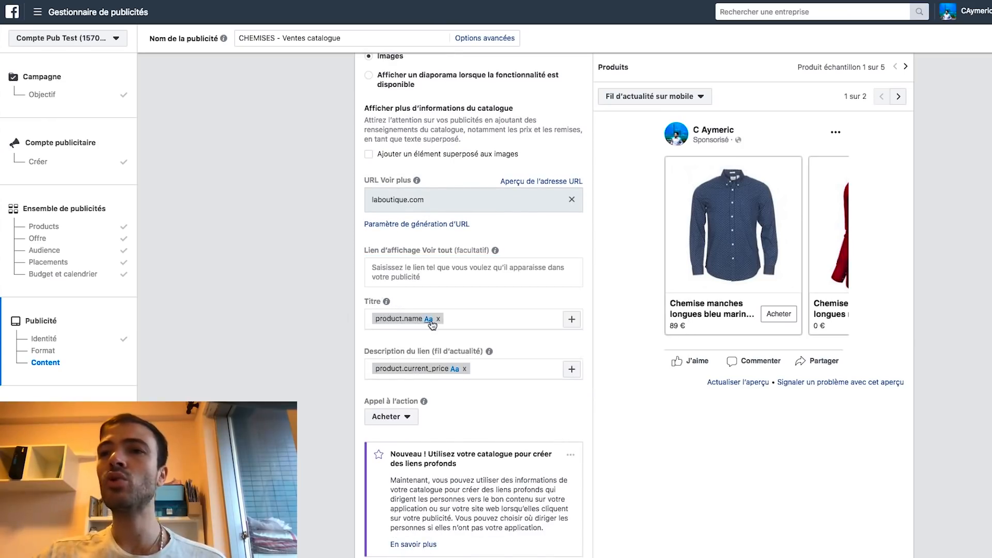
pyautogui.moveTo(419, 320); pyautogui.dragTo(376, 322)
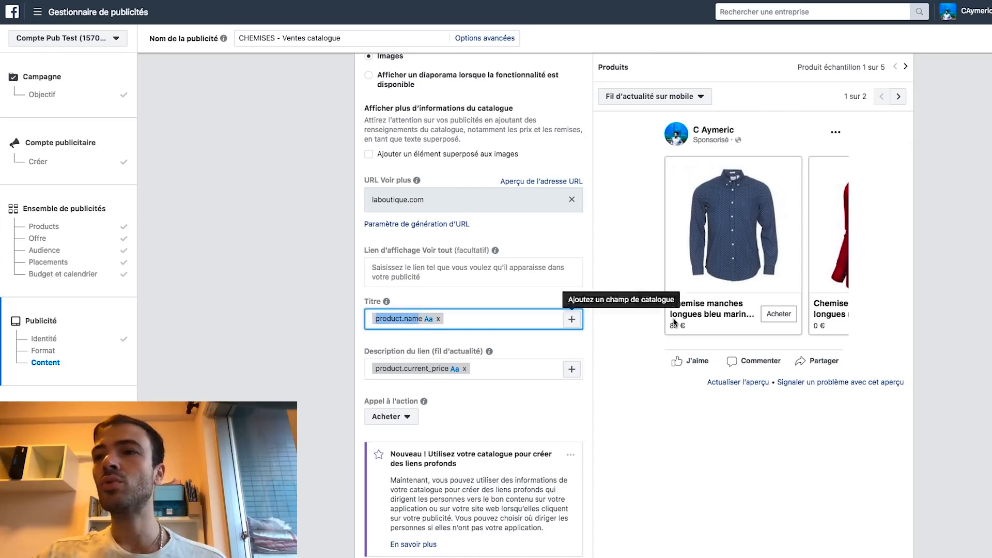
pyautogui.scroll(-1, 723, 322)
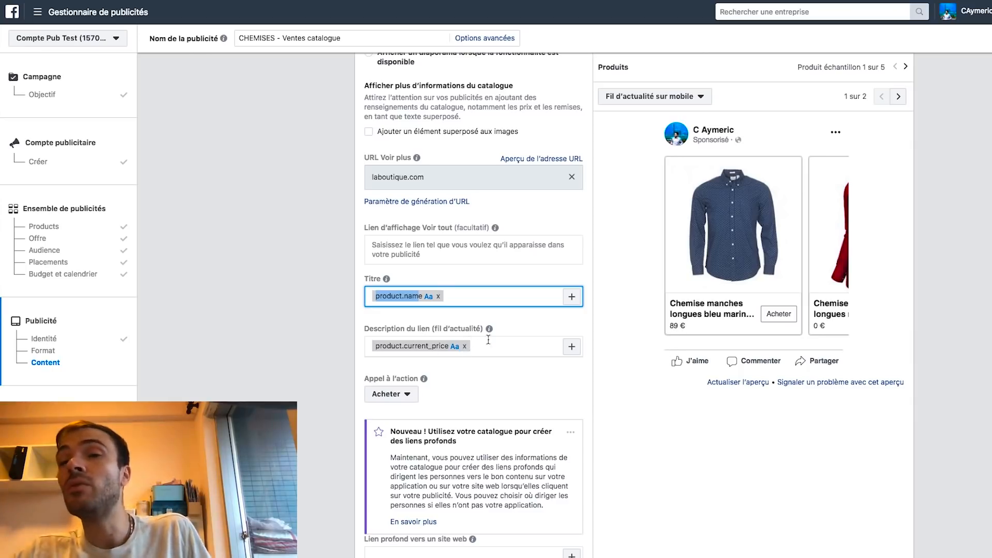
pyautogui.click(571, 346)
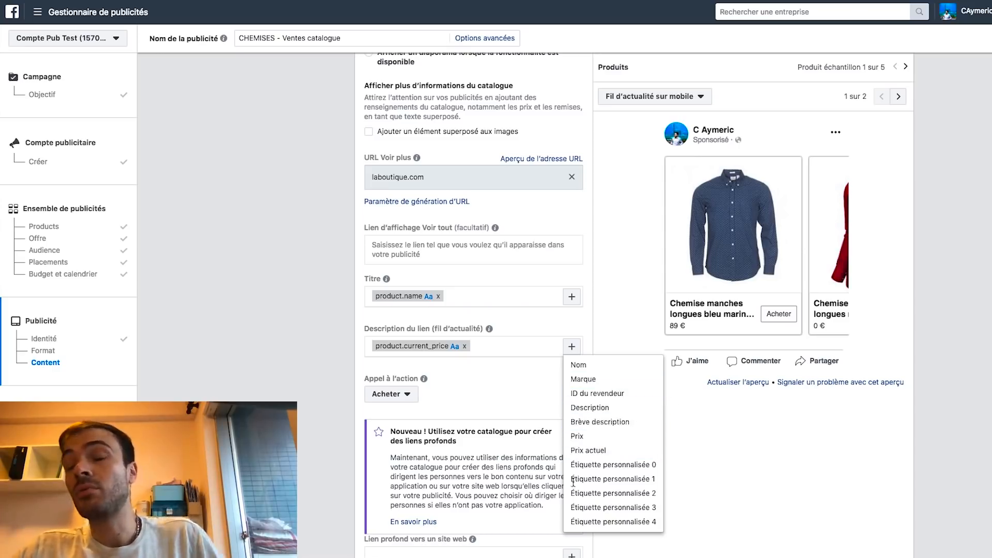
pyautogui.click(294, 383)
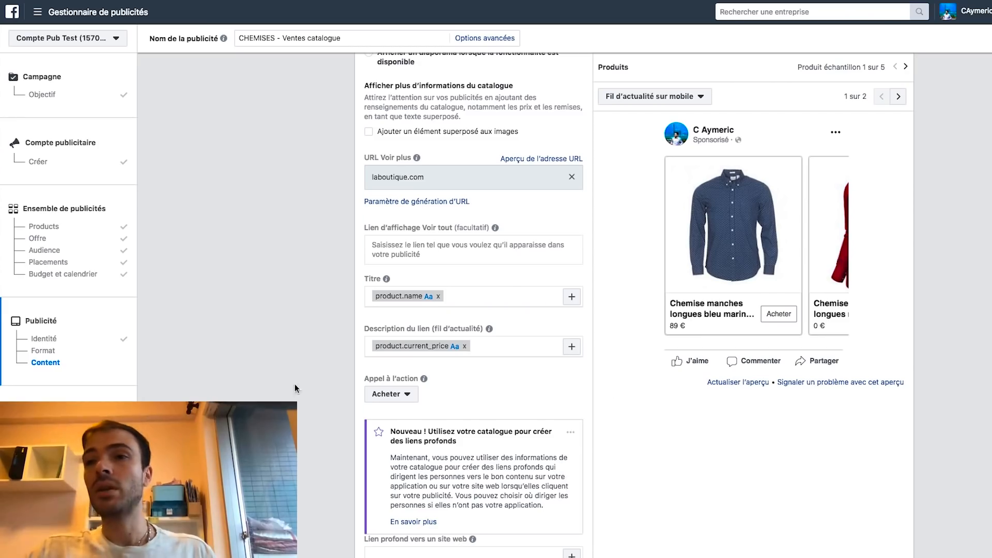
pyautogui.scroll(-1, 337, 231)
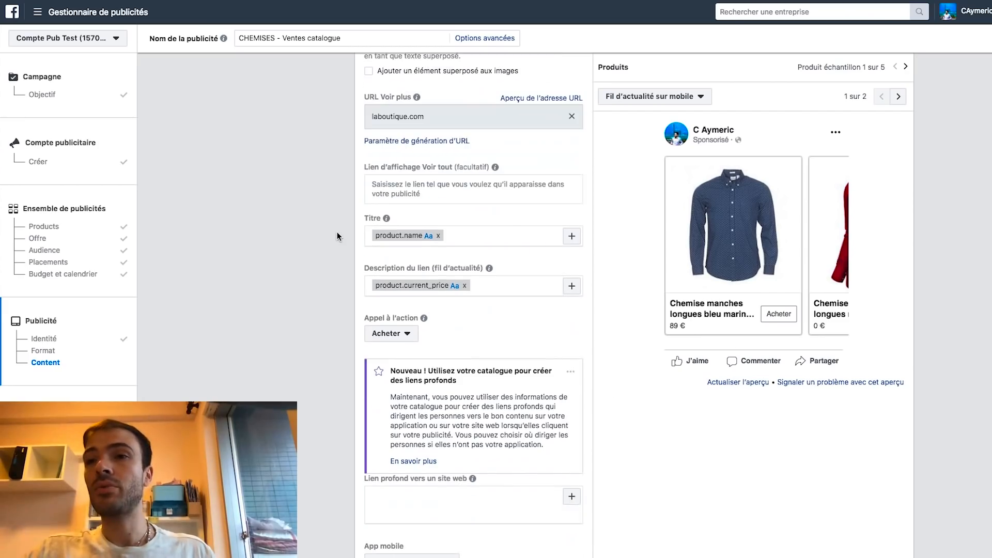
pyautogui.click(396, 333)
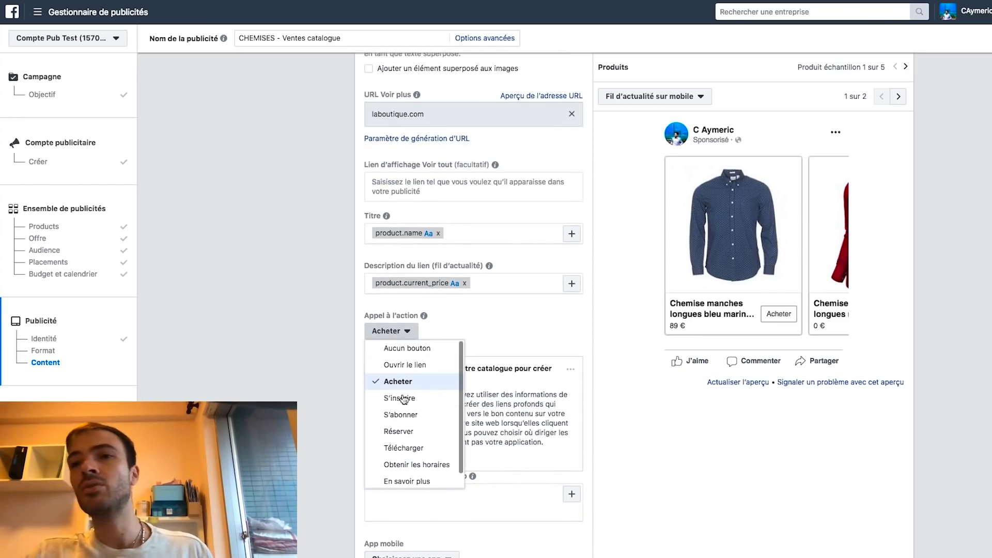
pyautogui.scroll(-1, 389, 382)
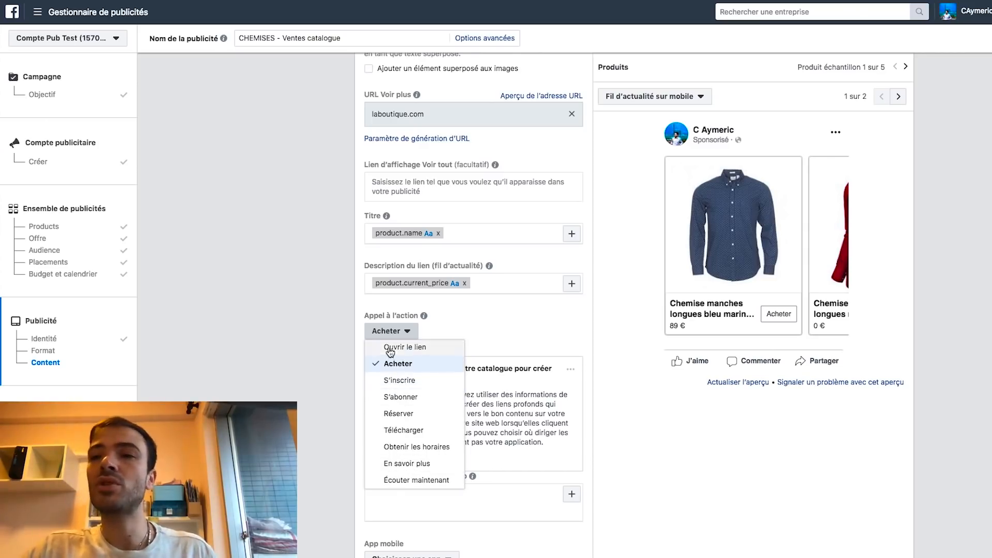
pyautogui.click(343, 281)
pyautogui.scroll(-4, 343, 281)
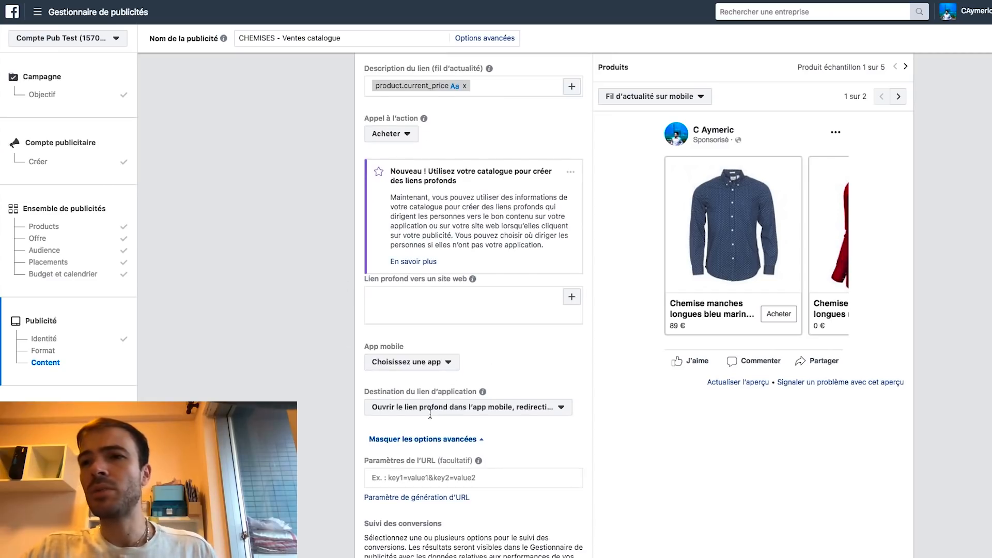
pyautogui.scroll(-1, 408, 411)
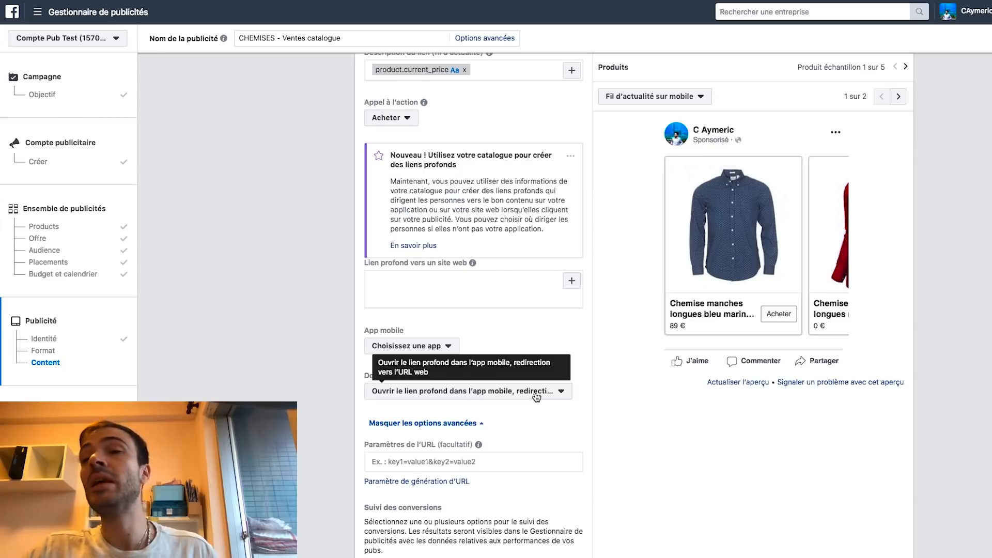
pyautogui.scroll(-1, 576, 408)
pyautogui.scroll(-5, 575, 404)
pyautogui.scroll(-2, 534, 329)
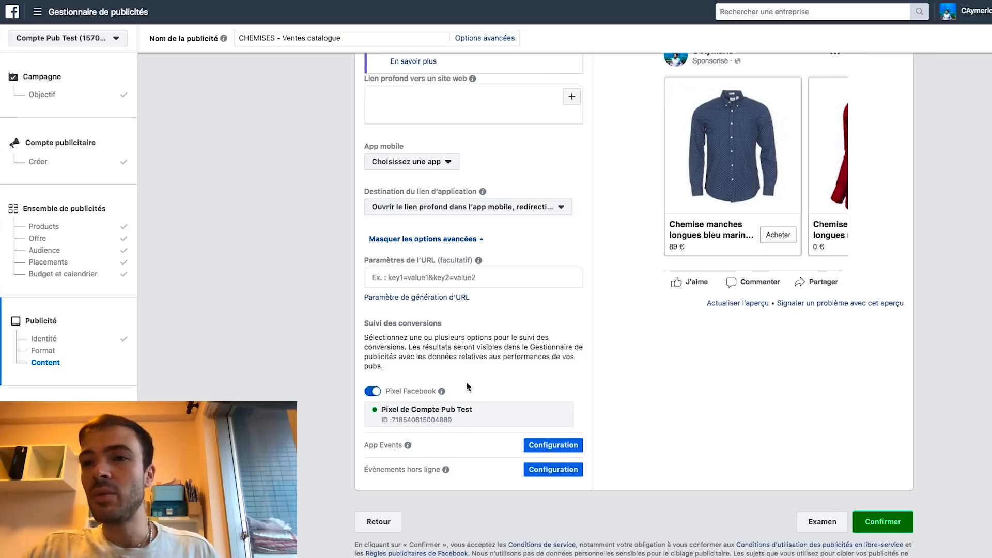
pyautogui.click(885, 522)
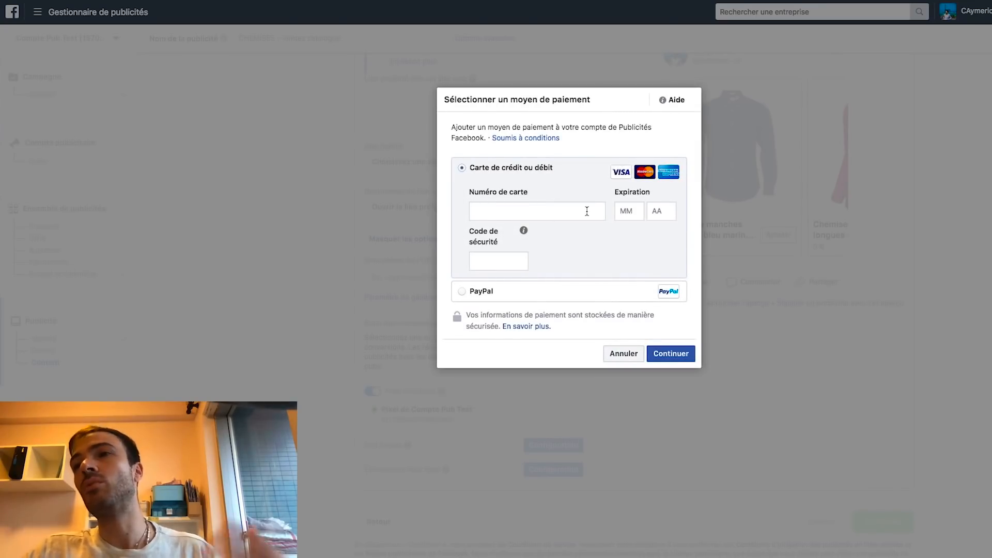
pyautogui.click(620, 354)
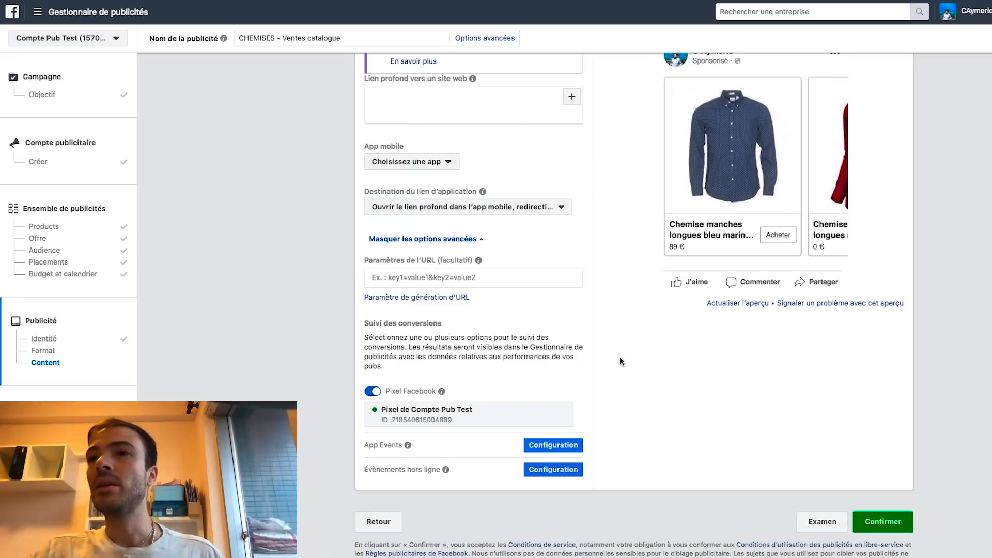
pyautogui.scroll(15, 517, 192)
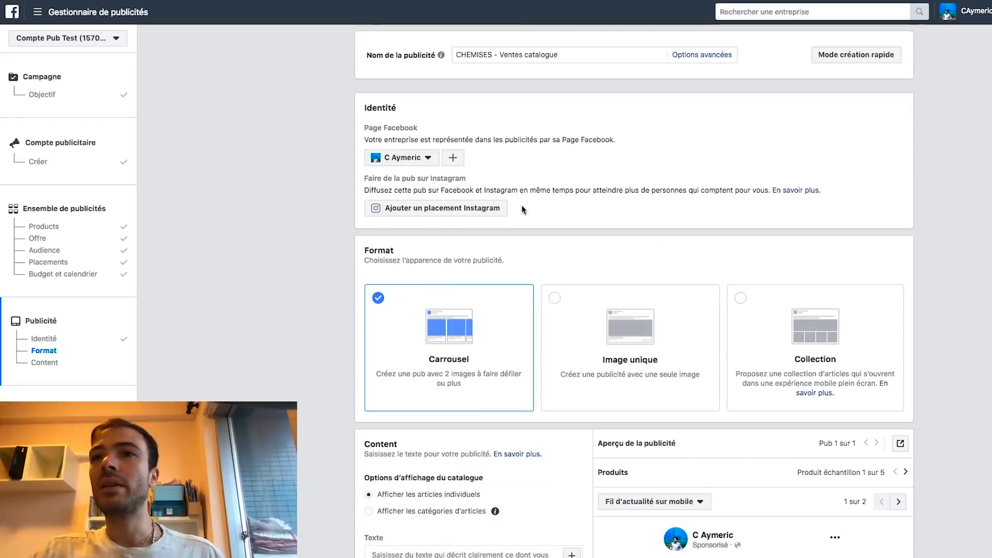
pyautogui.scroll(-10, 602, 171)
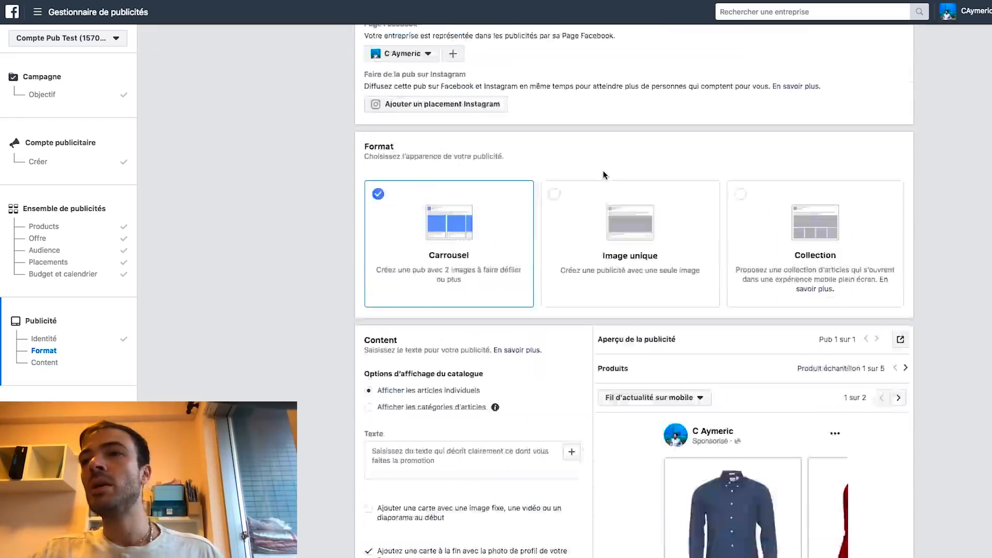